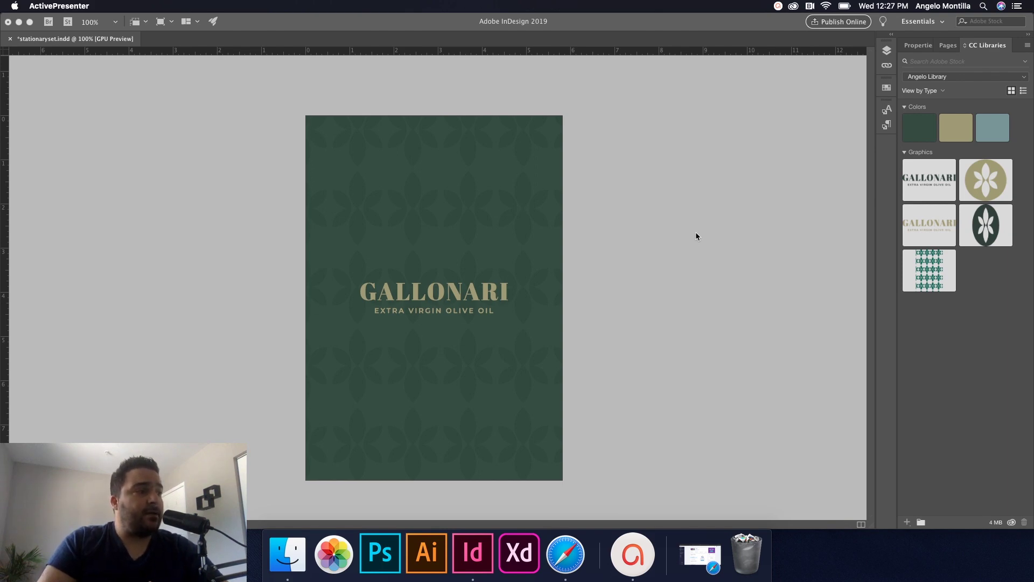
Review the pages of the finished stationery set, from the cover through packaging, letter and business card to the envelope.
scroll(696, 236, down, 10)
scroll(695, 236, down, 2)
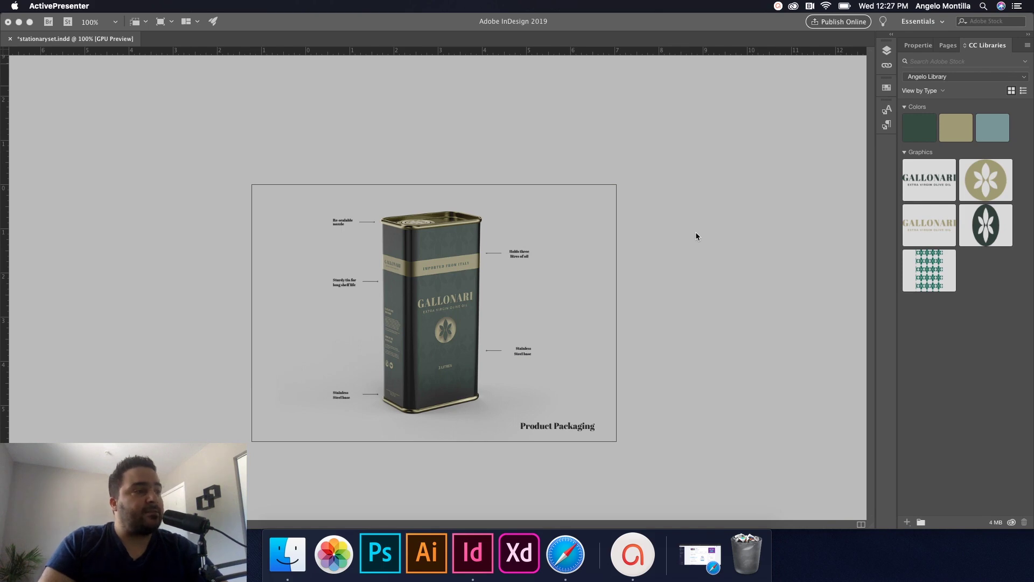
key(shift+Page_Down)
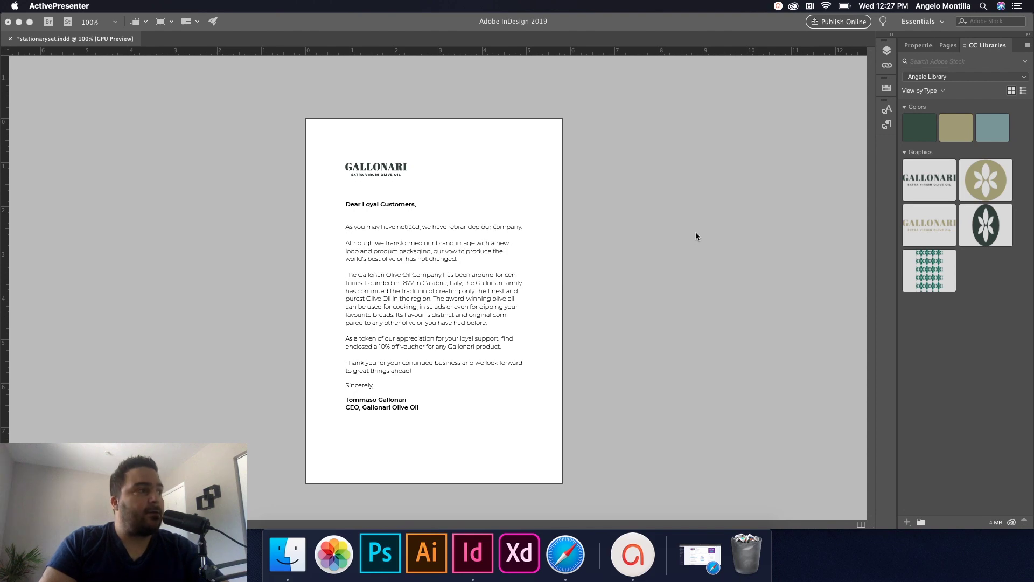
scroll(696, 233, down, 3)
scroll(696, 236, up, 3)
scroll(729, 258, down, 1)
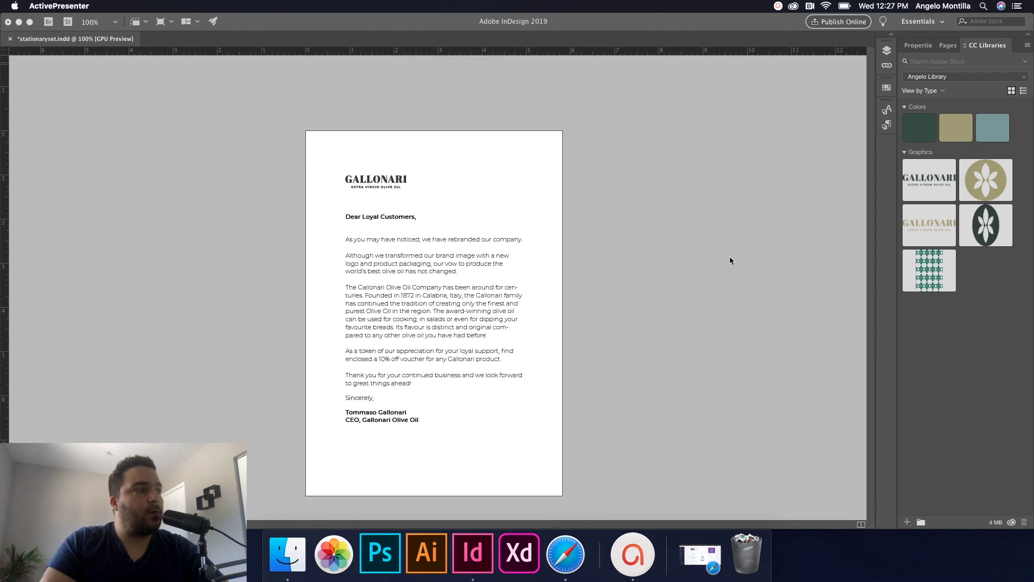
key(shift+Page_Down)
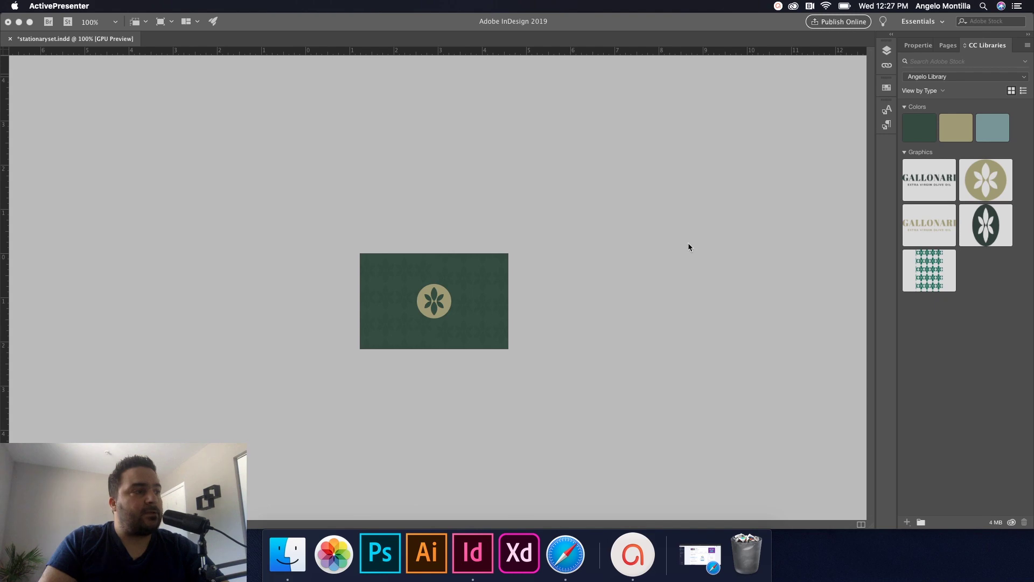
scroll(676, 241, down, 9)
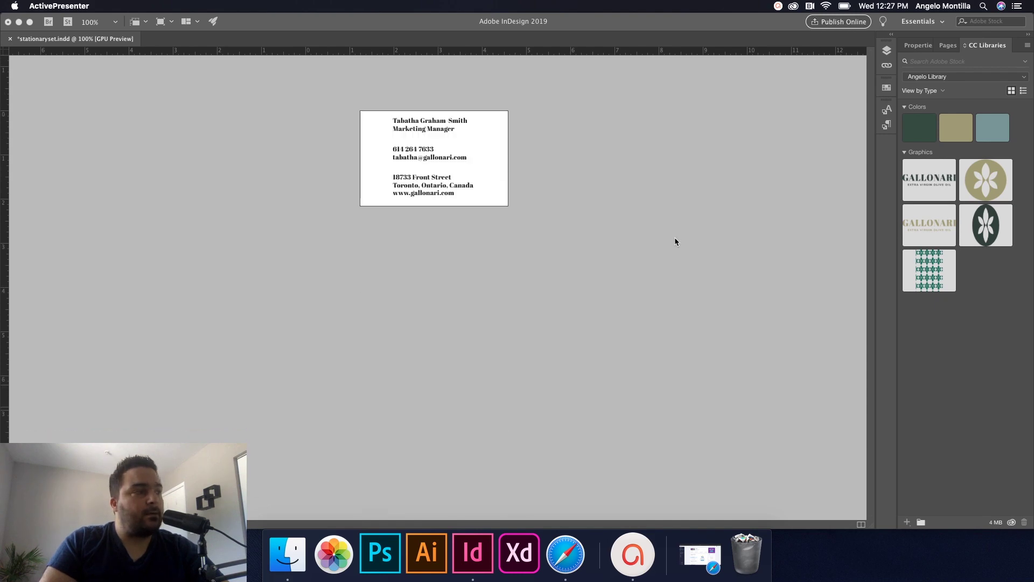
scroll(676, 241, up, 2)
scroll(675, 241, down, 5)
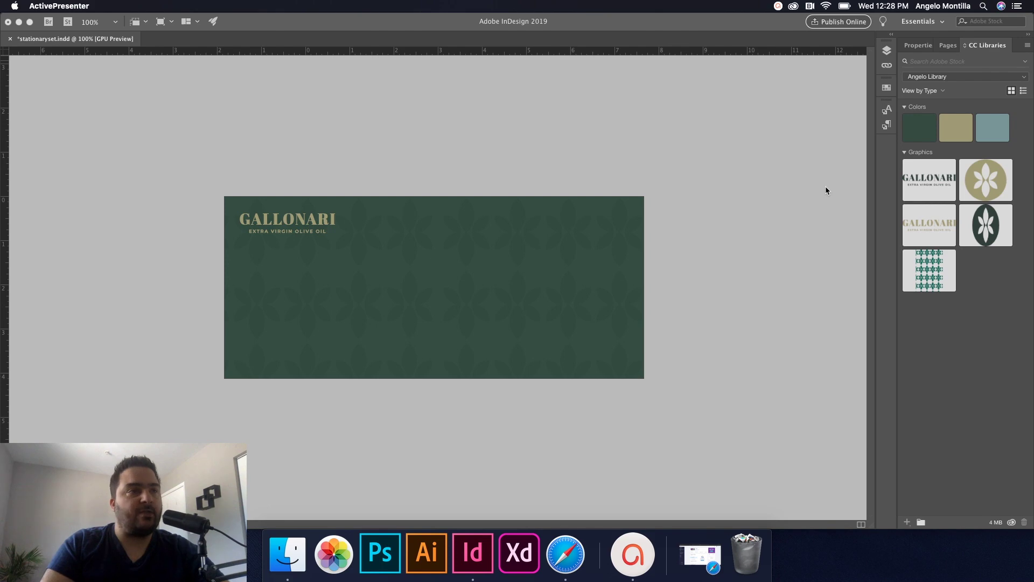
Begin a new print document based on the A5 blank preset.
click(767, 150)
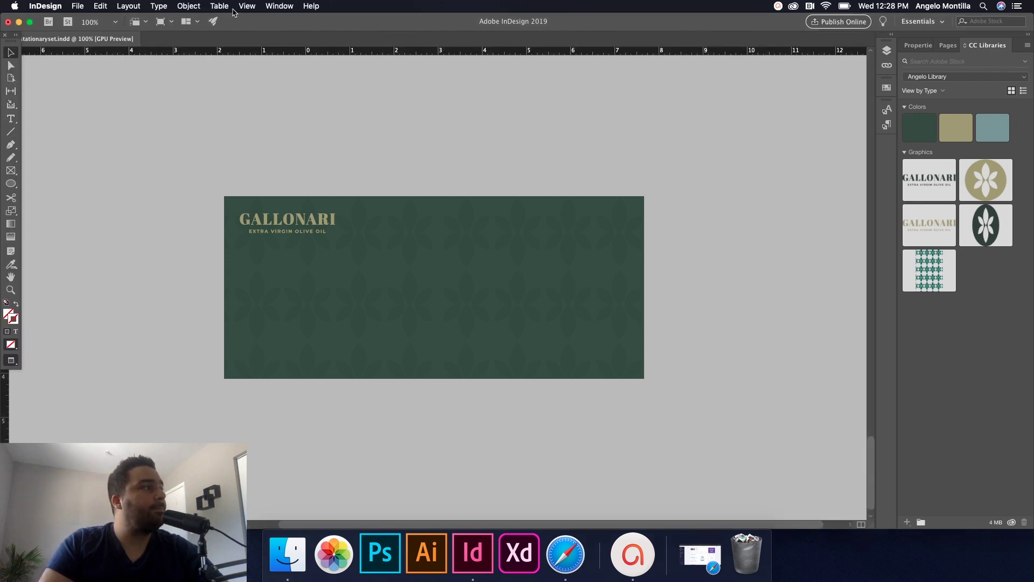
click(80, 7)
mouse_move(94, 12)
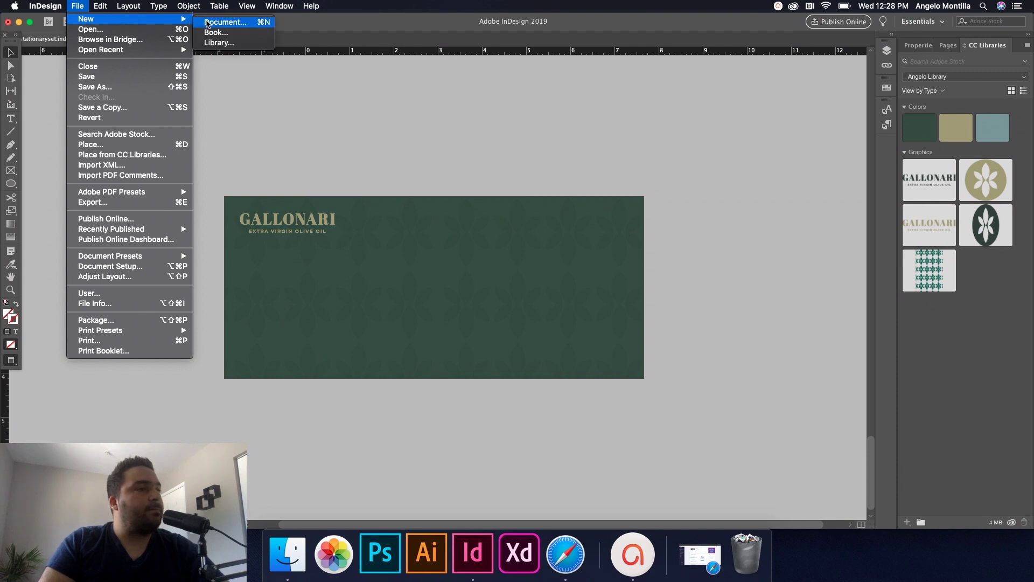
click(208, 24)
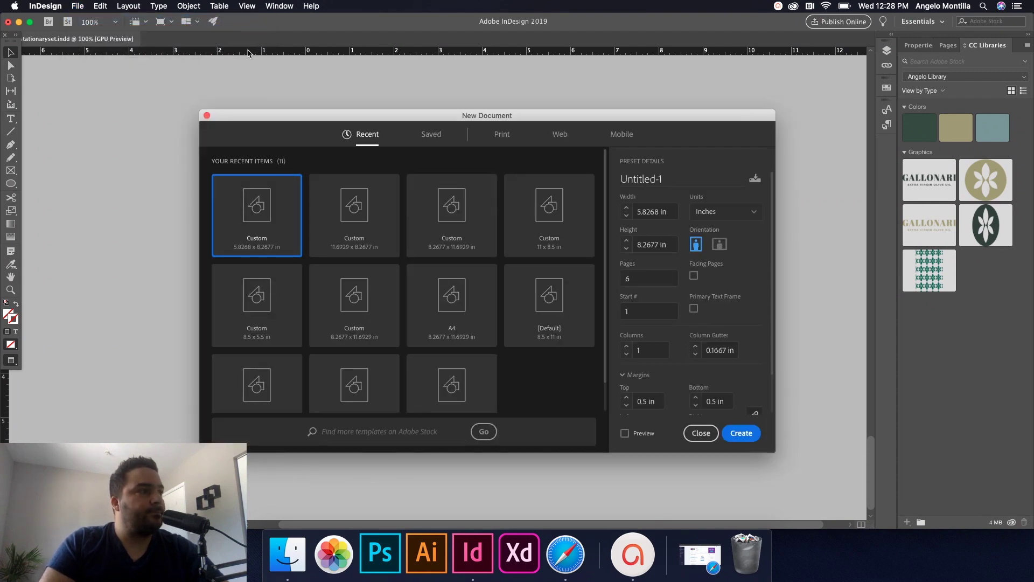
click(505, 139)
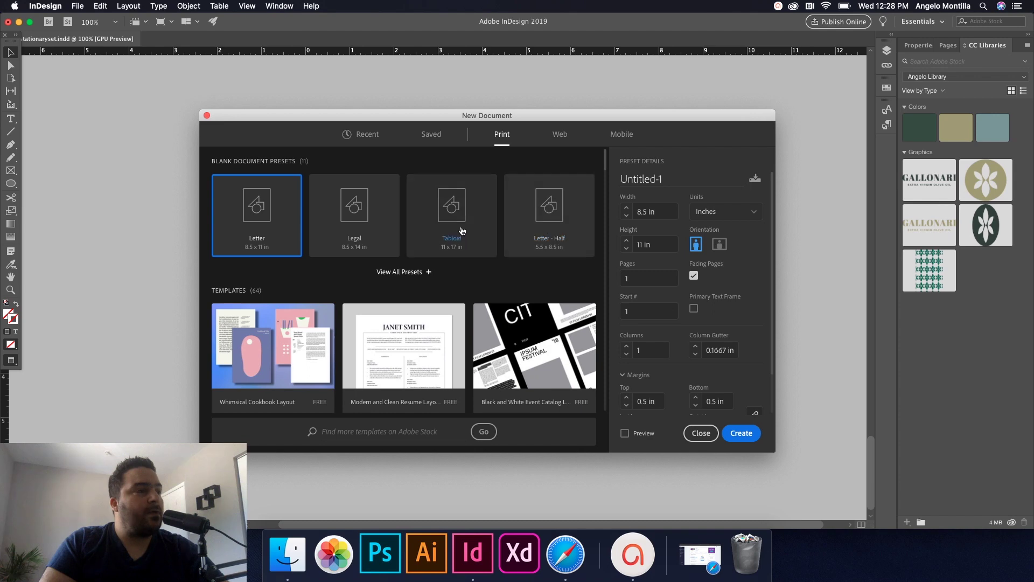
click(399, 273)
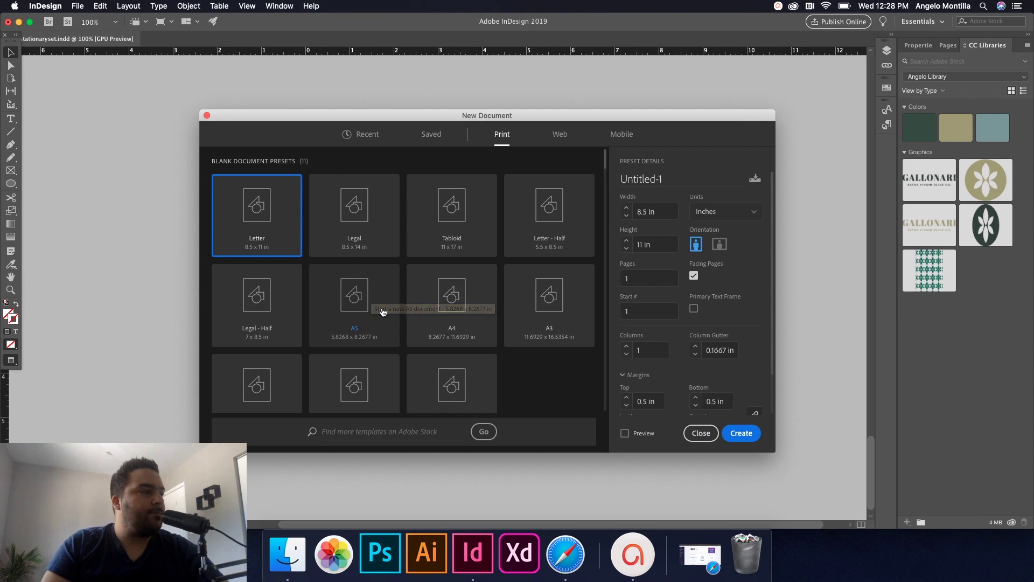
click(363, 304)
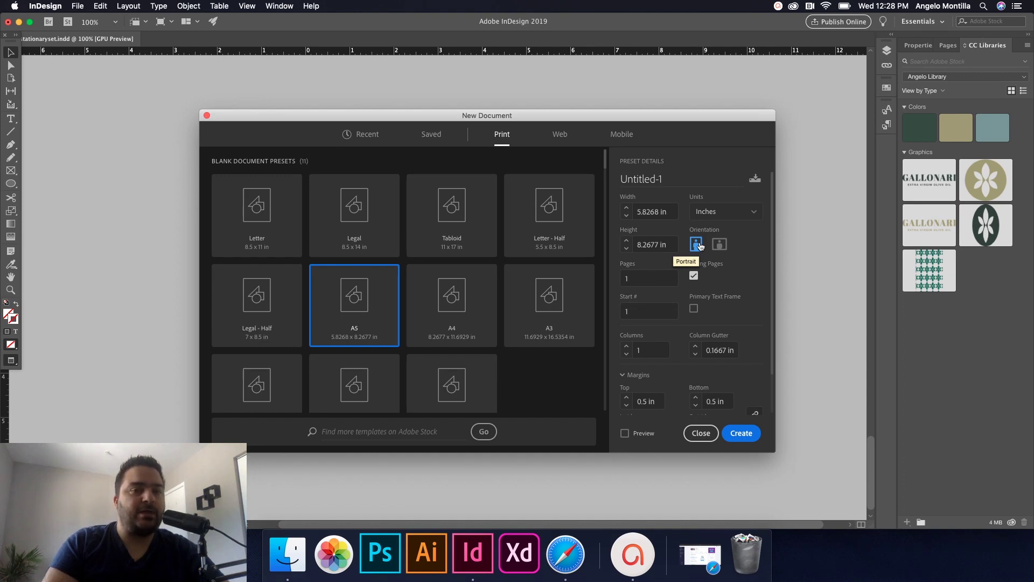
Turn off facing pages, set the page count to 6, and create the document.
click(694, 275)
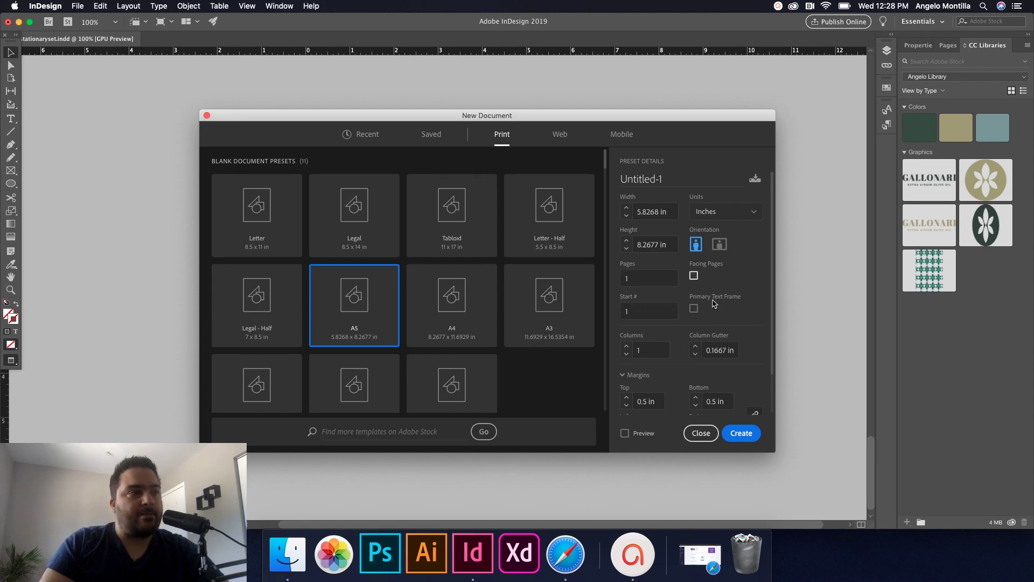
click(649, 278)
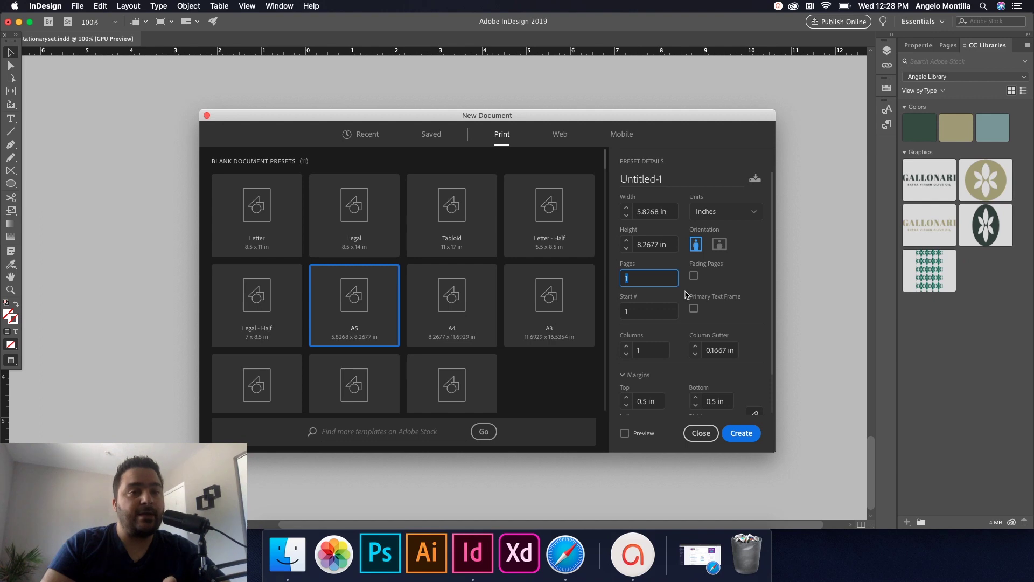
text(6)
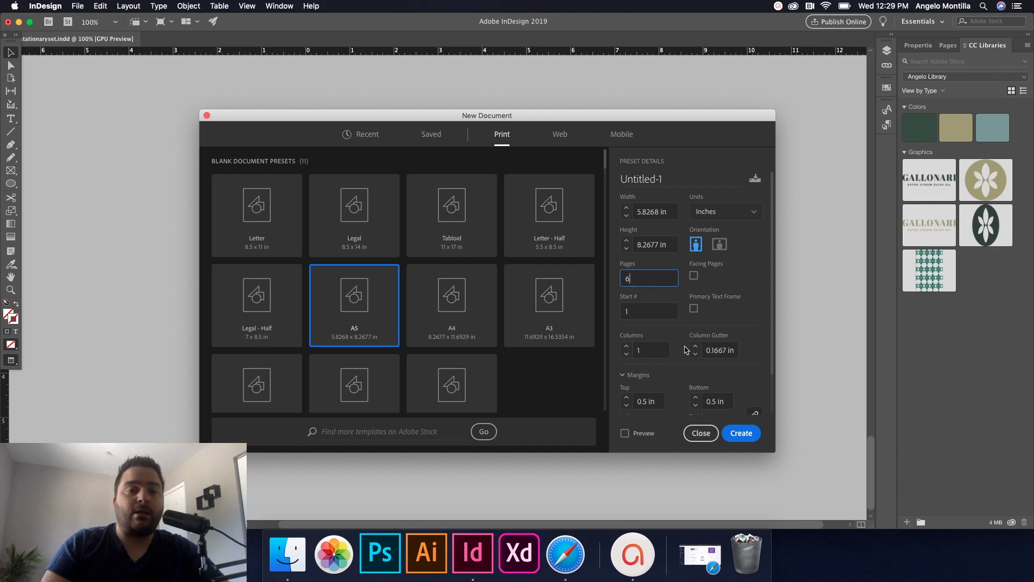
click(741, 434)
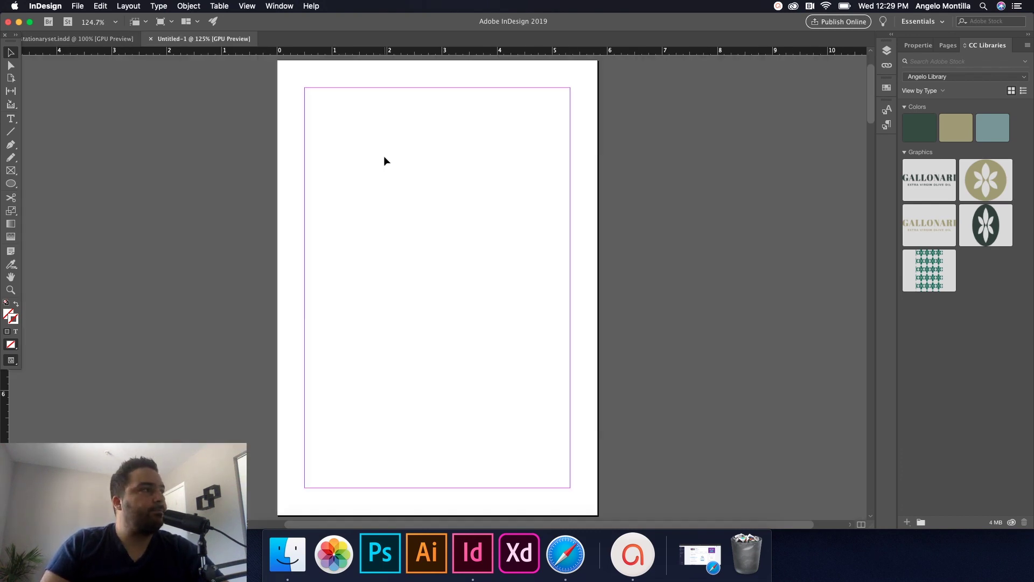
Show the new document's page thumbnails and bring page 1 into view.
click(948, 46)
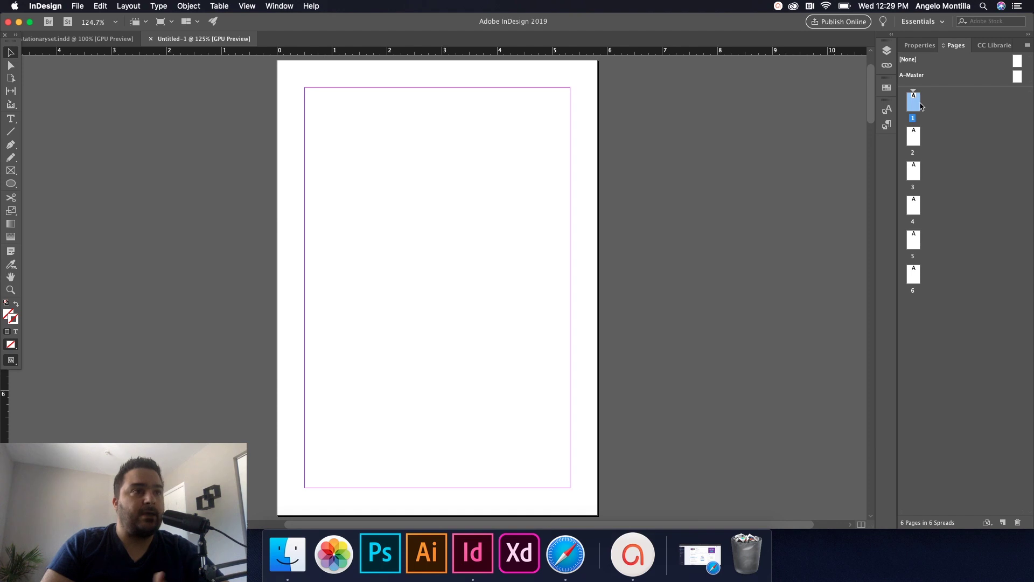
scroll(686, 155, up, 3)
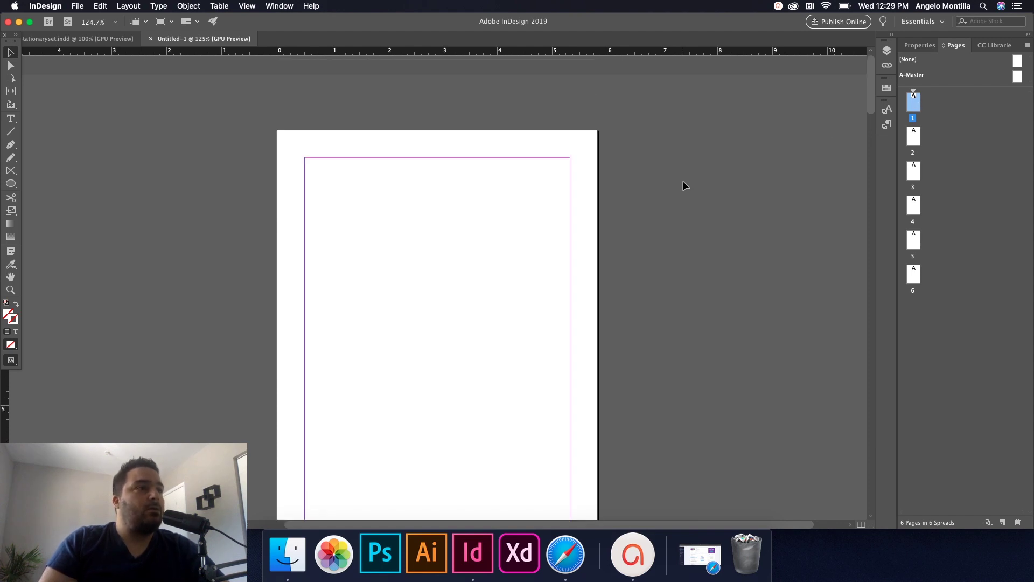
double_click(914, 102)
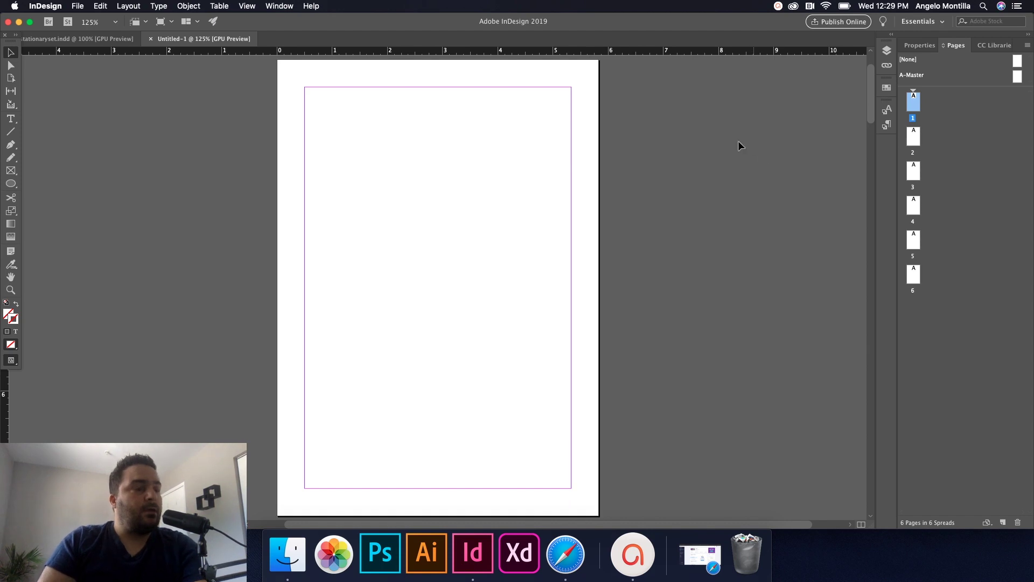
scroll(765, 193, left, 2)
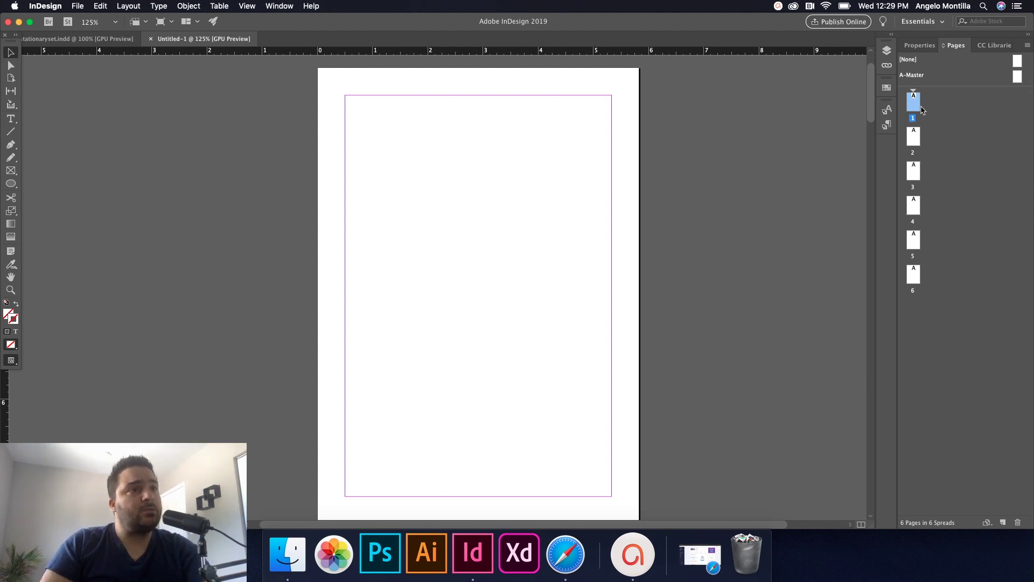
Change only page 2 to landscape orientation with the Page tool, keeping the A5 size, and return to the Selection tool.
double_click(911, 137)
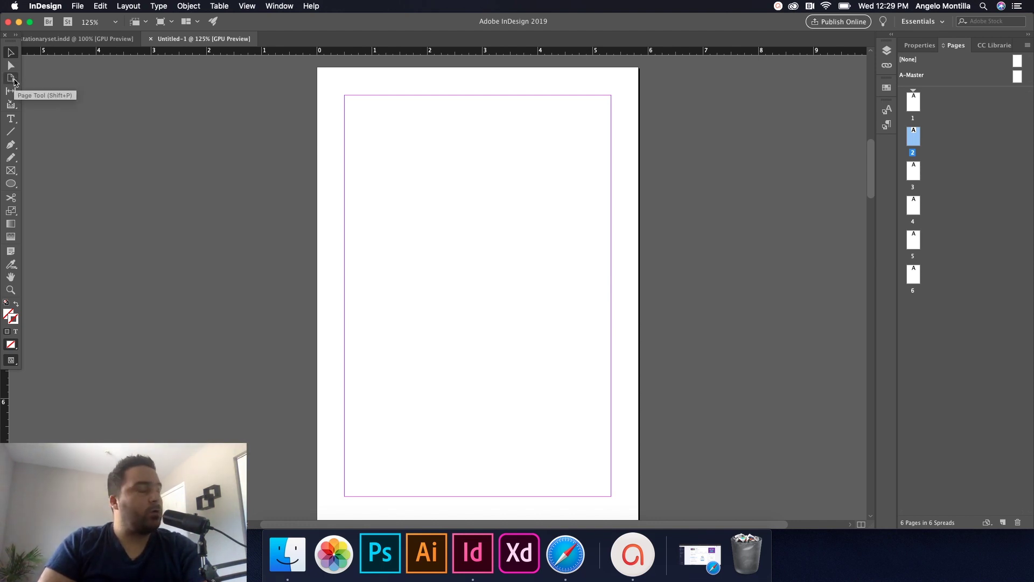
click(12, 79)
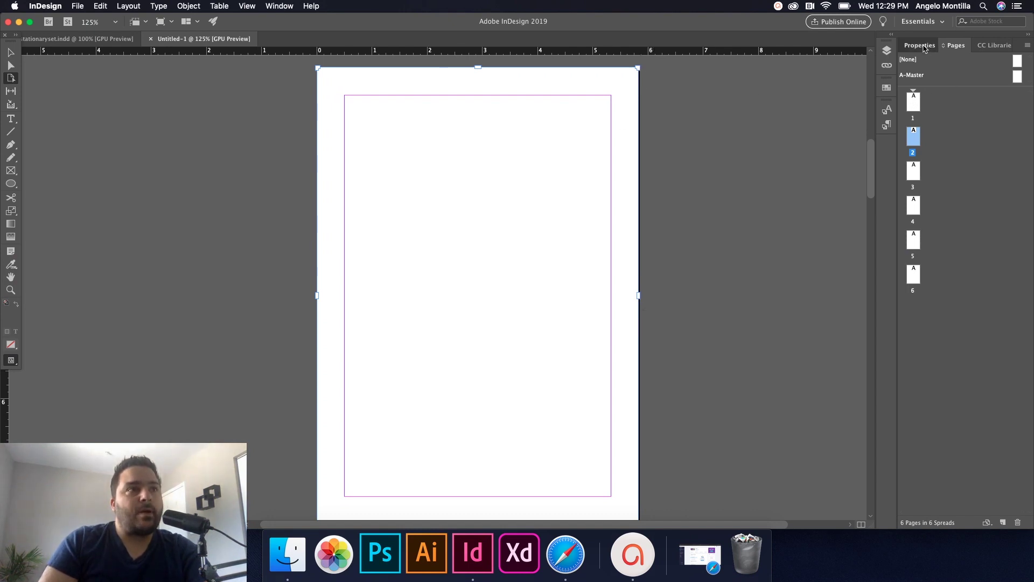
click(923, 48)
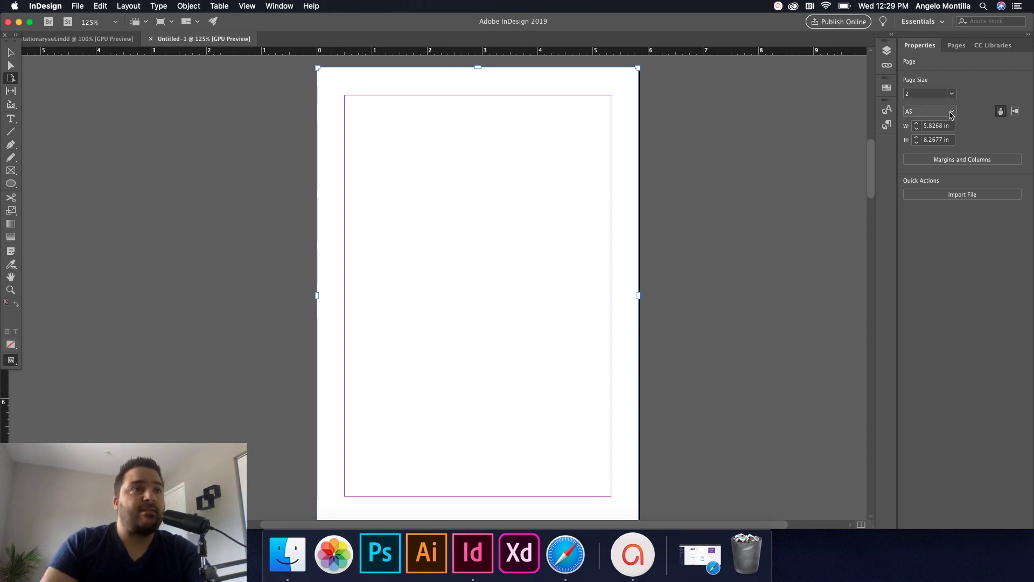
click(952, 113)
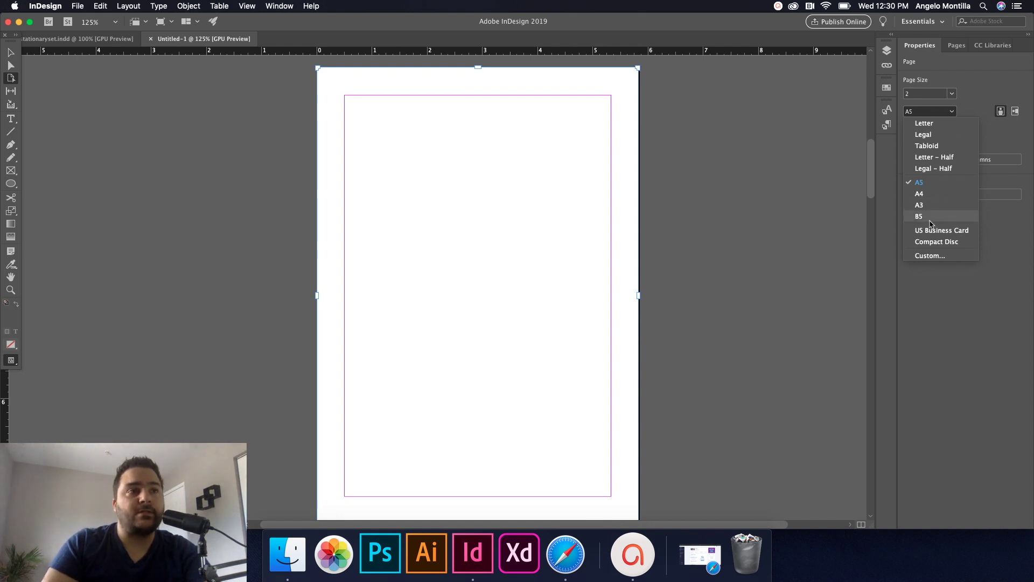
click(954, 112)
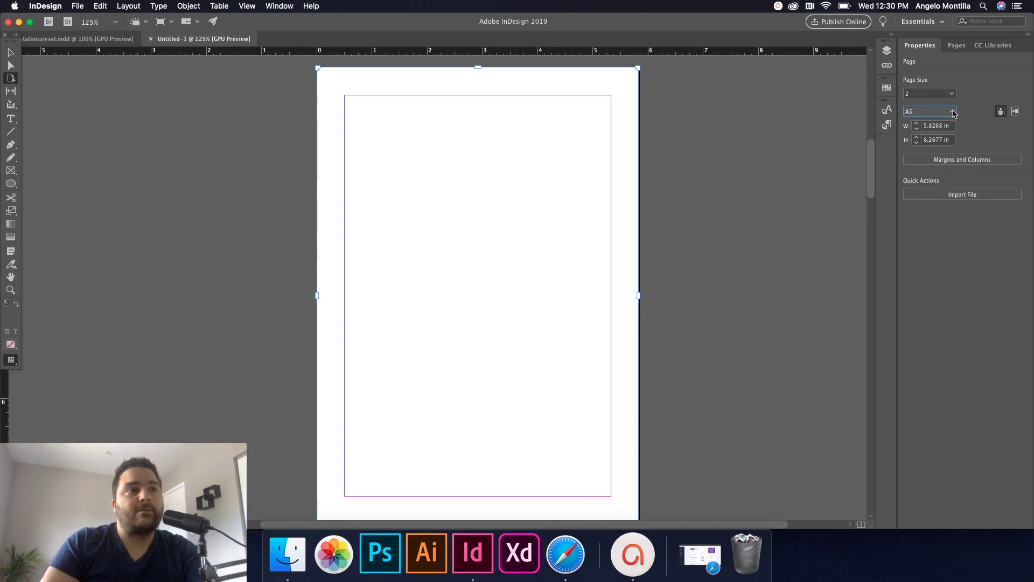
click(1015, 115)
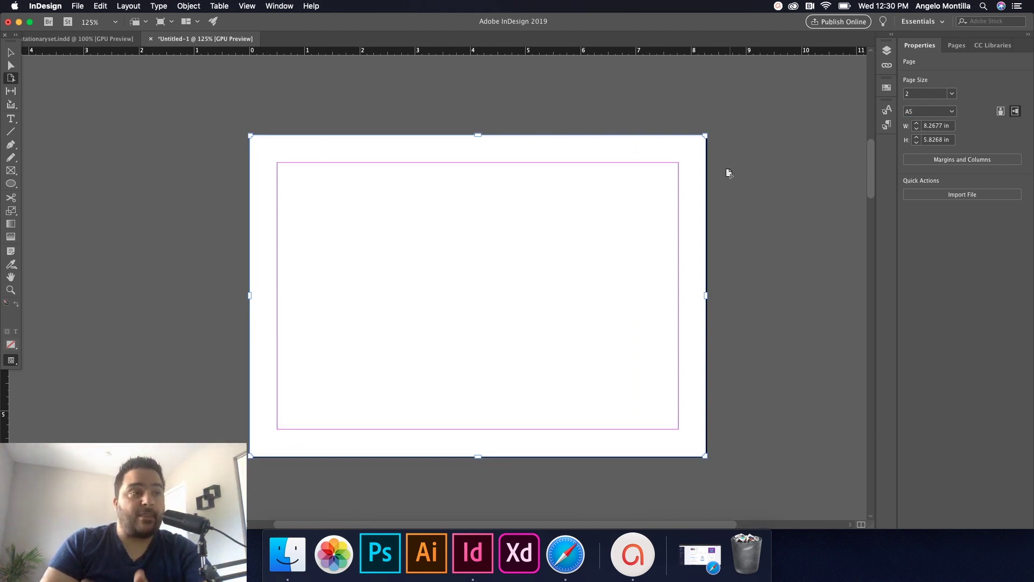
scroll(729, 172, up, 10)
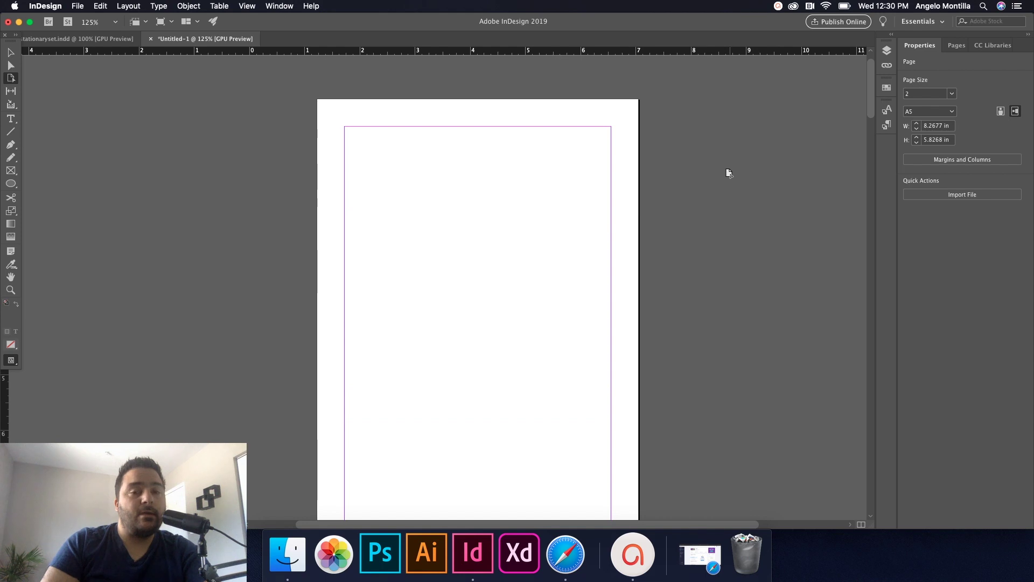
scroll(728, 172, down, 10)
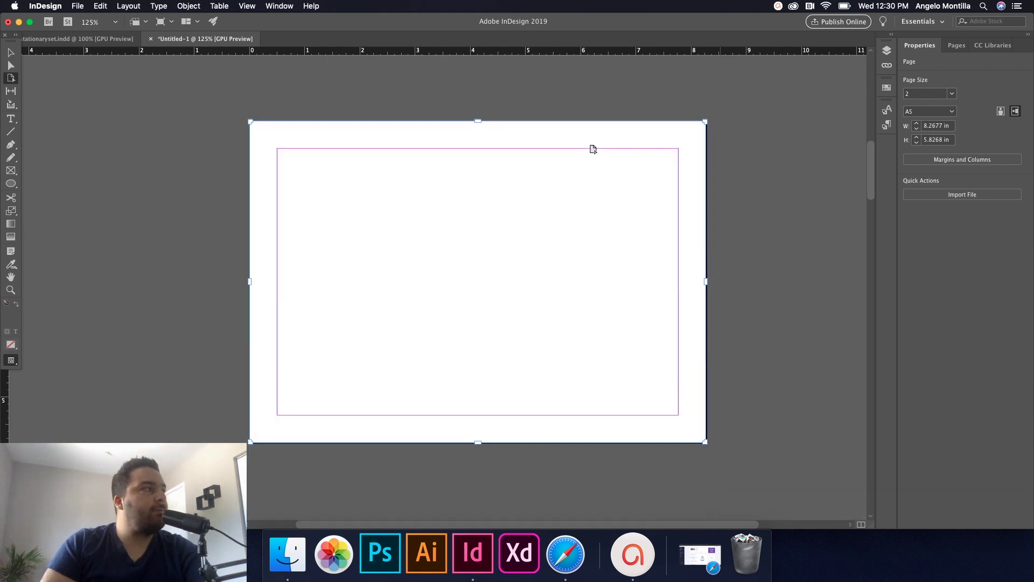
click(12, 55)
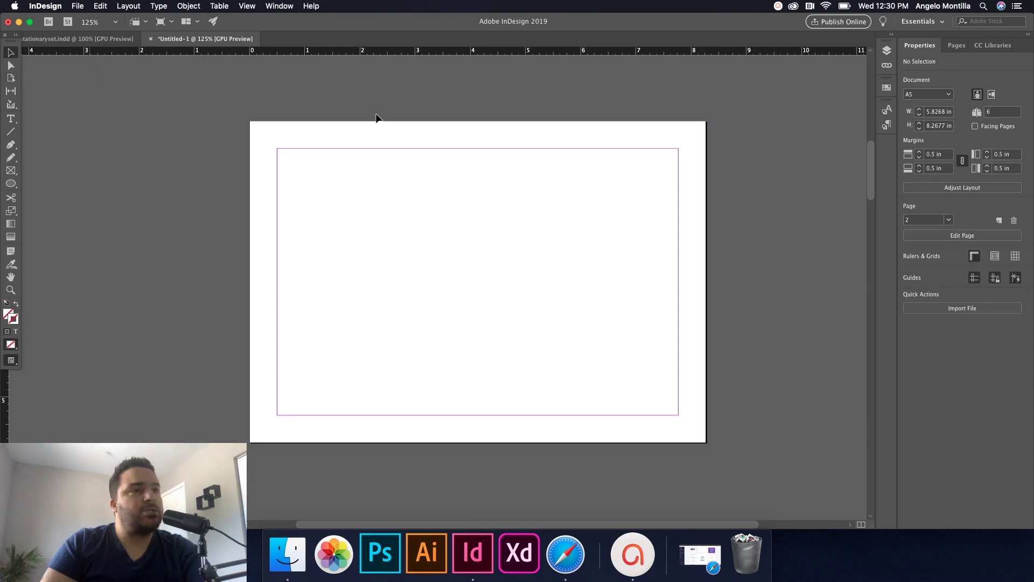
Look through pages 2 to 4 in the layout and the page thumbnails to check their size and orientation.
scroll(780, 176, down, 1)
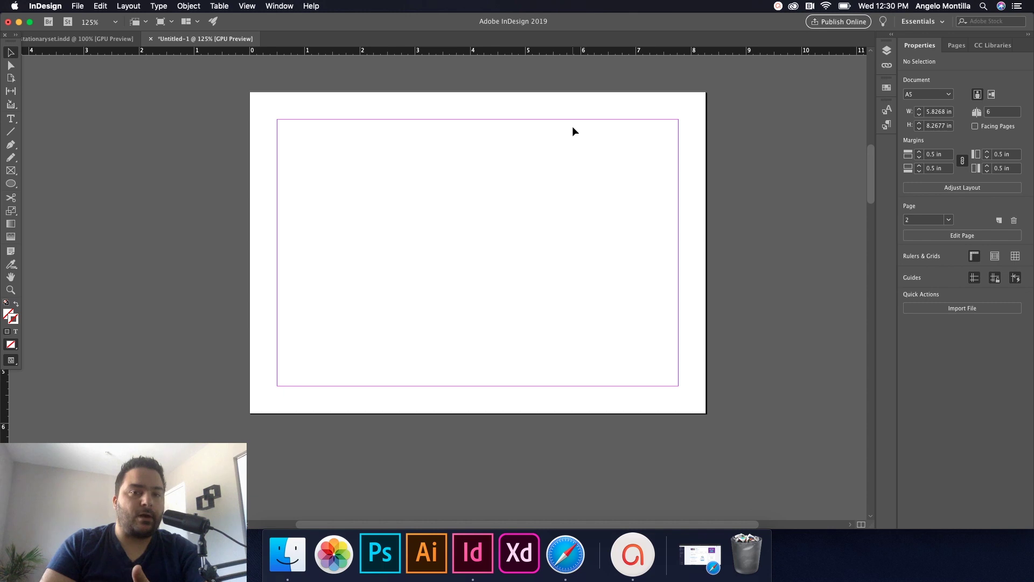
scroll(594, 146, down, 10)
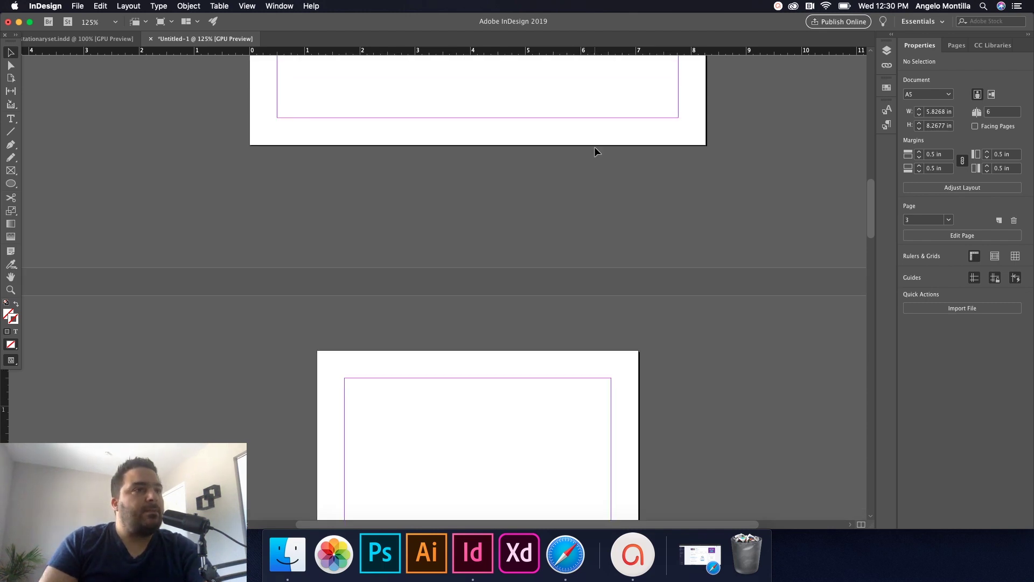
scroll(641, 225, down, 3)
scroll(641, 225, up, 3)
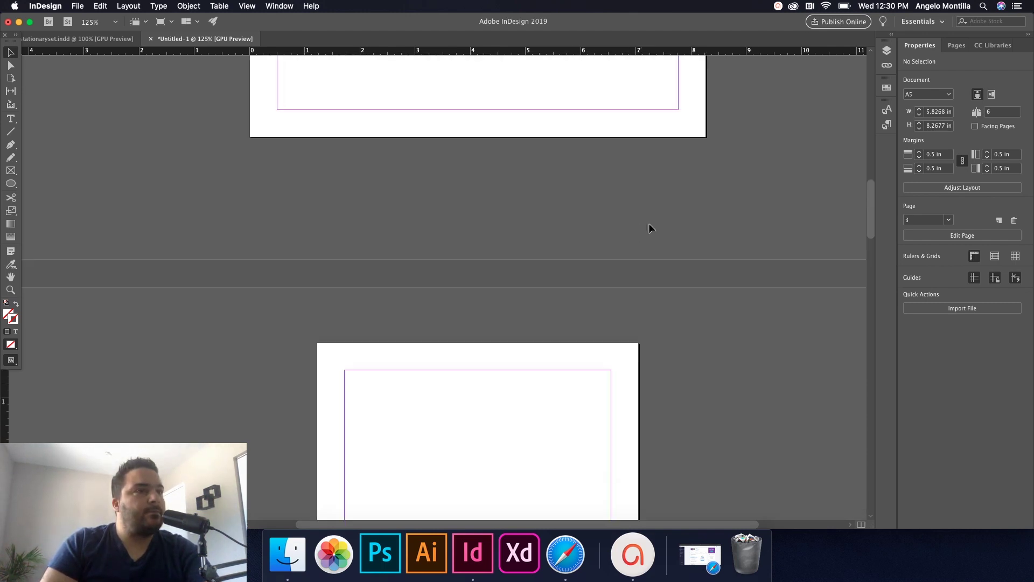
click(956, 45)
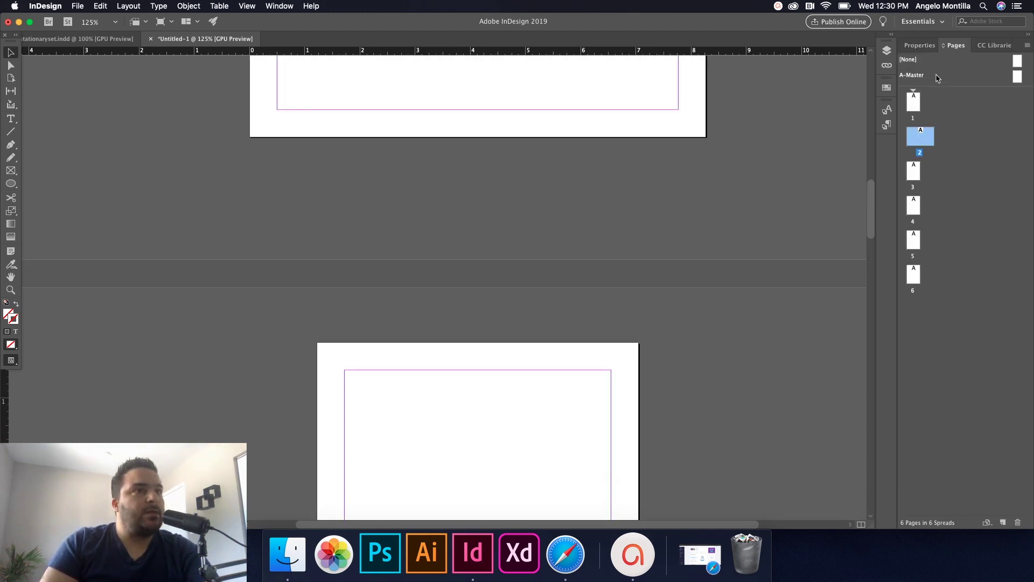
double_click(913, 222)
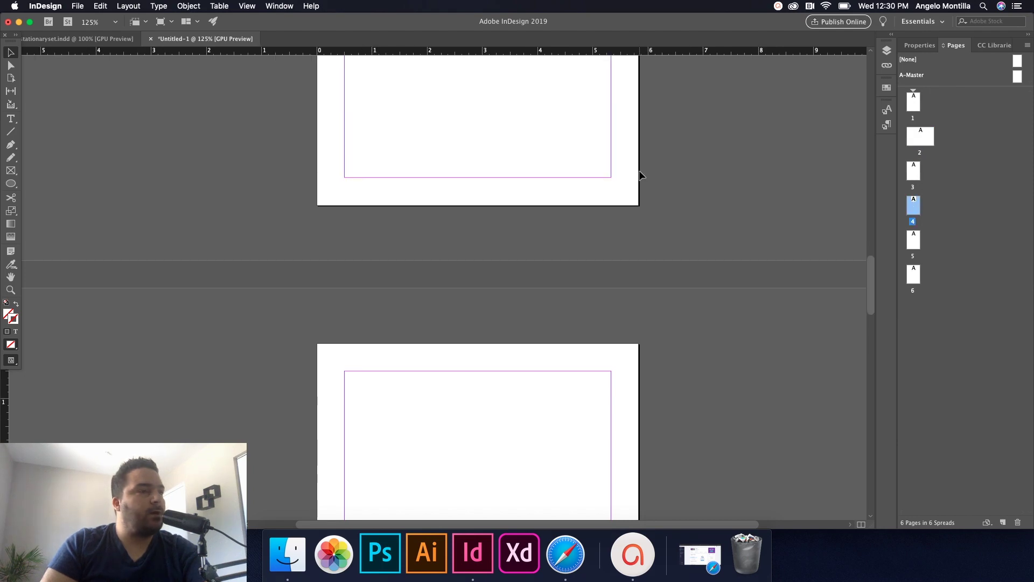
scroll(641, 175, up, 4)
key(super+minus)
key(super+minus)
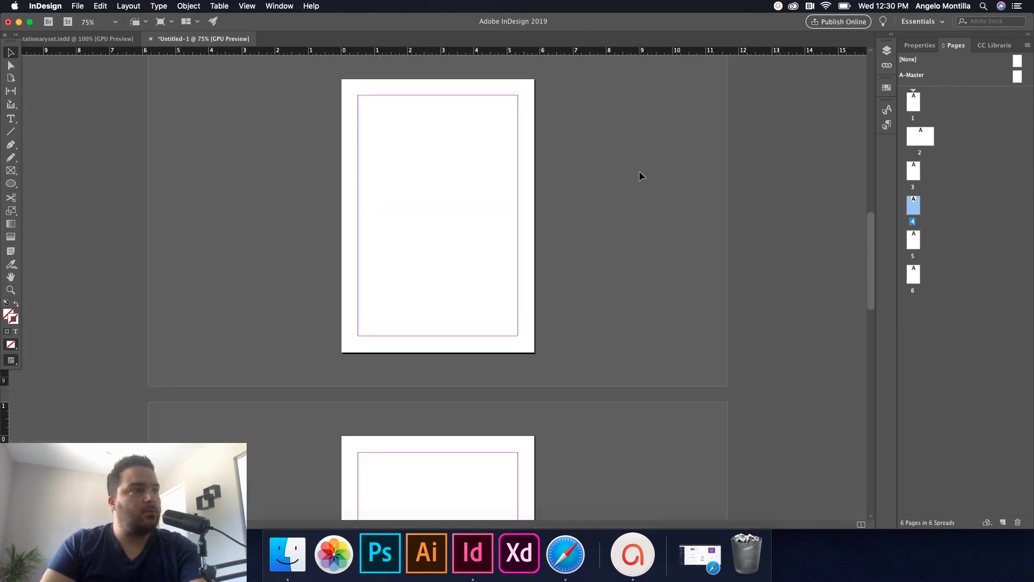
scroll(639, 171, down, 4)
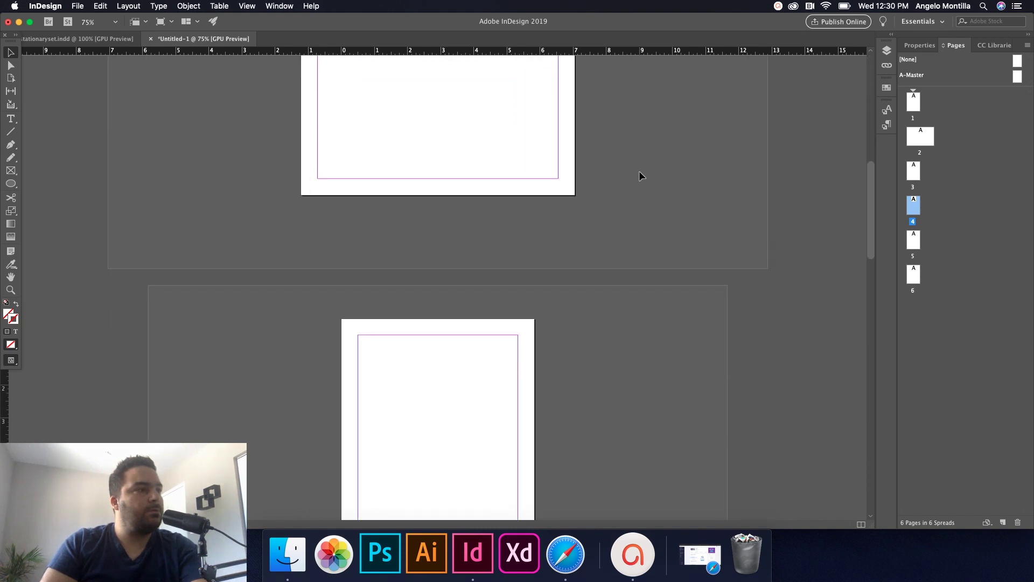
scroll(639, 171, up, 3)
scroll(639, 170, down, 1)
scroll(639, 171, up, 2)
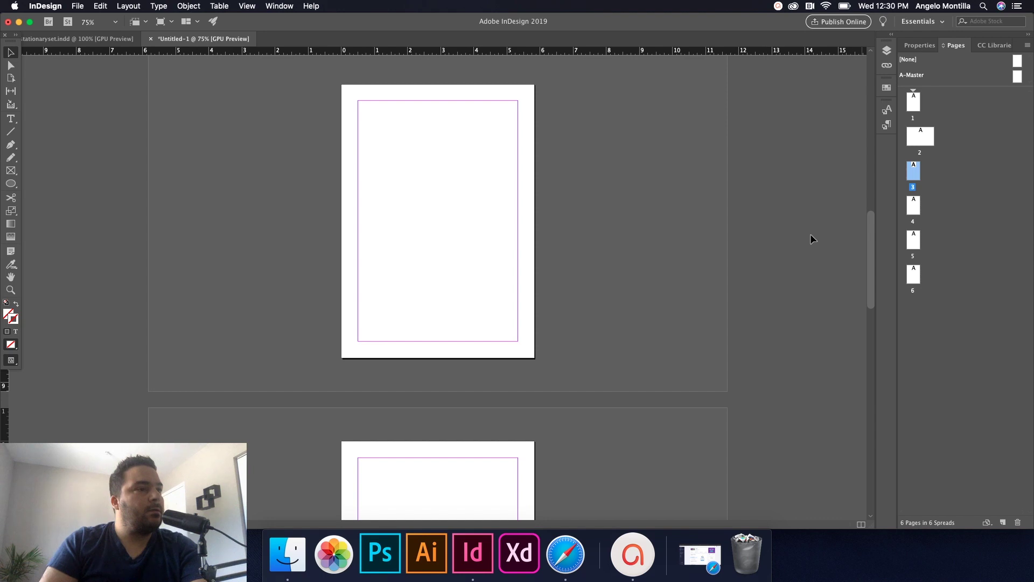
Change only page 4 to the US Business Card size with the Page tool.
scroll(550, 377, down, 7)
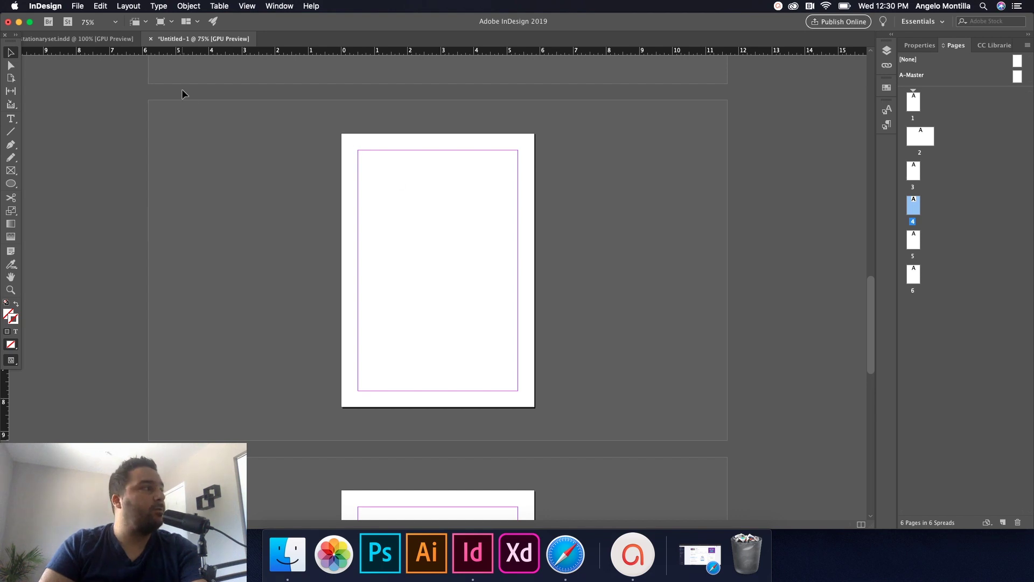
click(10, 78)
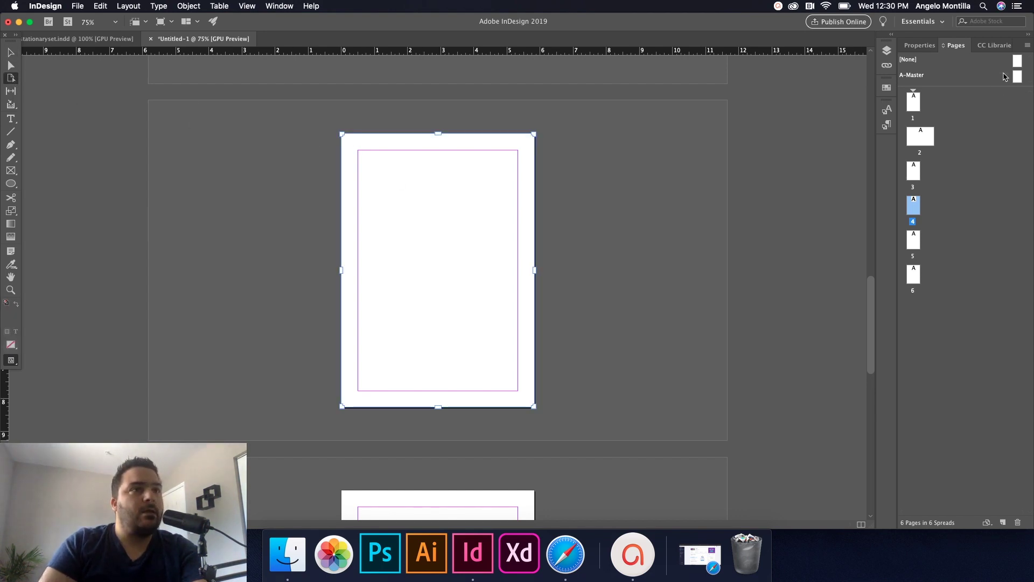
click(926, 45)
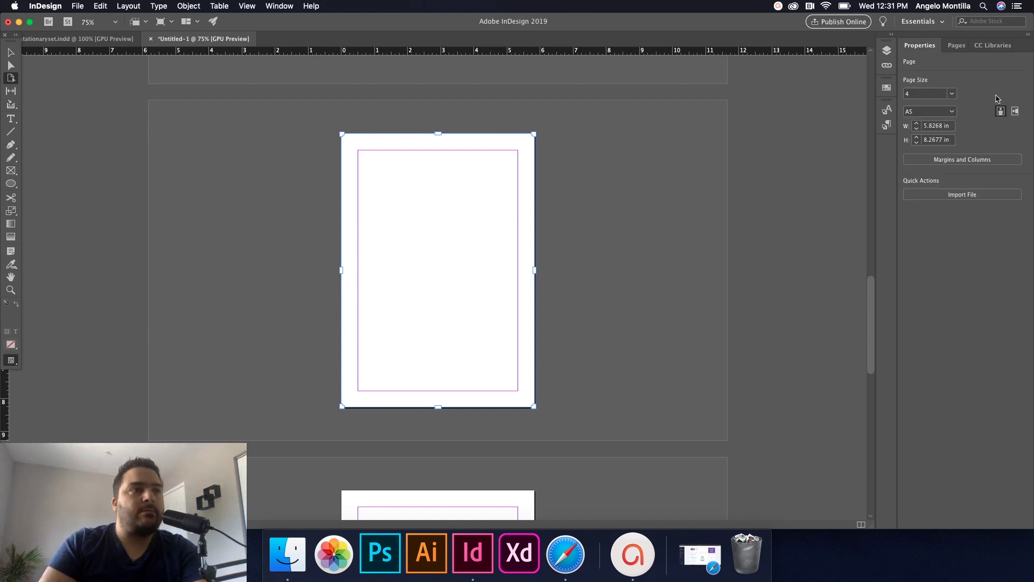
click(952, 111)
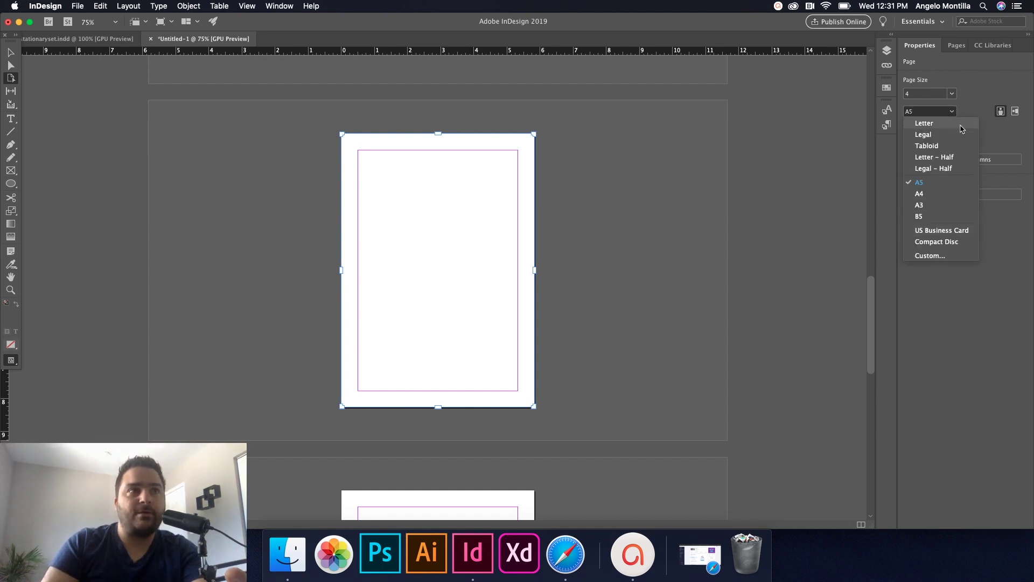
click(945, 115)
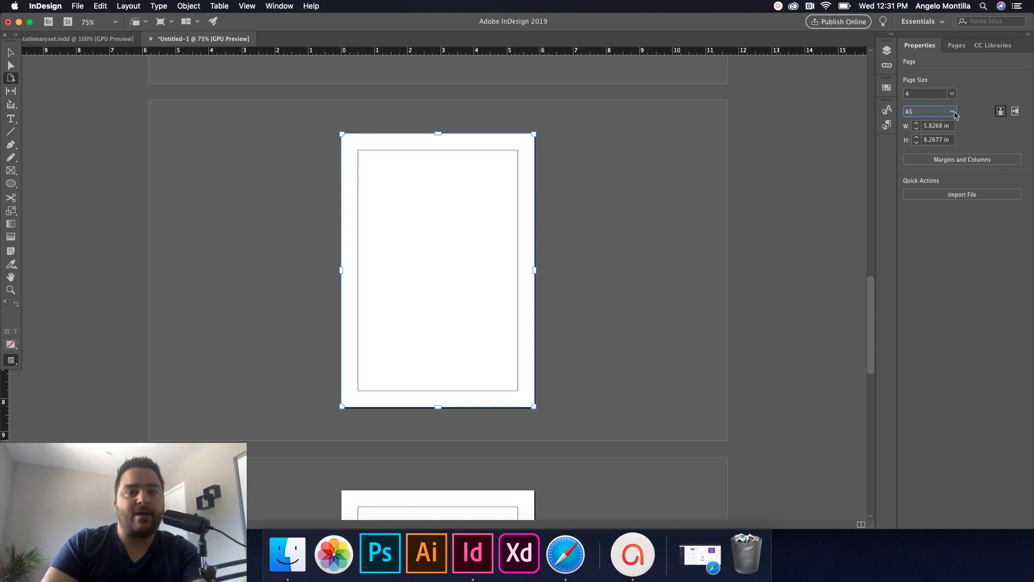
click(954, 113)
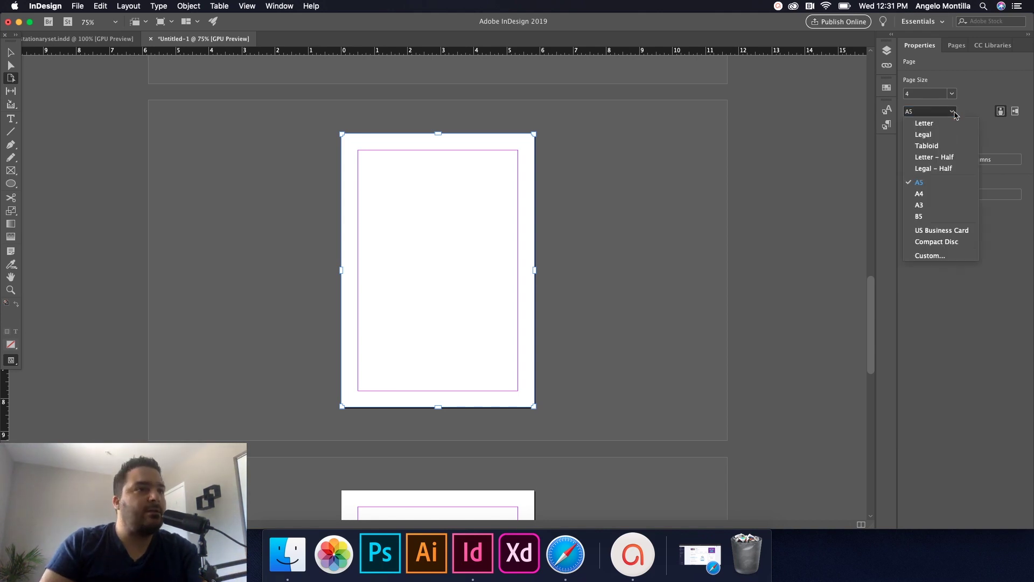
click(937, 231)
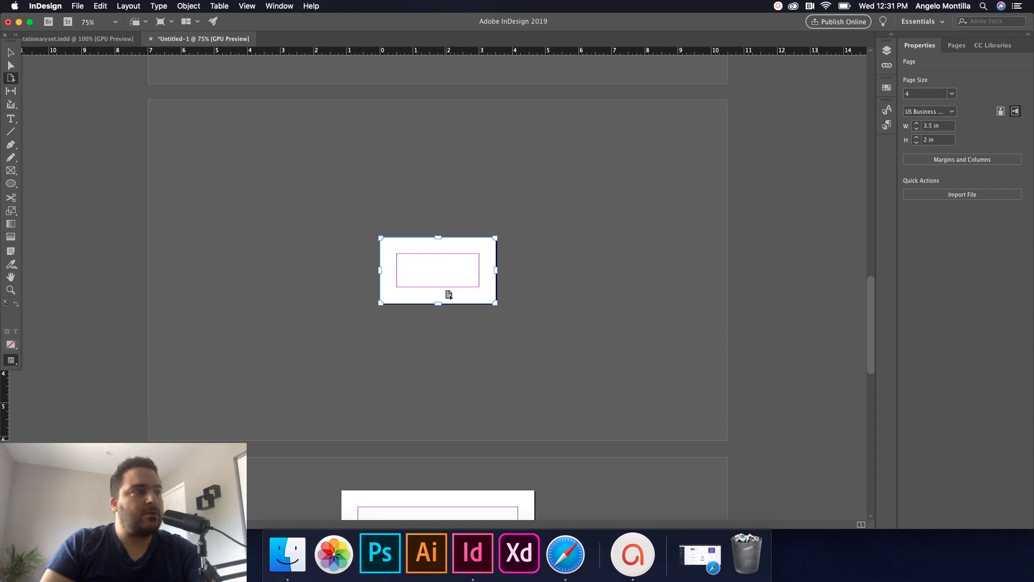
Set all four margins of page 4 to 0.125 in, keeping a single column.
key(super+0)
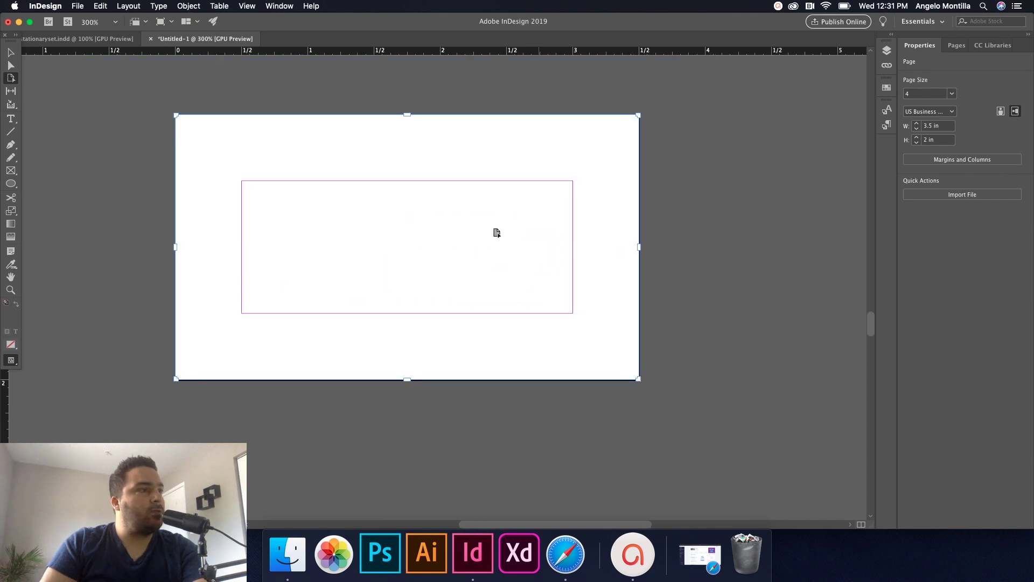
click(975, 161)
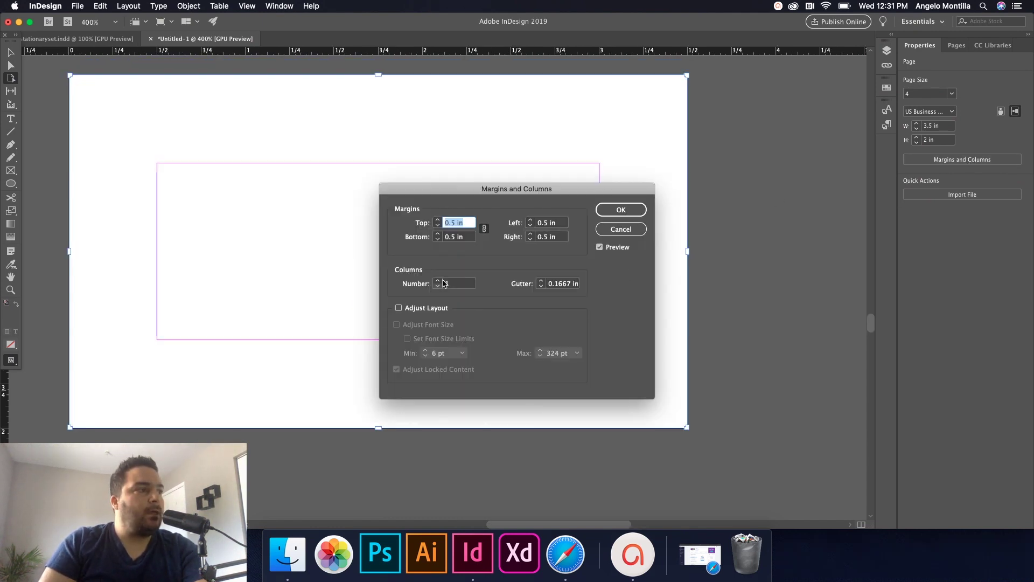
click(437, 220)
click(437, 225)
click(438, 225)
click(437, 225)
click(437, 225)
click(437, 225)
click(438, 225)
click(438, 225)
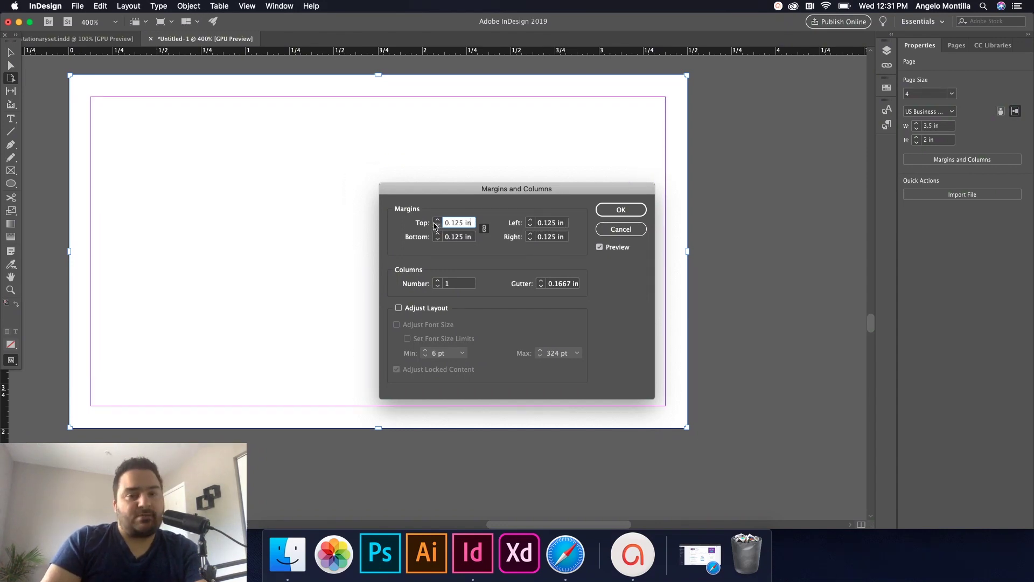
click(438, 220)
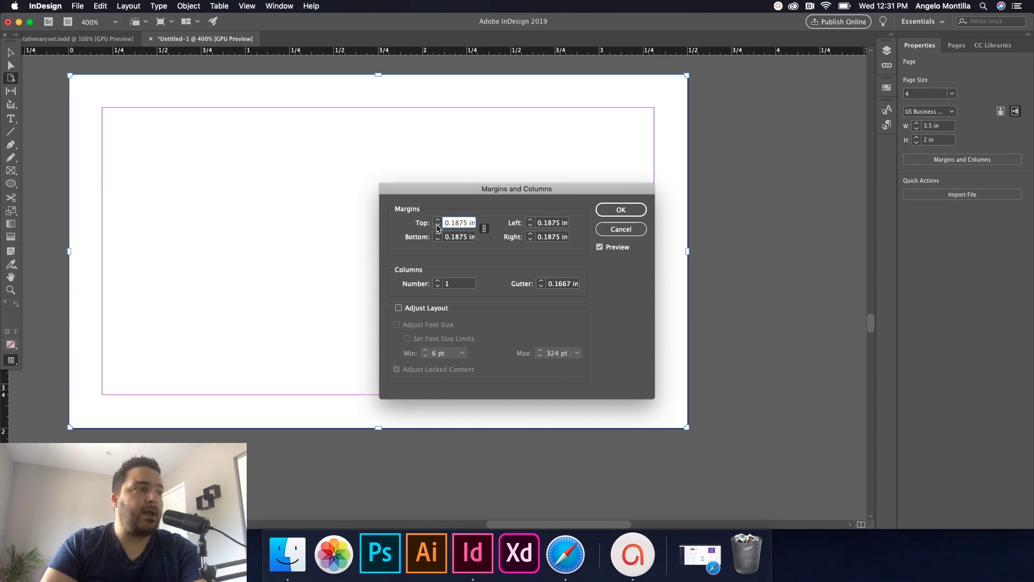
click(438, 228)
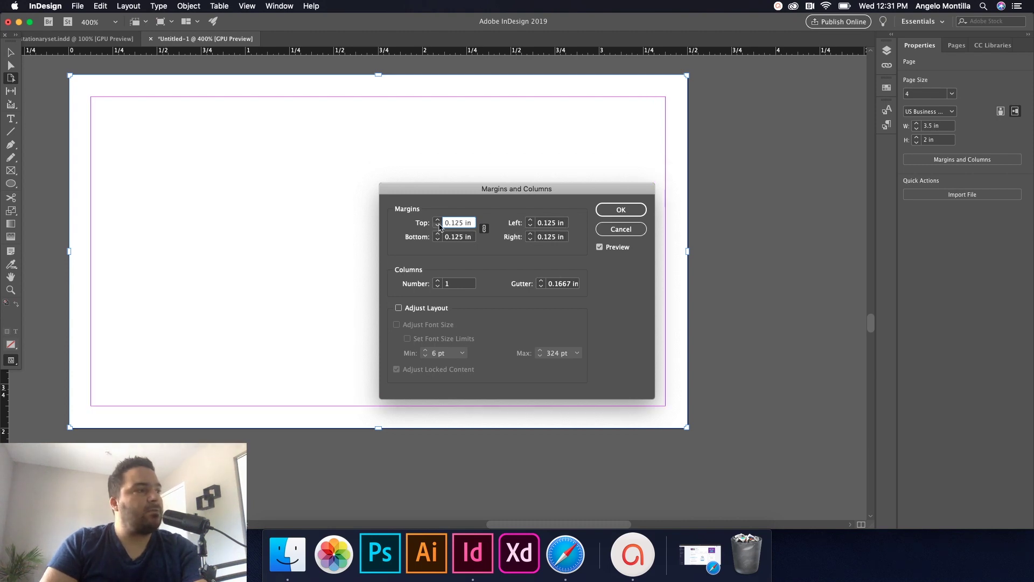
click(625, 210)
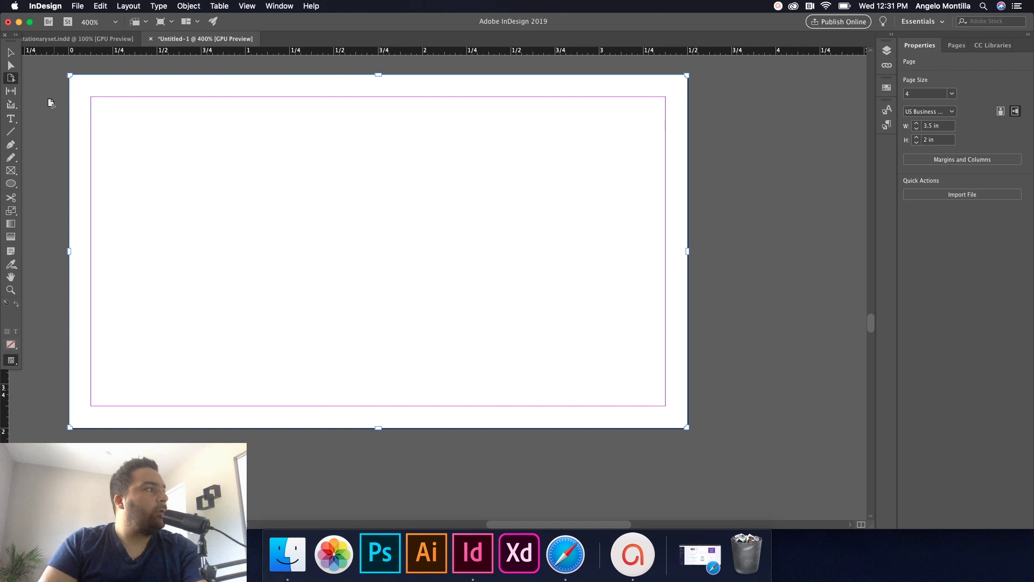
Change page 5 to the US Business Card size as well.
scroll(662, 240, down, 10)
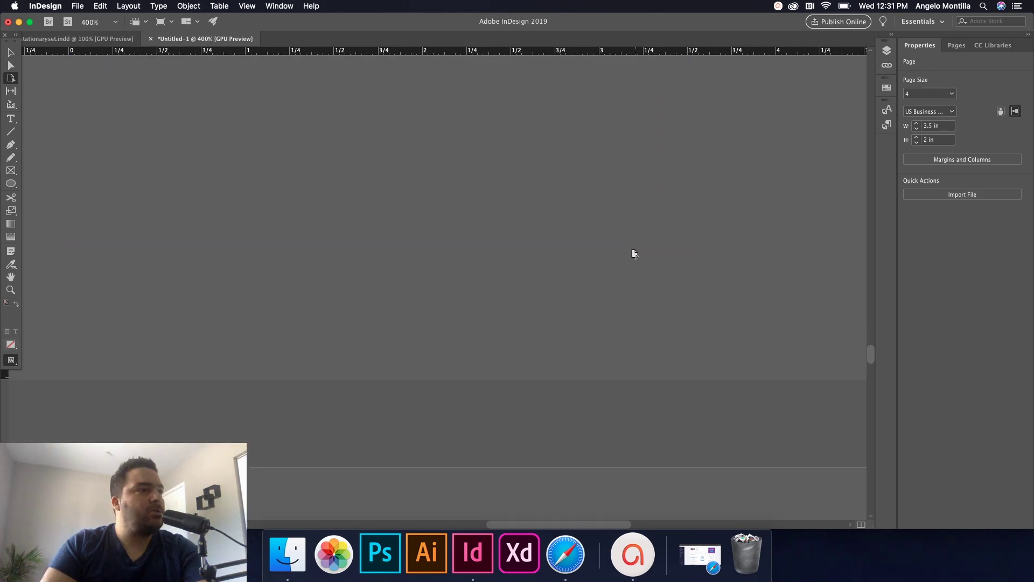
scroll(634, 254, down, 5)
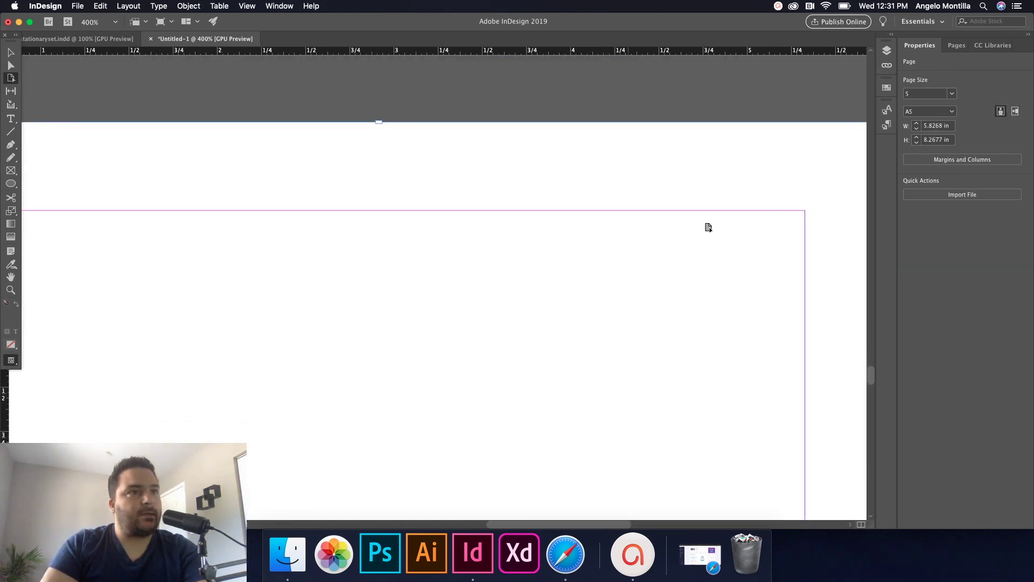
key(super+minus)
key(super+minus)
key(super+minus)
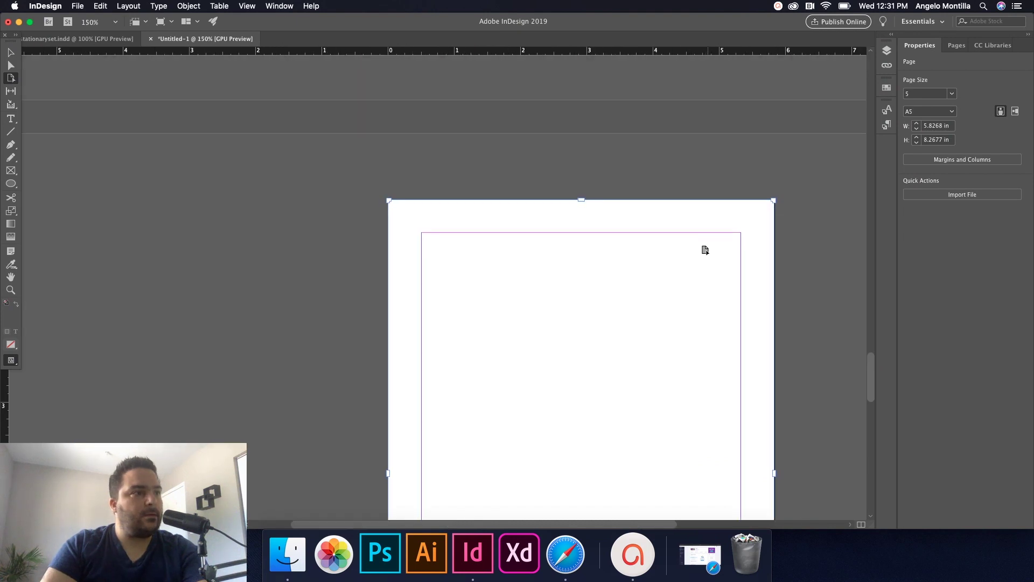
click(952, 111)
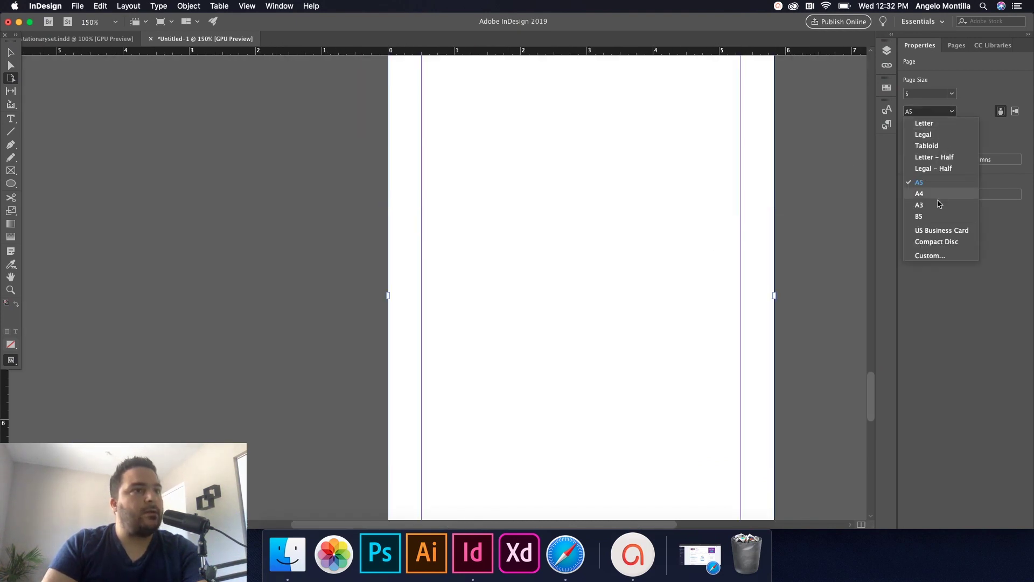
click(931, 232)
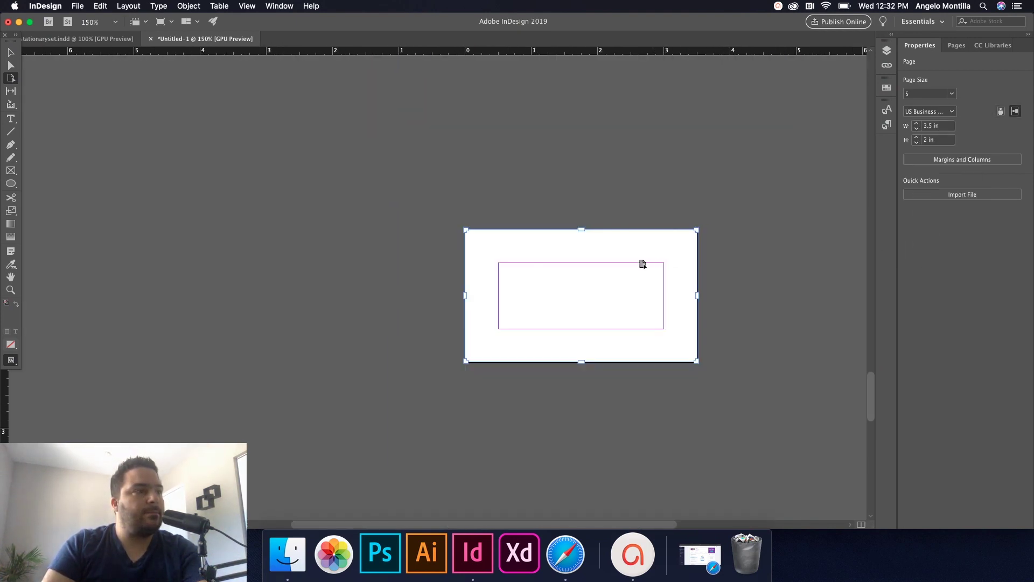
Set all four margins of page 5 to 0.125 in and return to the Selection tool.
click(940, 160)
click(436, 226)
click(436, 226)
click(436, 226)
click(436, 226)
click(436, 226)
click(437, 226)
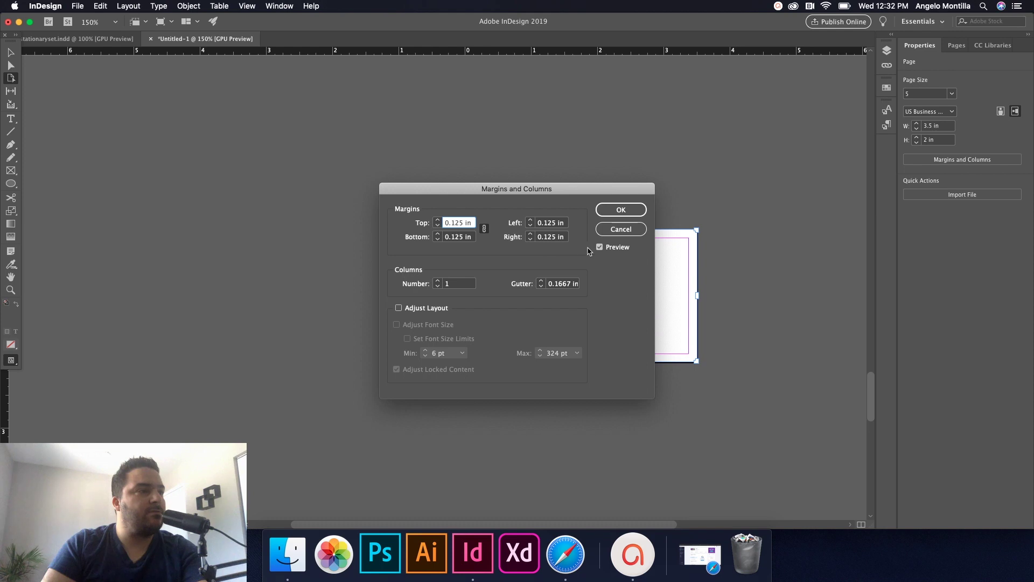
click(608, 209)
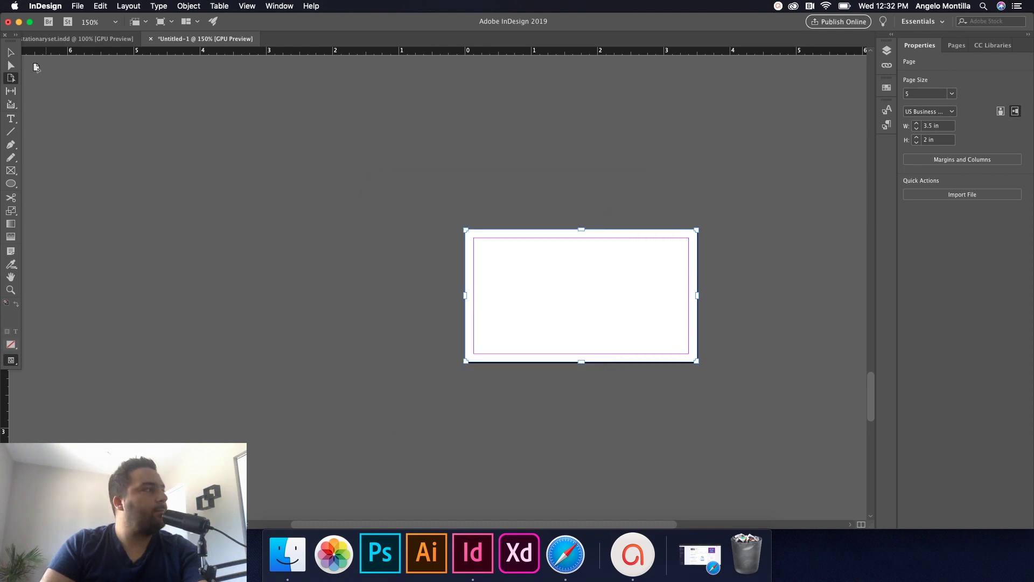
click(11, 52)
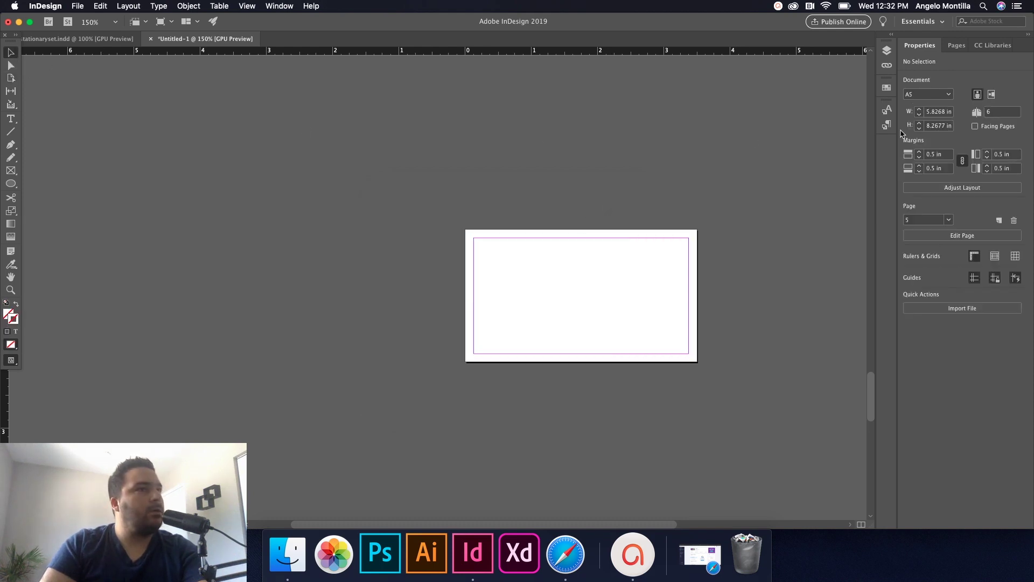
Review the page thumbnails for the differing page formats and bring page 6 into view at 100% zoom.
click(956, 45)
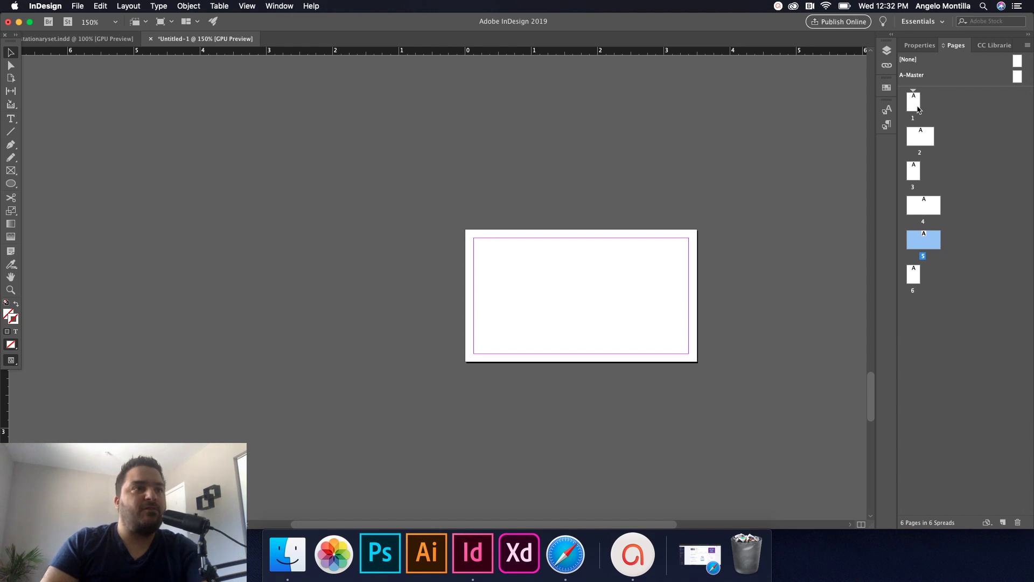
click(917, 105)
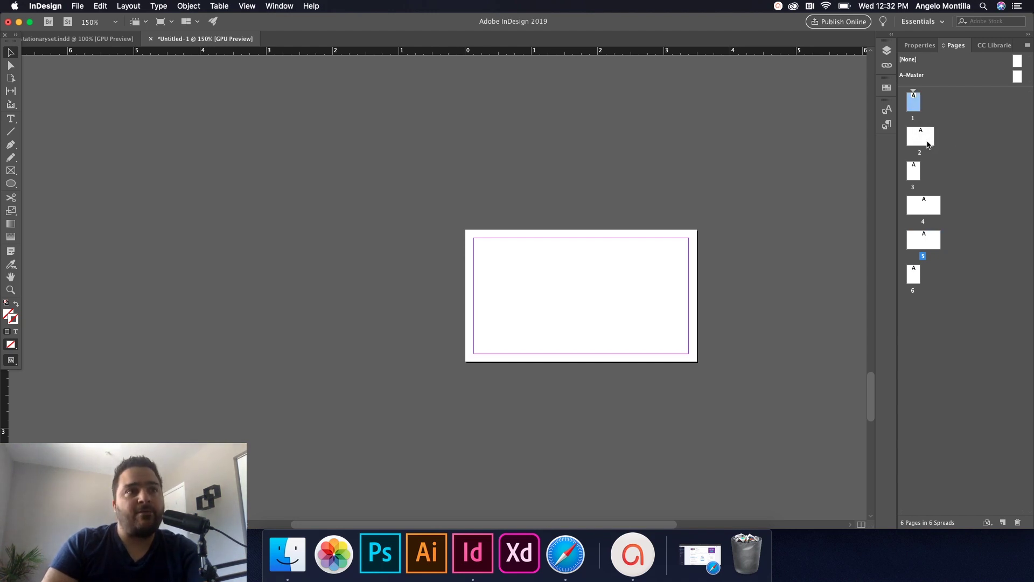
click(928, 144)
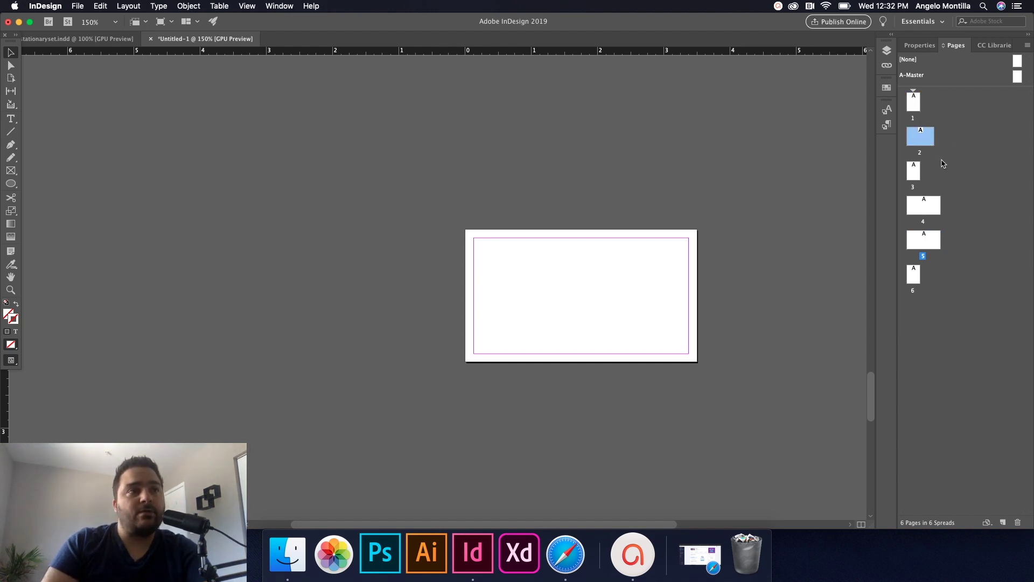
click(916, 177)
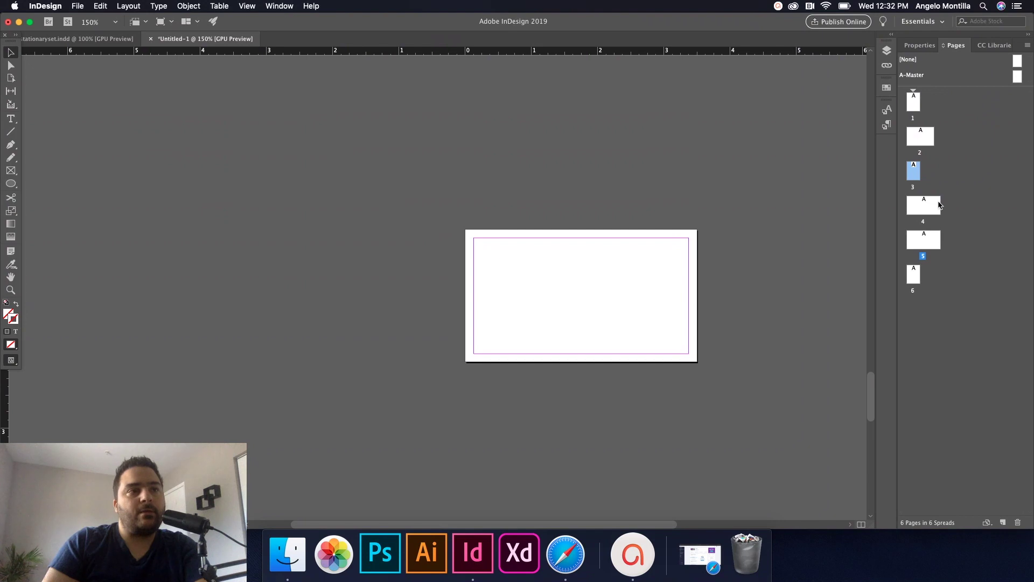
click(914, 276)
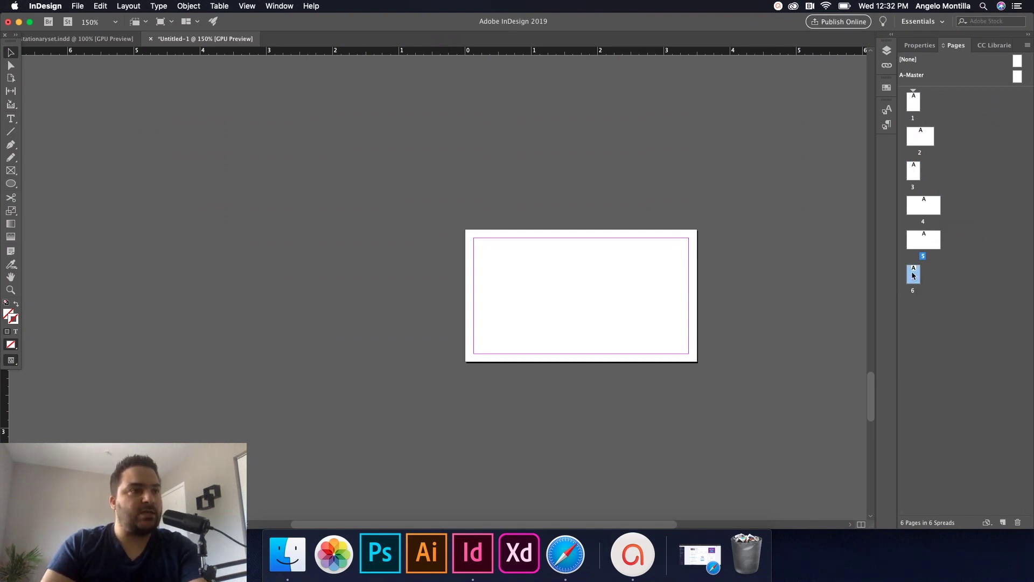
double_click(912, 275)
key(super+1)
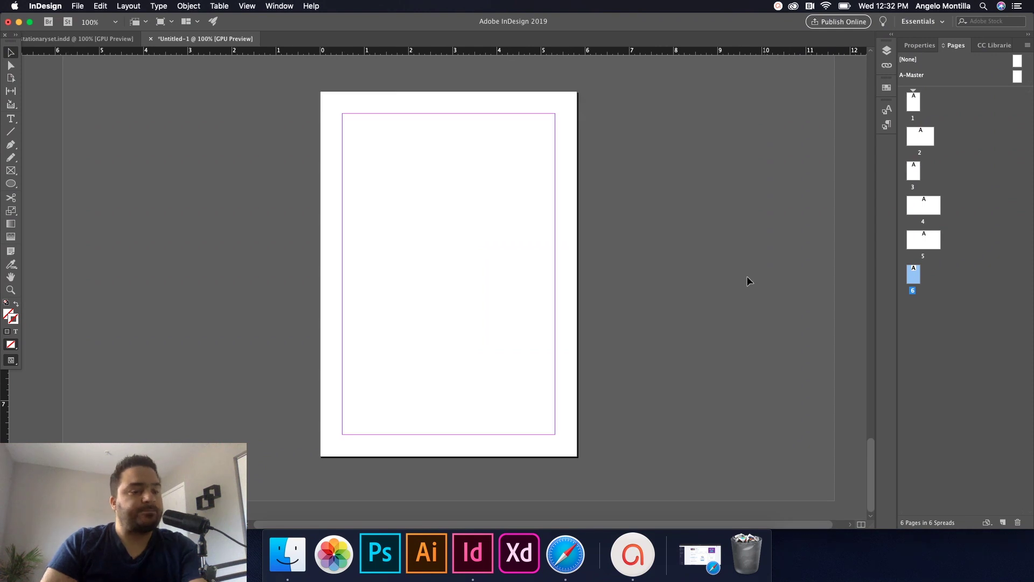
Resize page 6 with the Page tool to a custom 9.5 in width and 4.125 in height.
scroll(781, 270, up, 1)
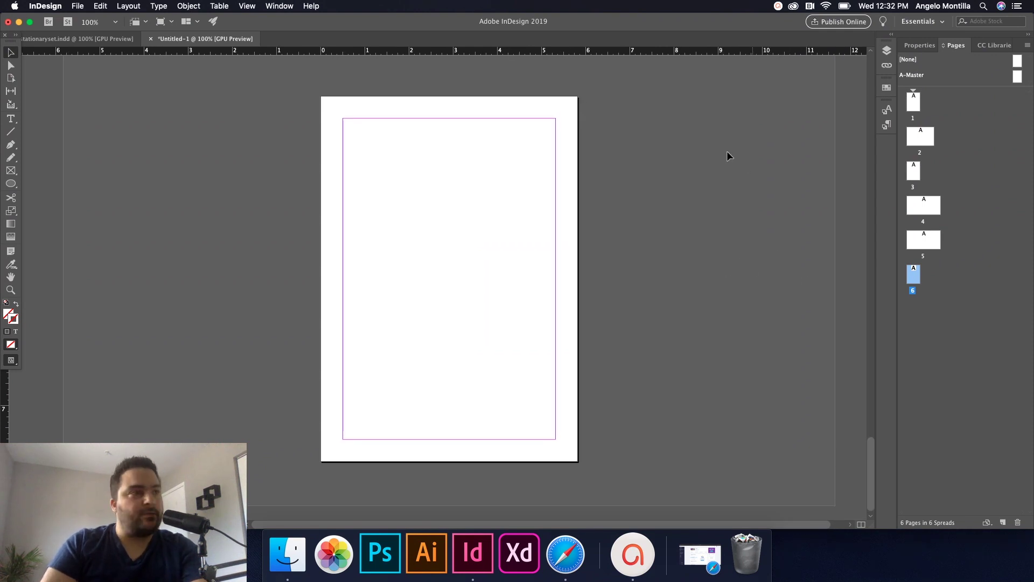
click(11, 78)
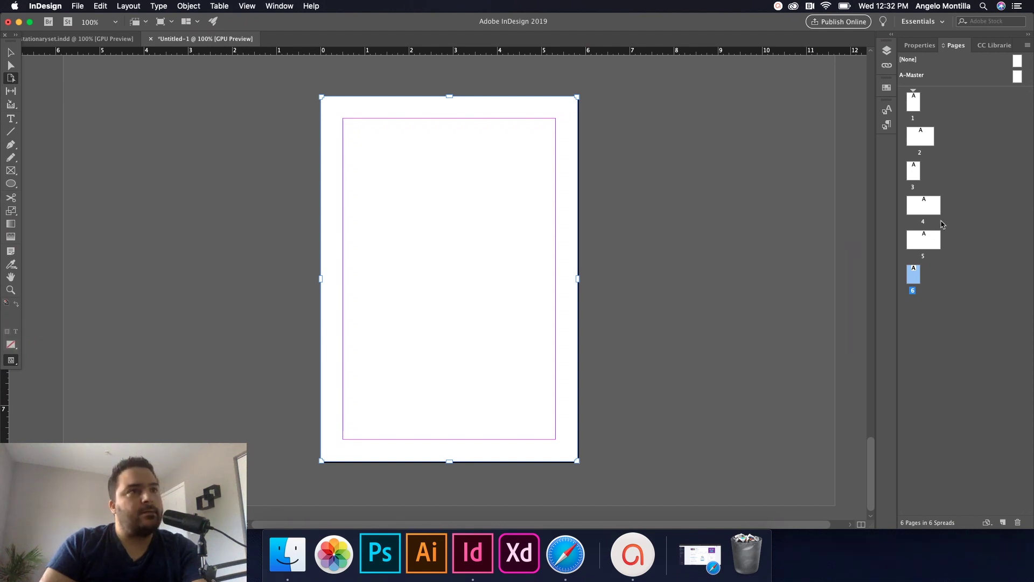
click(925, 47)
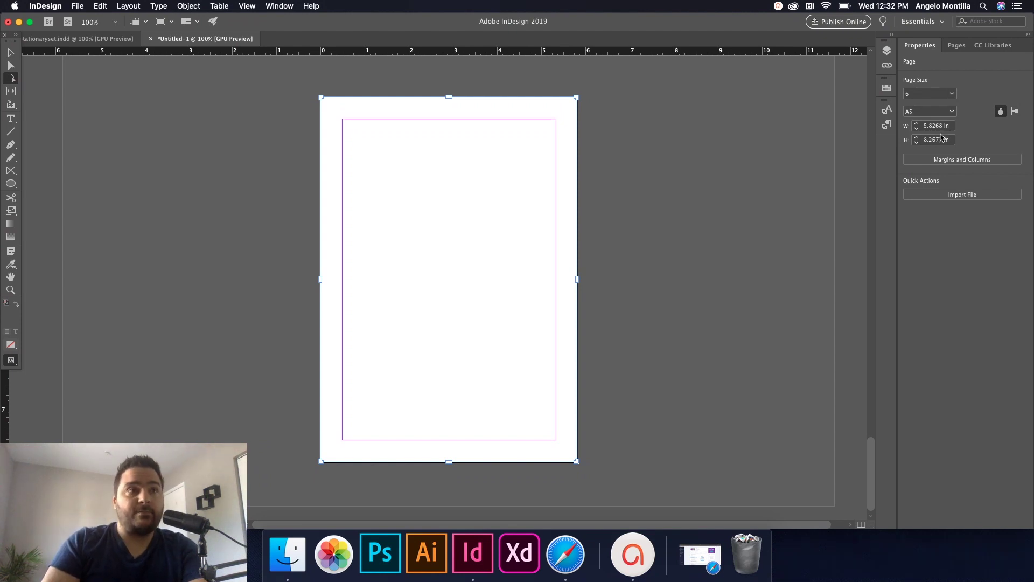
click(929, 111)
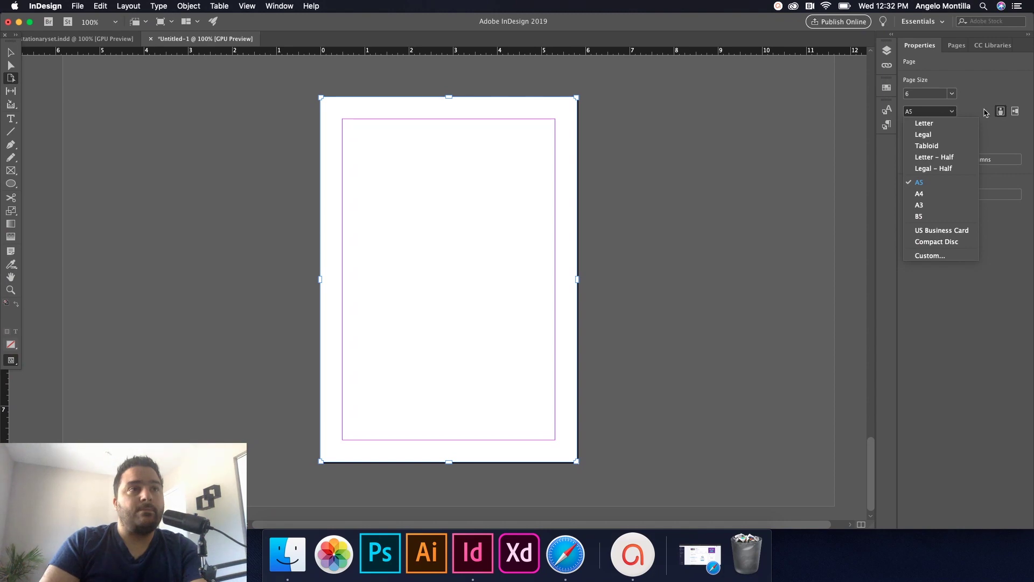
click(952, 112)
click(928, 123)
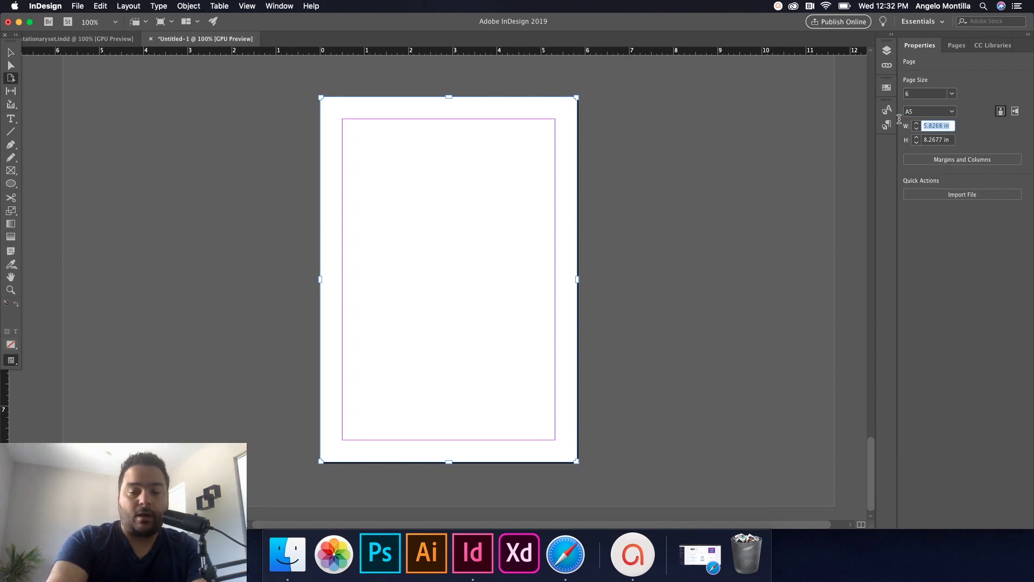
text(9.5)
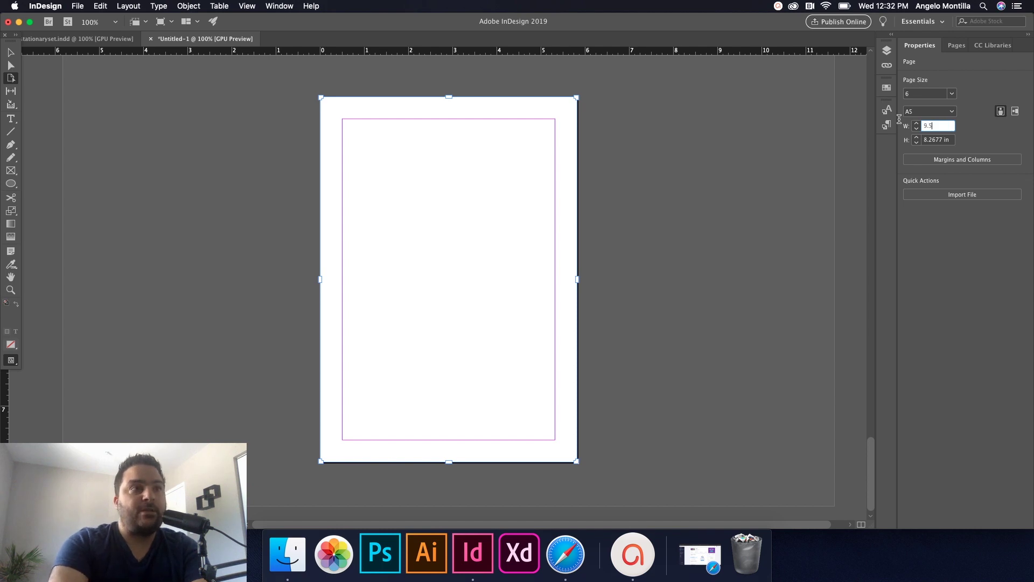
key(Tab)
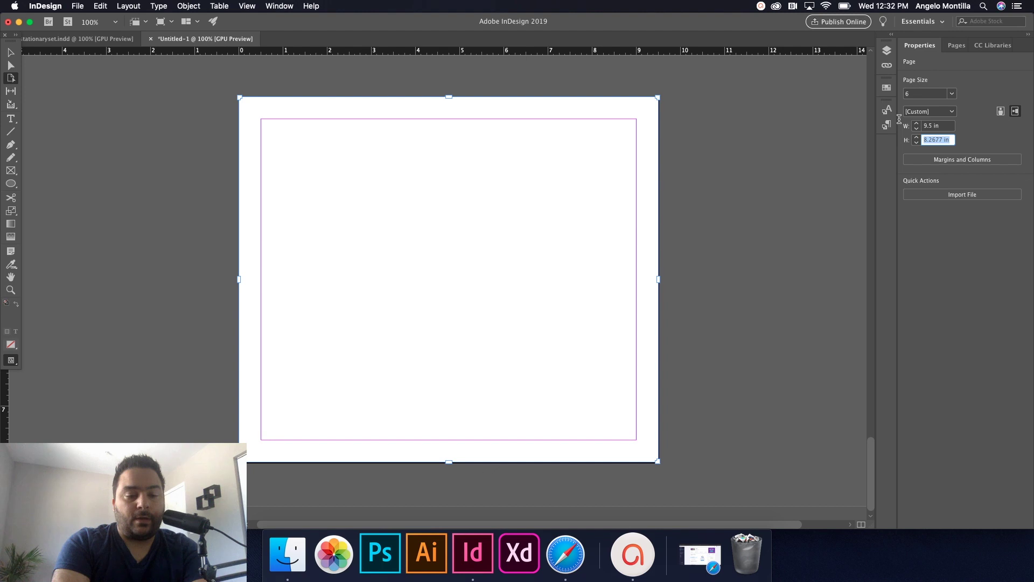
text(4.12)
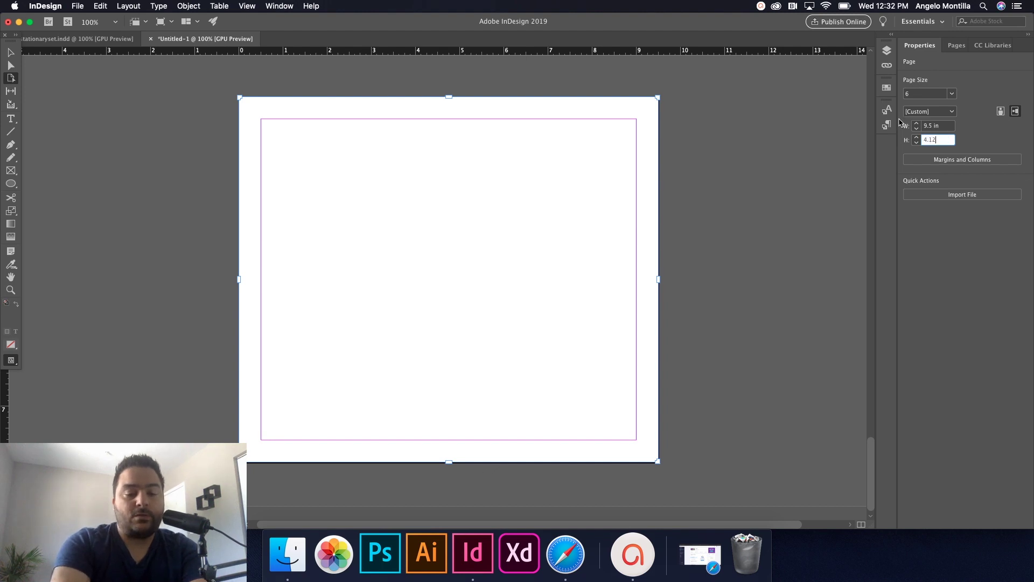
text(5)
key(Tab)
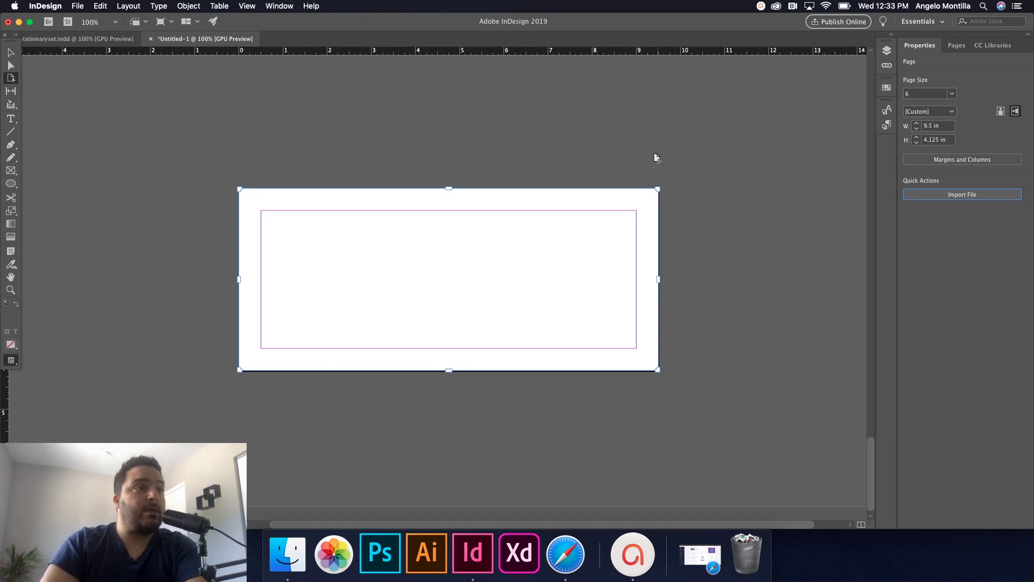
Set all four margins of page 6 to 0.375 in and return to the Selection tool.
click(938, 160)
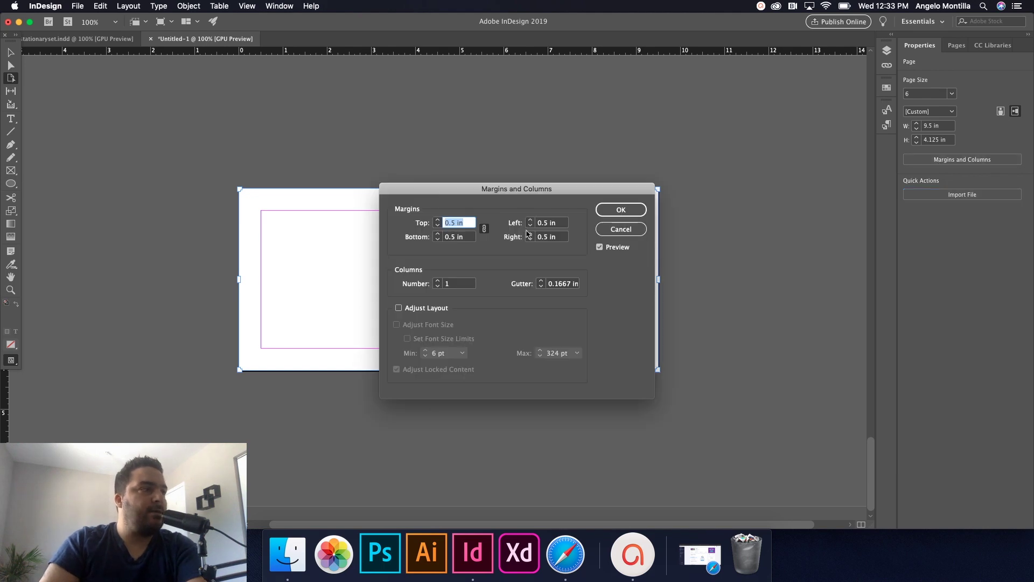
click(437, 226)
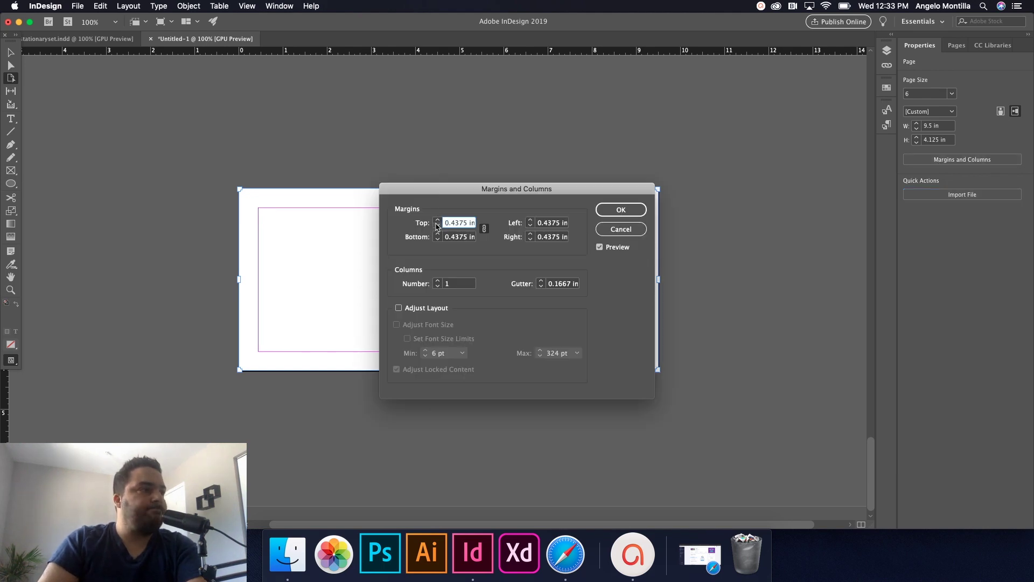
click(436, 226)
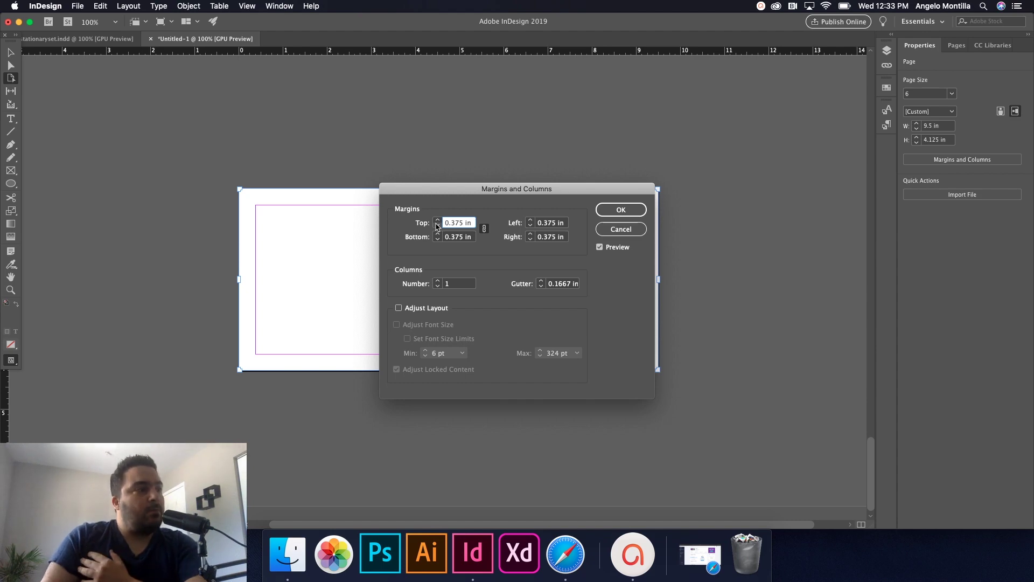
click(635, 211)
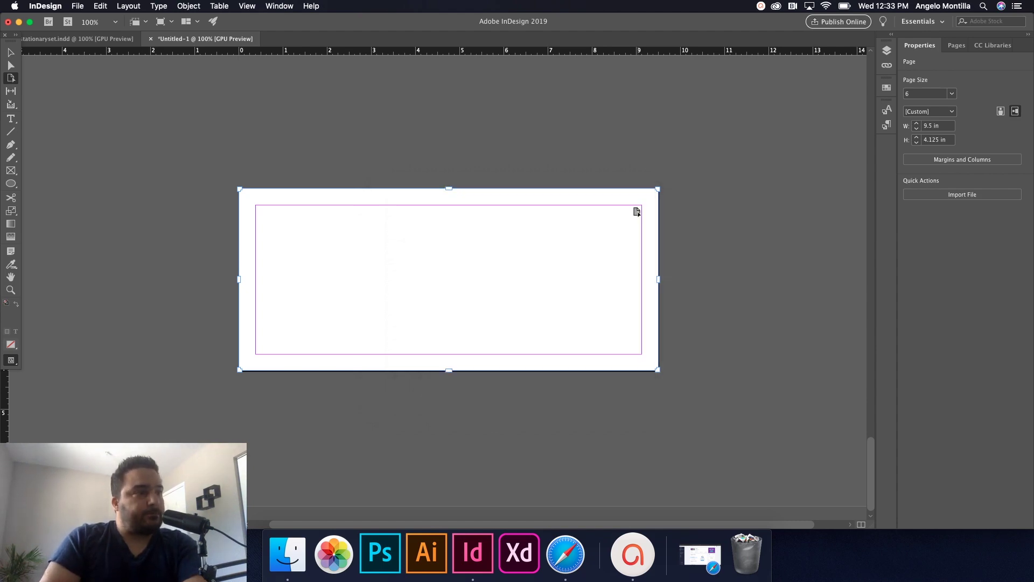
click(10, 52)
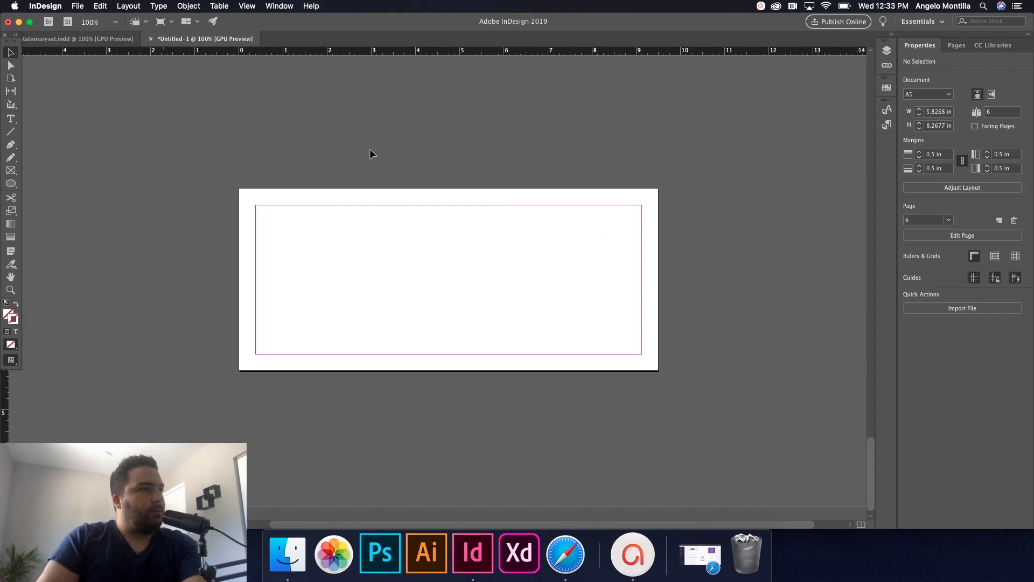
Go to page 1 and examine the cover page of the finished stationery set document for reference.
click(954, 45)
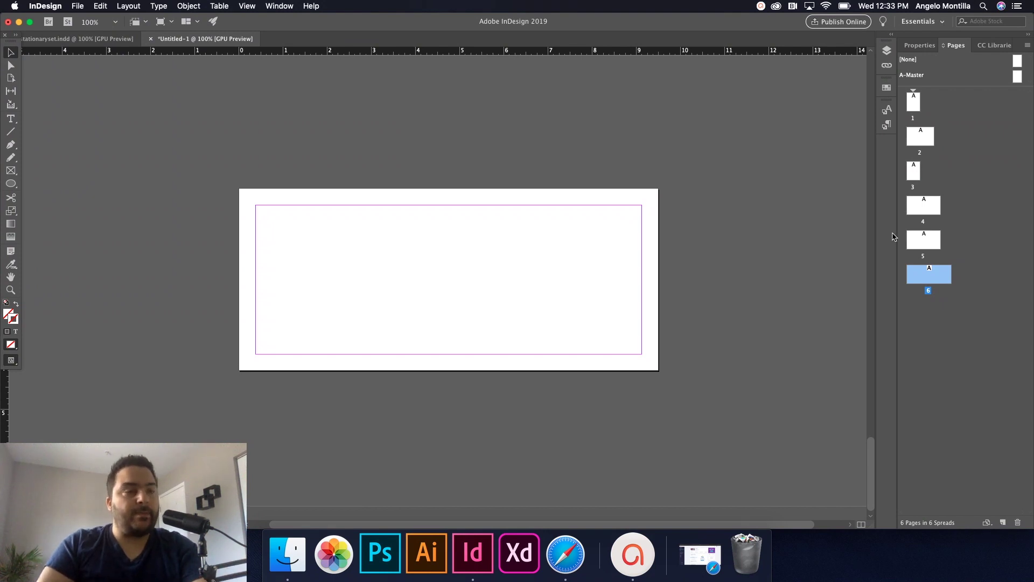
double_click(913, 103)
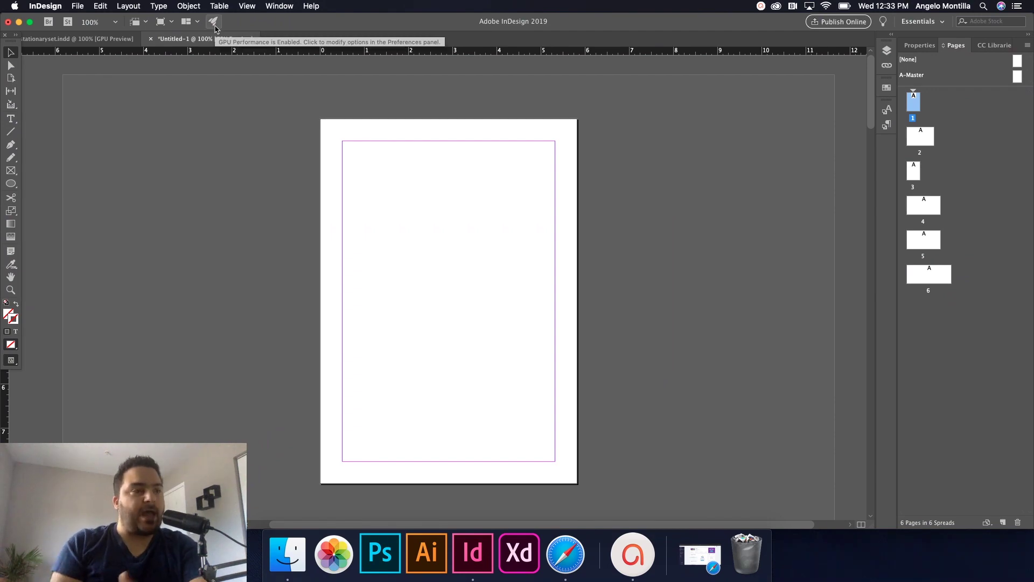
click(107, 39)
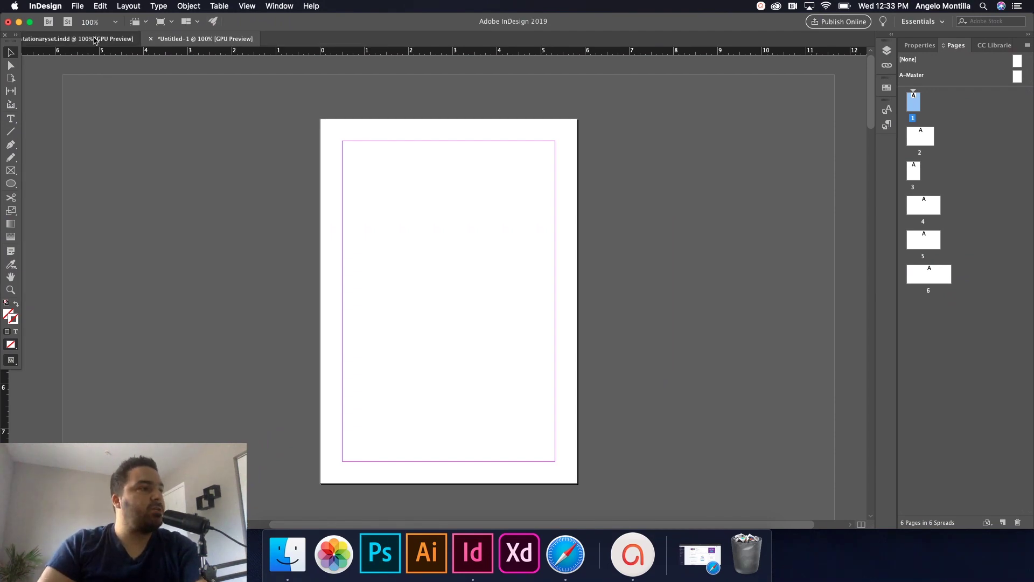
scroll(445, 179, up, 10)
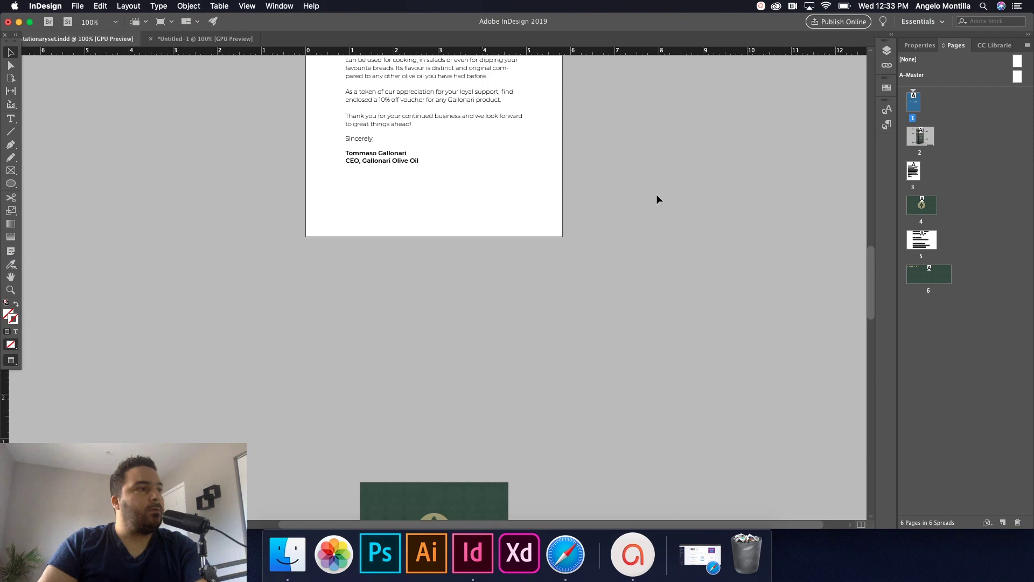
drag(867, 260, 872, 76)
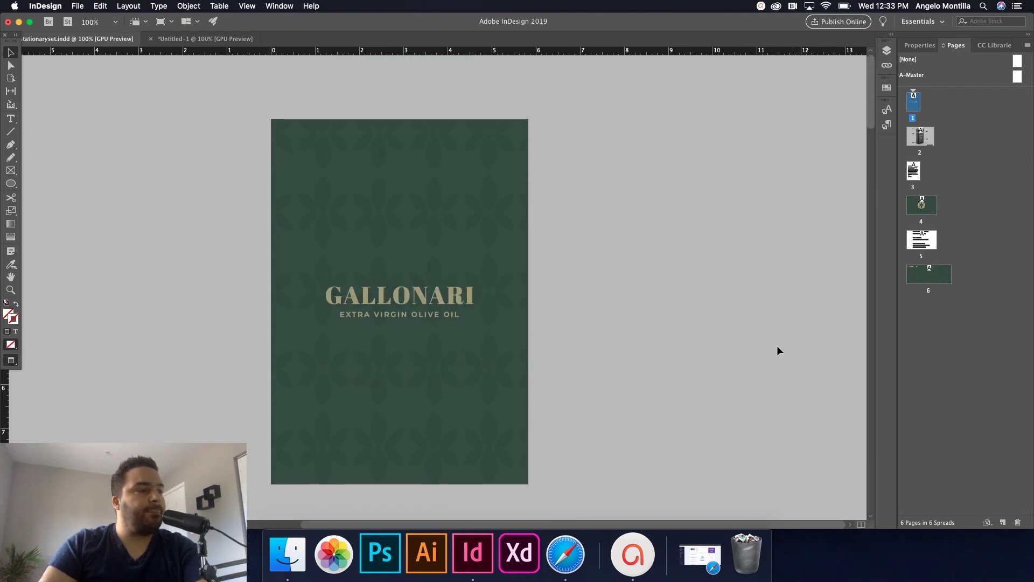
click(207, 40)
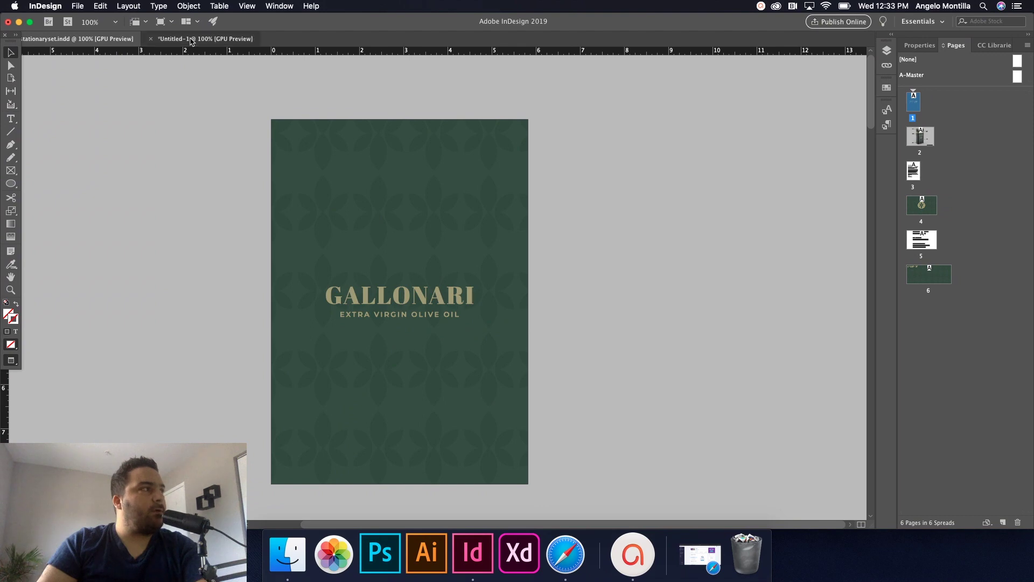
Add five new layers above Layer 1, with the CC library assets displayed and the Rectangle Frame tool active.
click(996, 45)
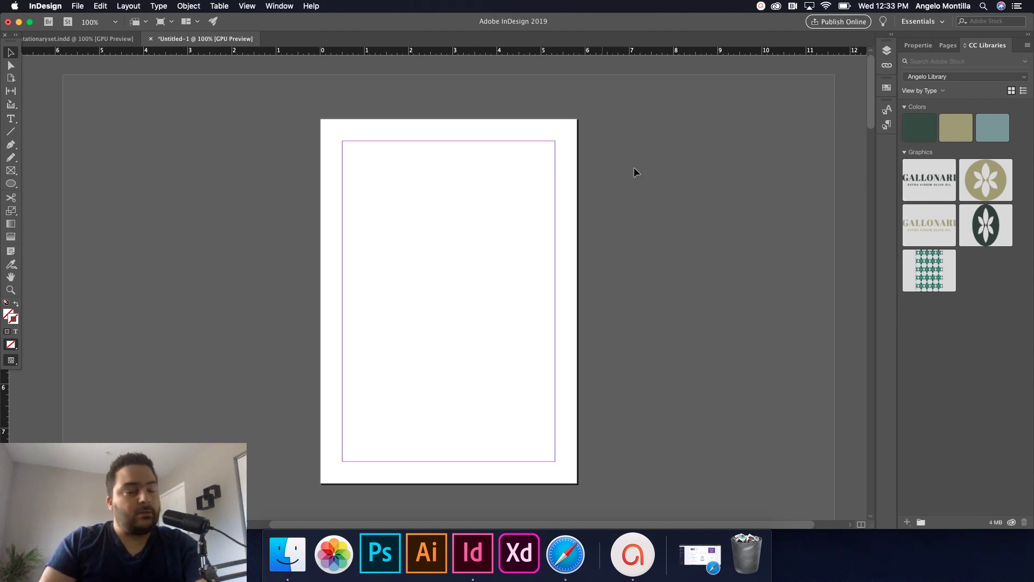
click(11, 170)
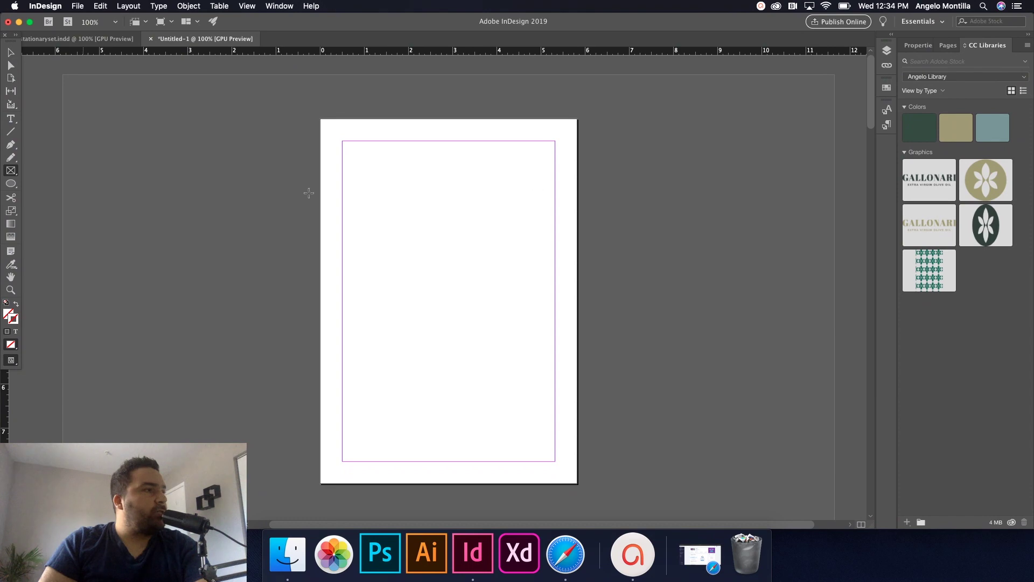
click(887, 53)
click(844, 178)
click(843, 179)
click(844, 179)
click(844, 179)
click(844, 179)
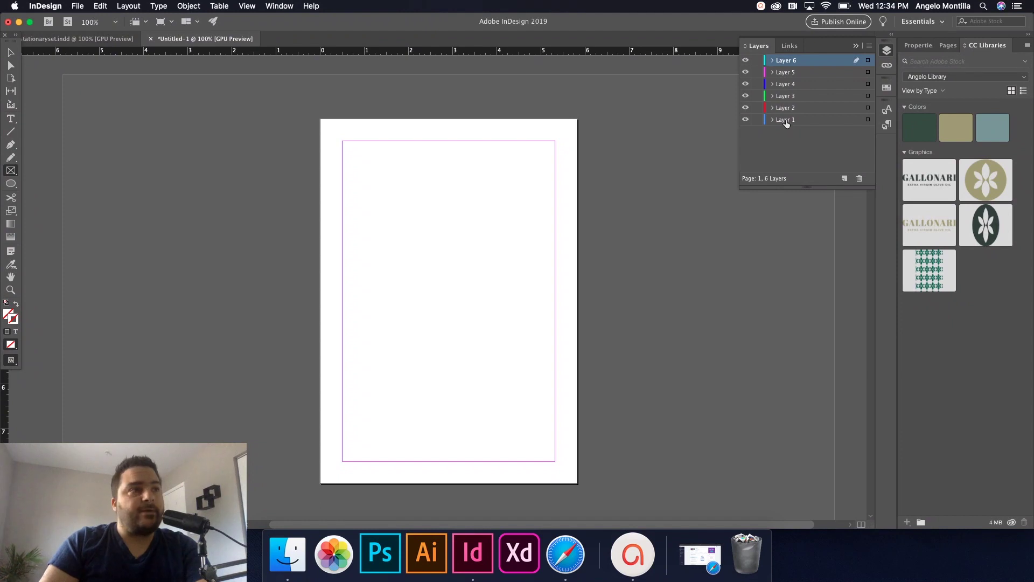
Rename Layer 1 as A5 Postcard.
double_click(787, 121)
text(Envel)
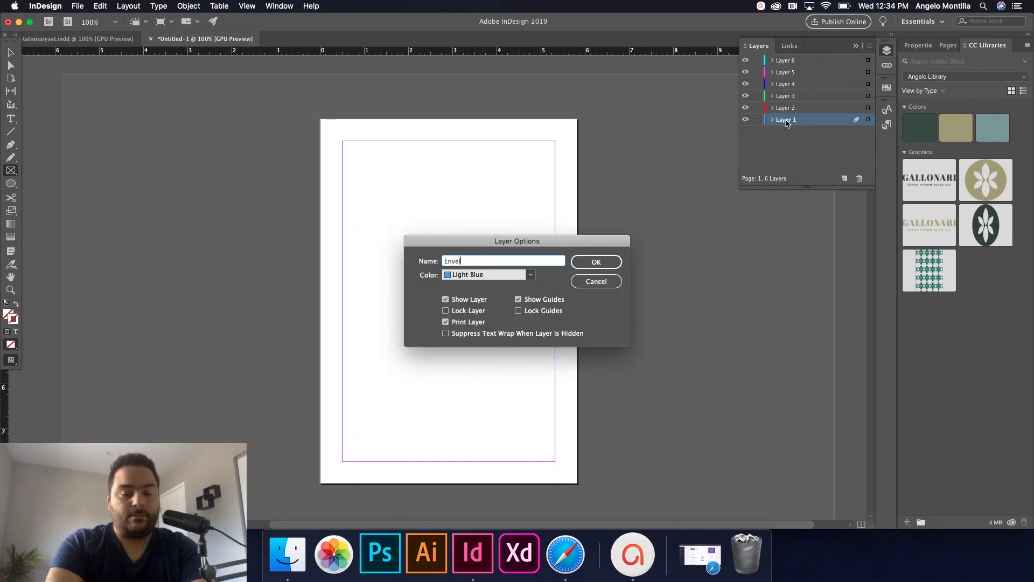
key(BackSpace)
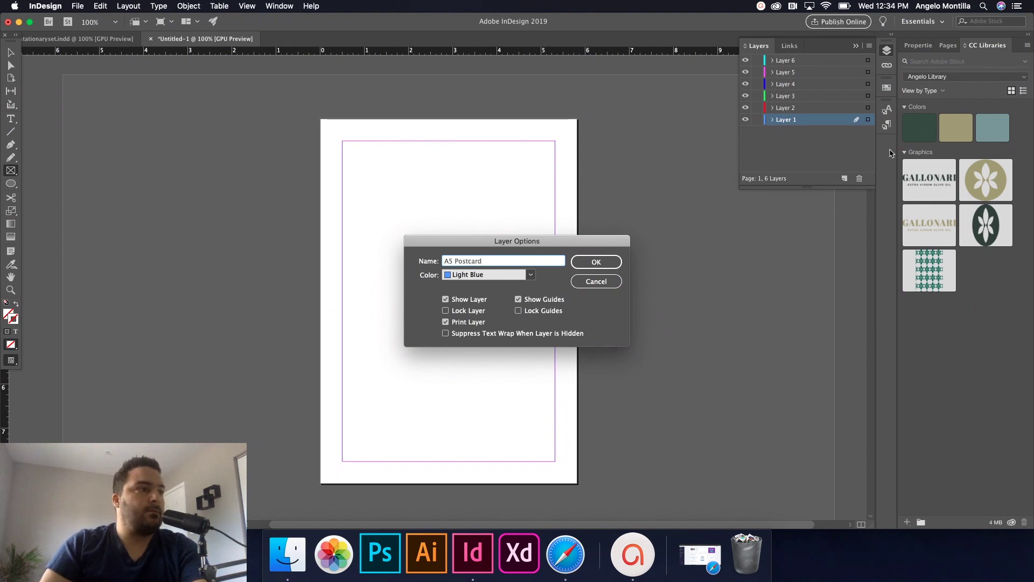
click(596, 262)
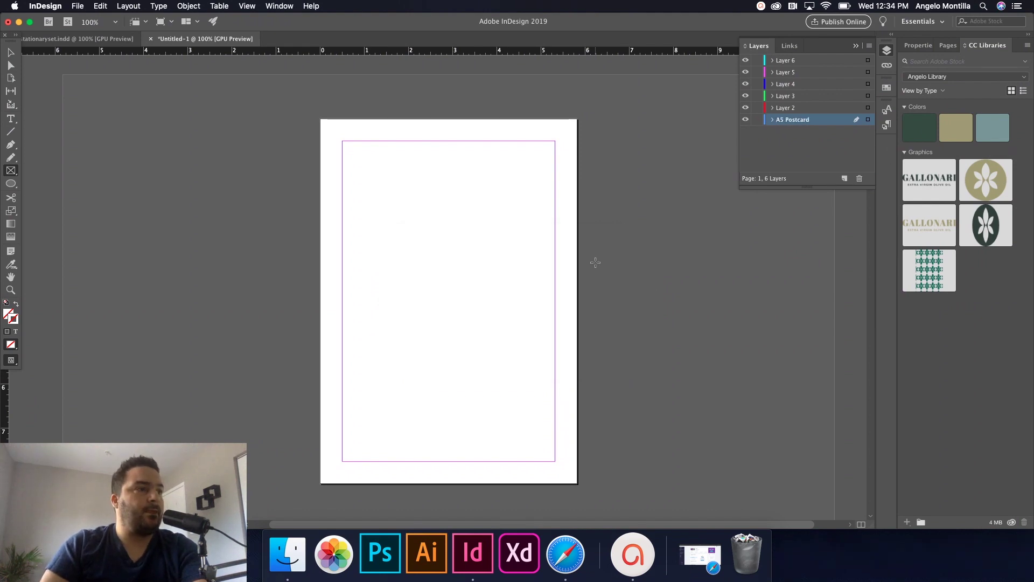
Rename Layer 2 as A5 Postcard 2.
double_click(785, 109)
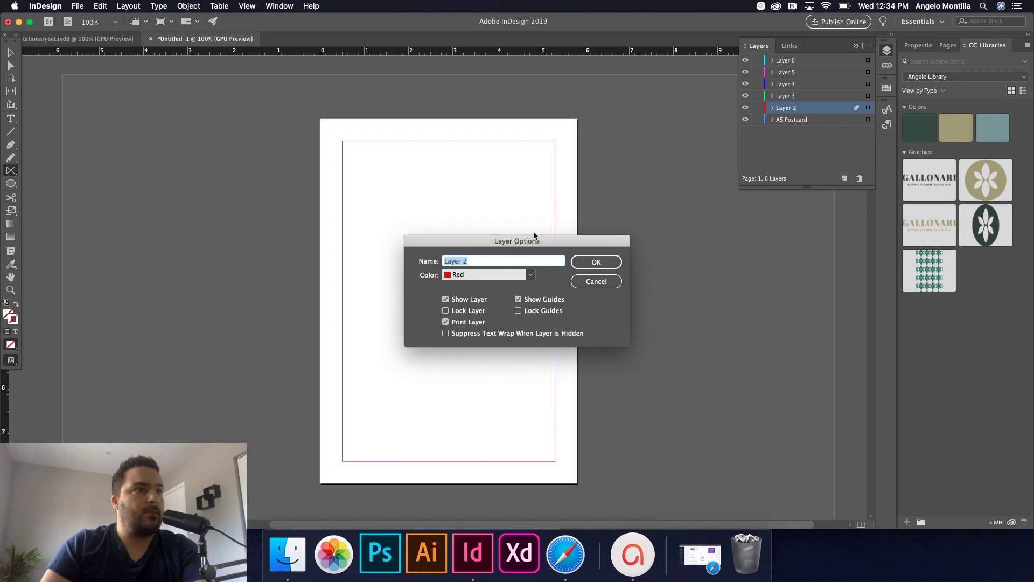
text(A5 Postcard)
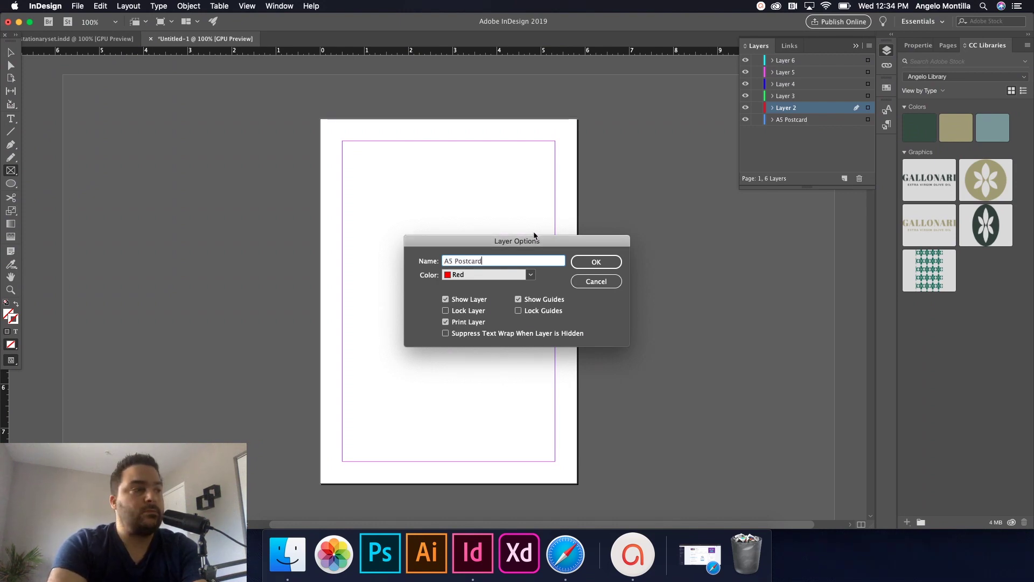
text( 2)
click(591, 261)
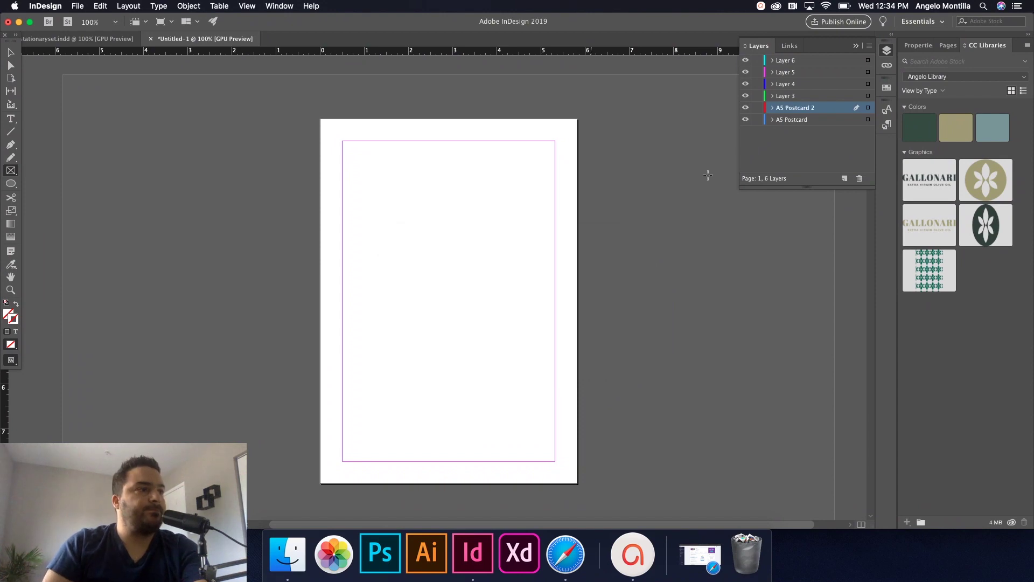
Rename Layer 3 as A5 Postcard 3.
double_click(782, 96)
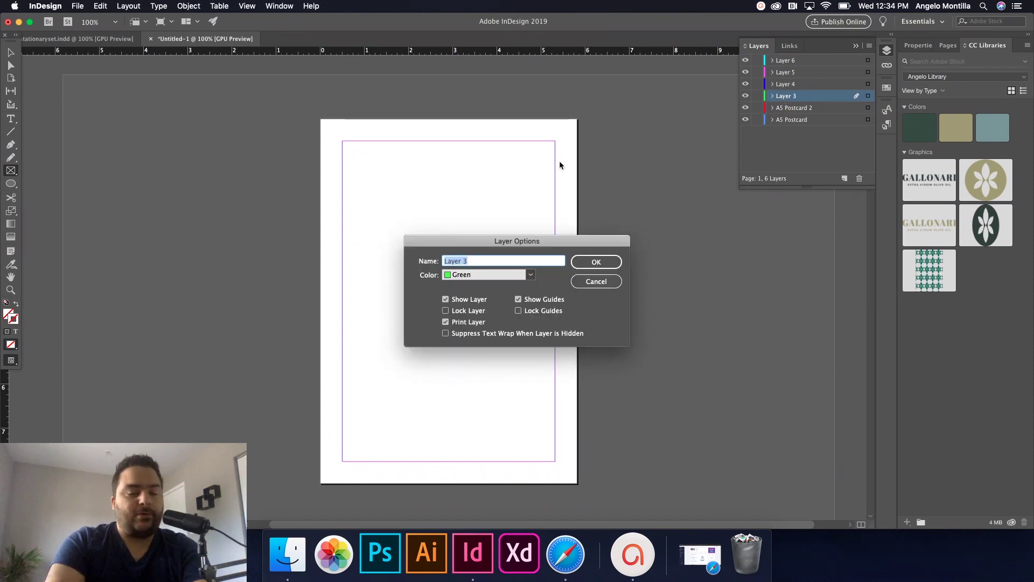
text(A5)
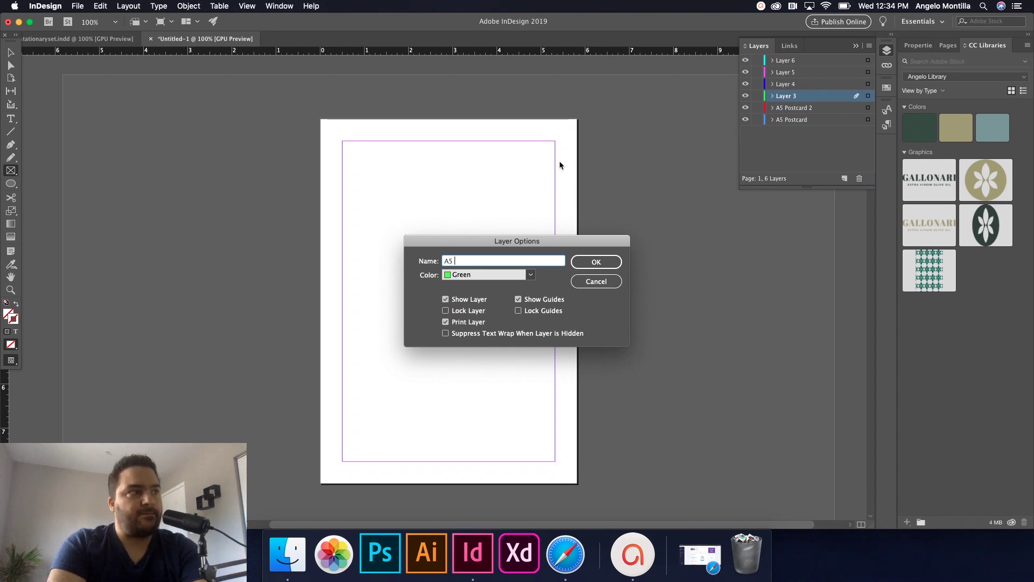
text(Postcard 3)
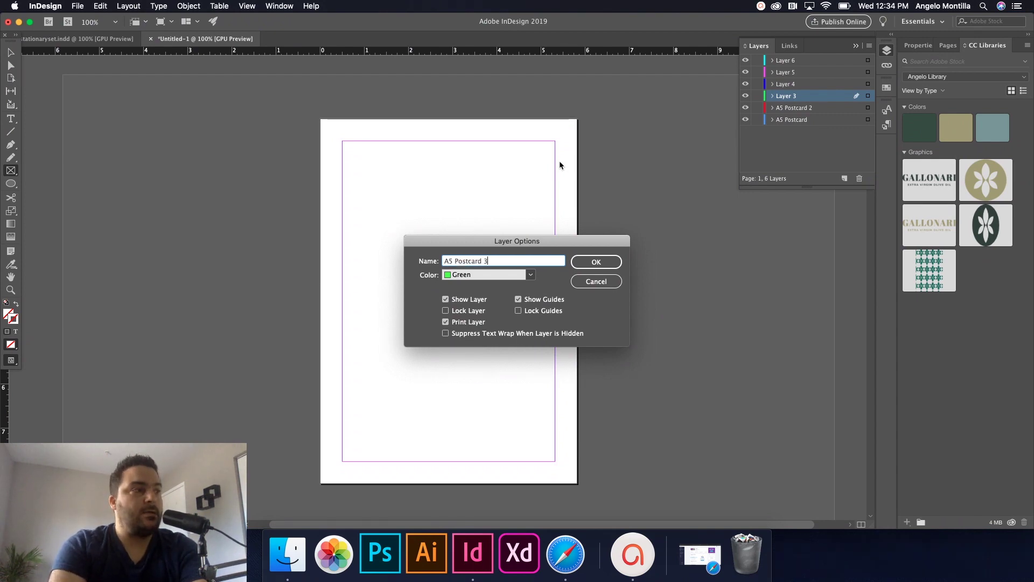
click(594, 260)
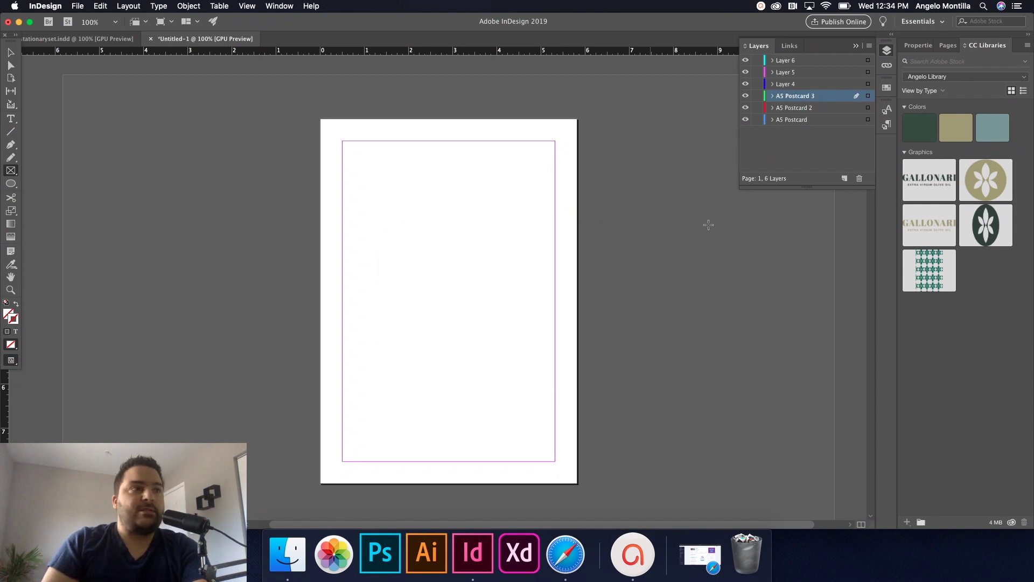
Rename Layer 4 as Business Card 1.
double_click(785, 85)
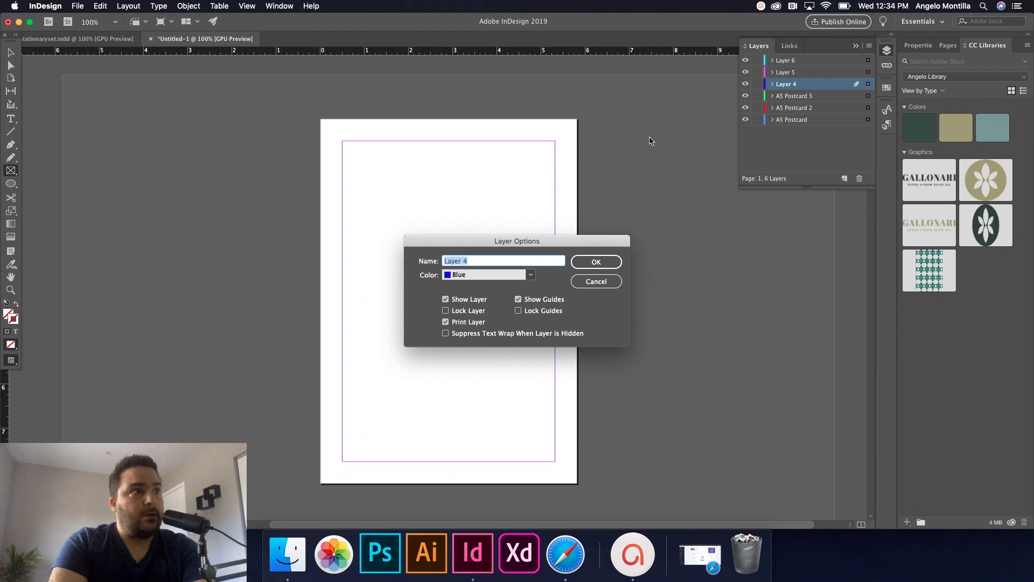
text(Bs)
text(siness Card)
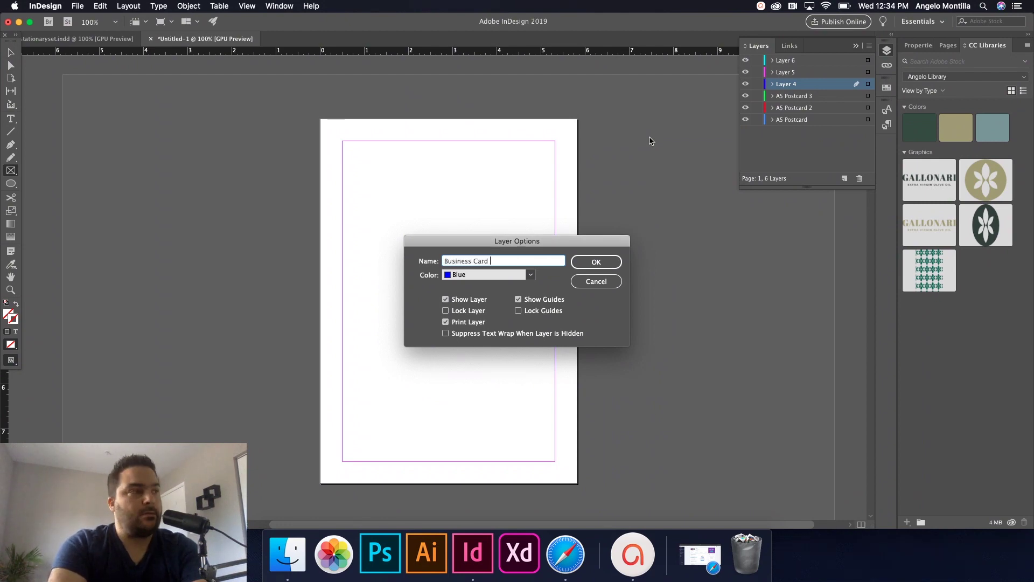
text( 1)
key(Return)
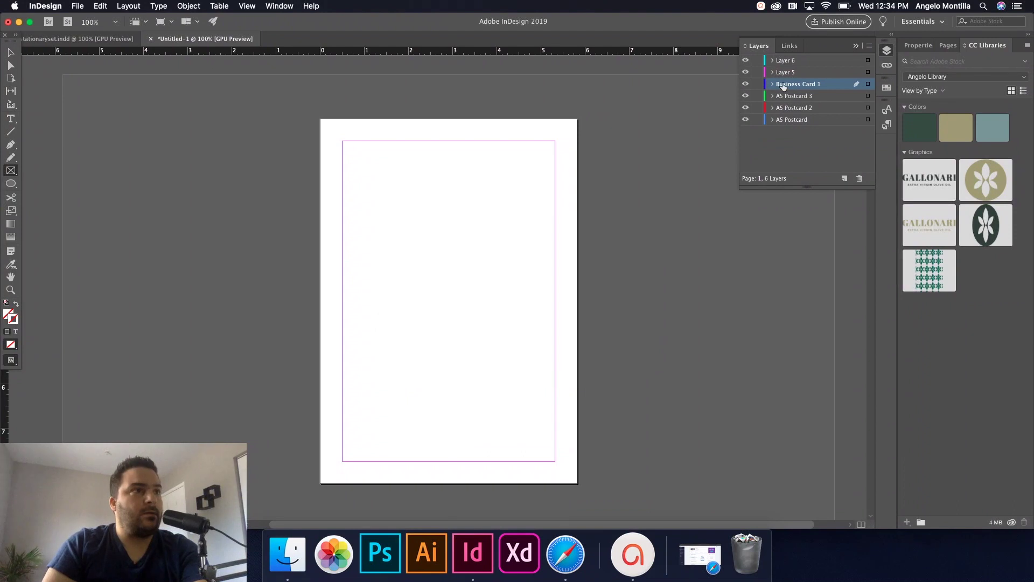
Rename Layer 5 as Business Card 2.
double_click(784, 72)
text(Business )
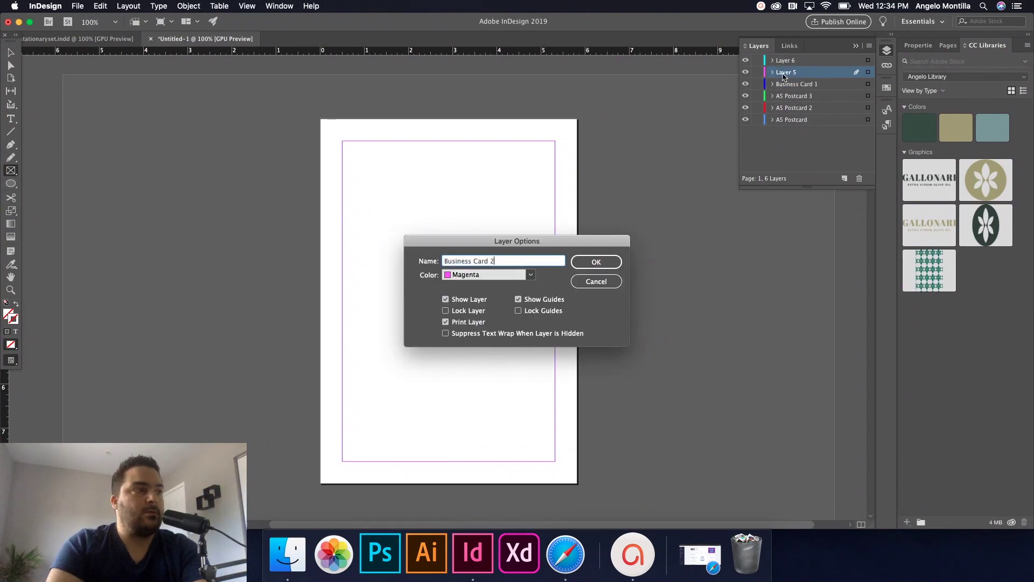
text(Card 2)
click(592, 263)
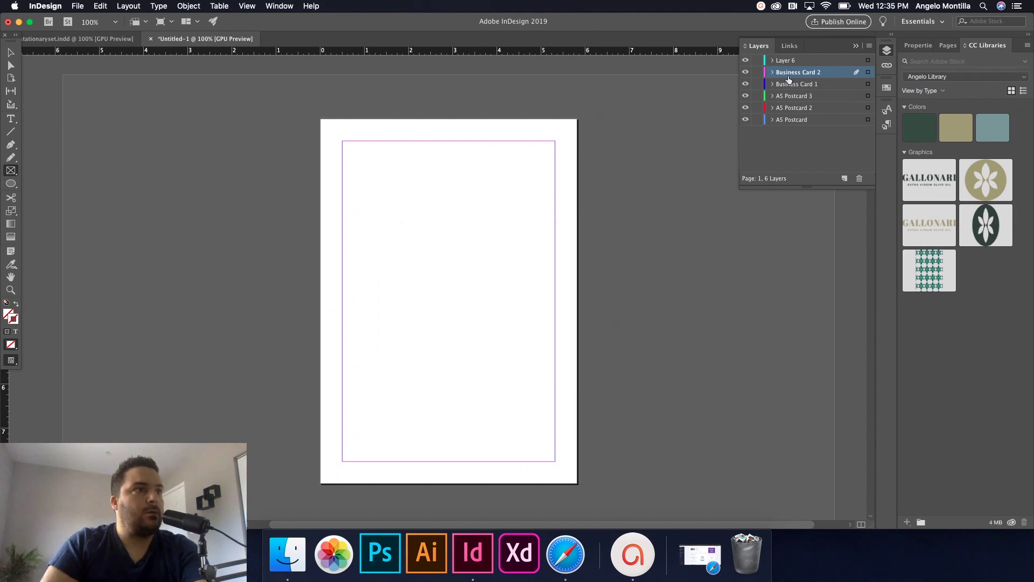
Rename Layer 6 as Envelope.
click(790, 60)
double_click(791, 60)
text(EEnvelope)
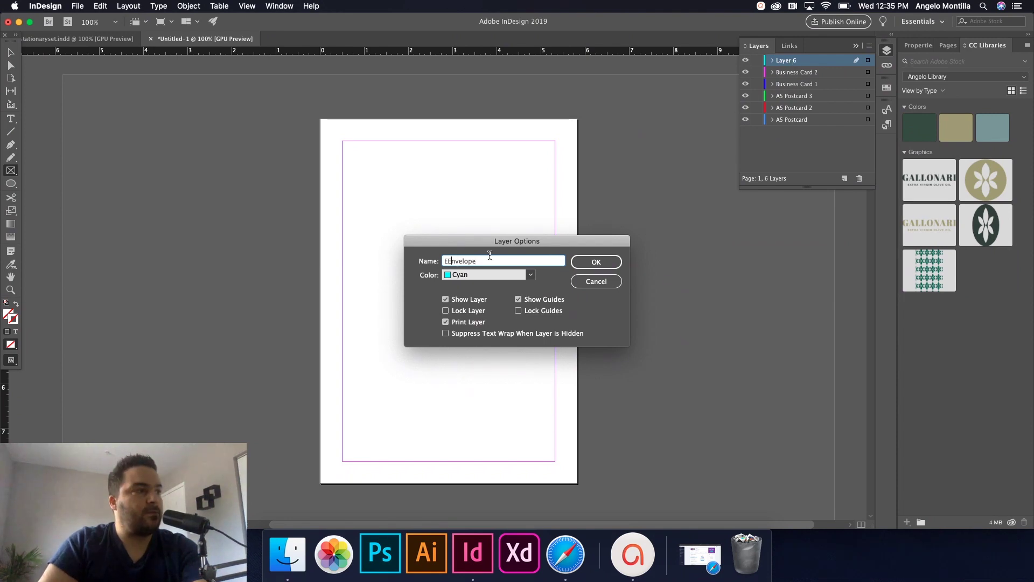
key(super+Left)
key(Right)
key(BackSpace)
click(596, 262)
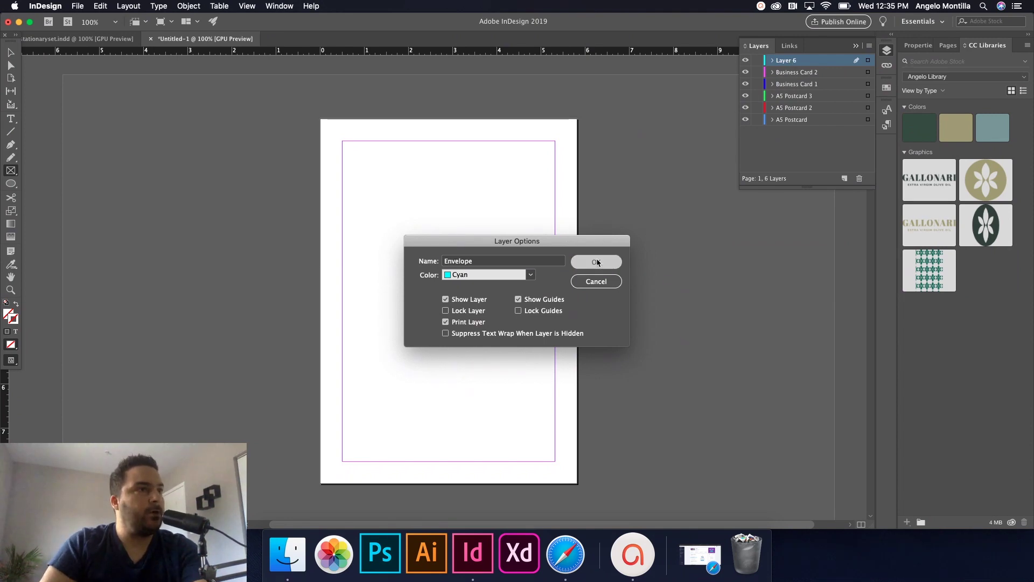
Draw a rectangle frame covering the whole first page on the A5 Postcard layer, then switch to the Selection tool.
click(797, 119)
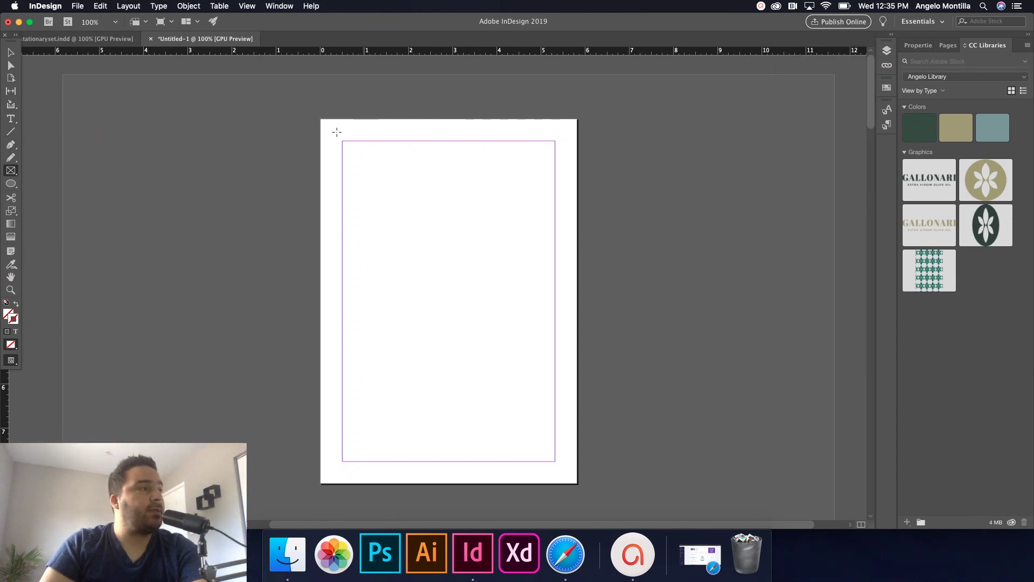
drag(320, 122, 577, 483)
key(v)
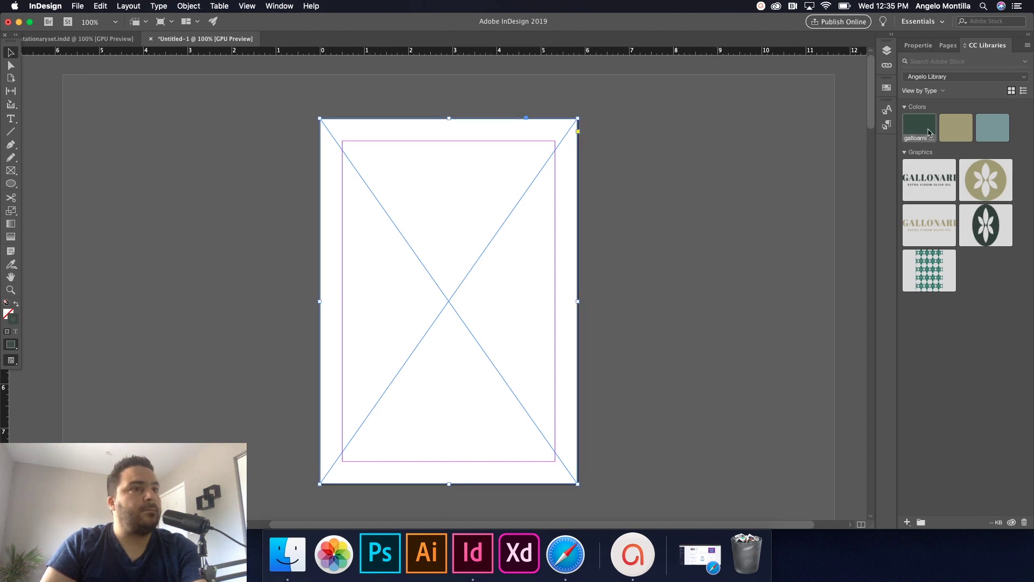
Fill the page-sized frame with the dark green library color and check the page in preview mode.
click(919, 47)
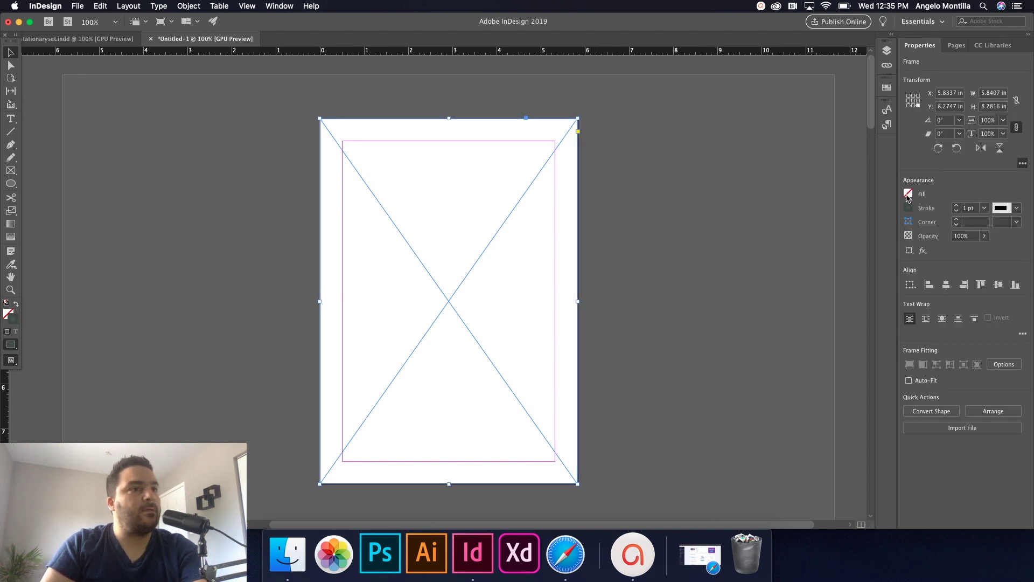
click(908, 194)
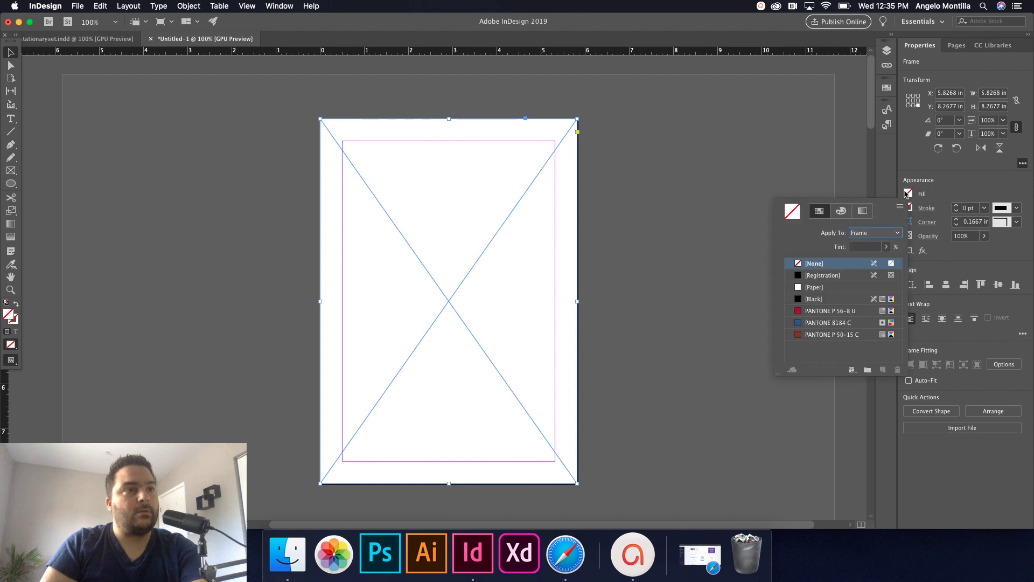
click(990, 45)
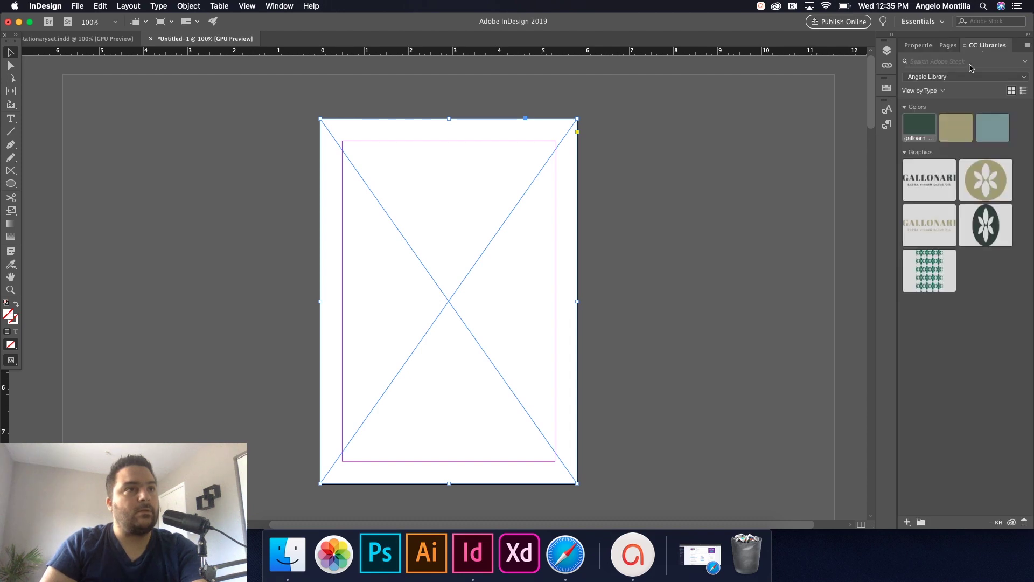
click(919, 127)
click(673, 199)
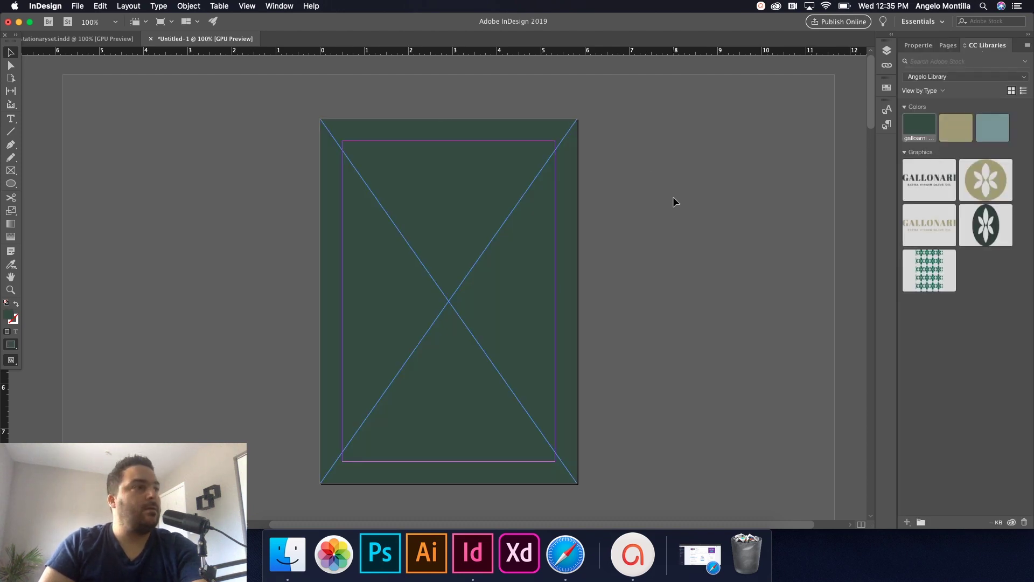
key(w)
key(w)
key(w)
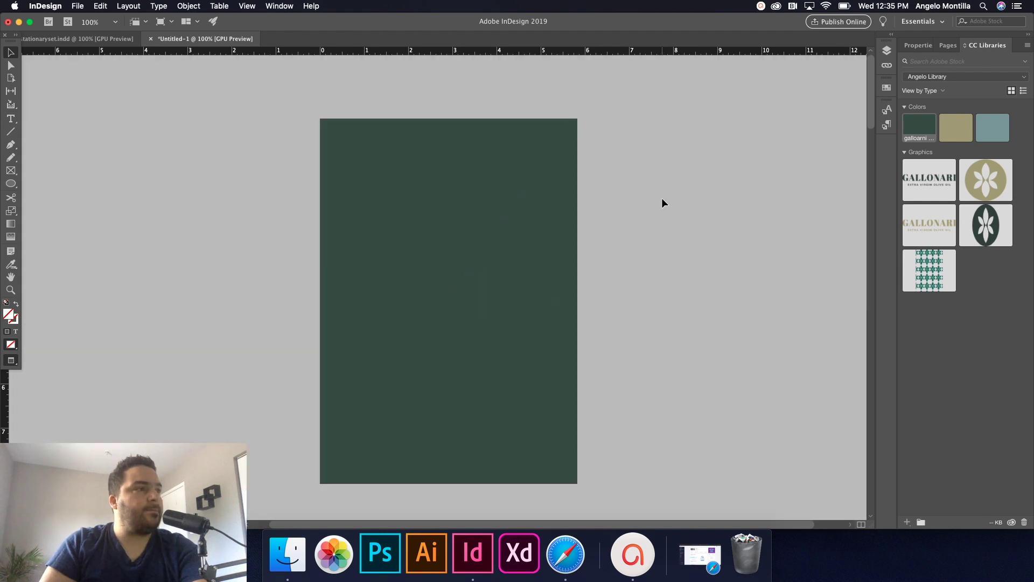
key(w)
Place the green floral pattern graphic from the CC library into the dark green frame and select its content.
click(936, 274)
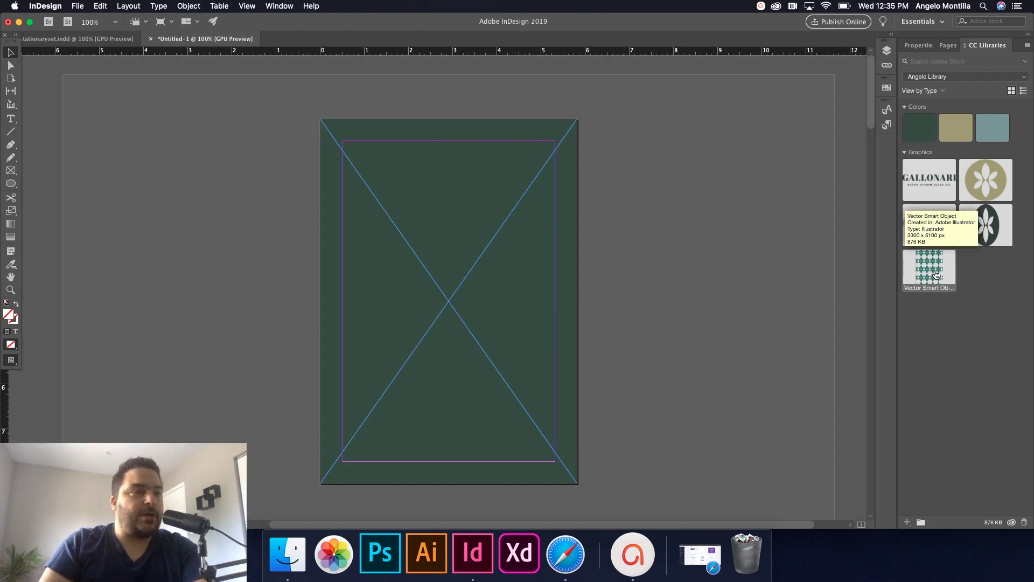
drag(931, 269, 439, 224)
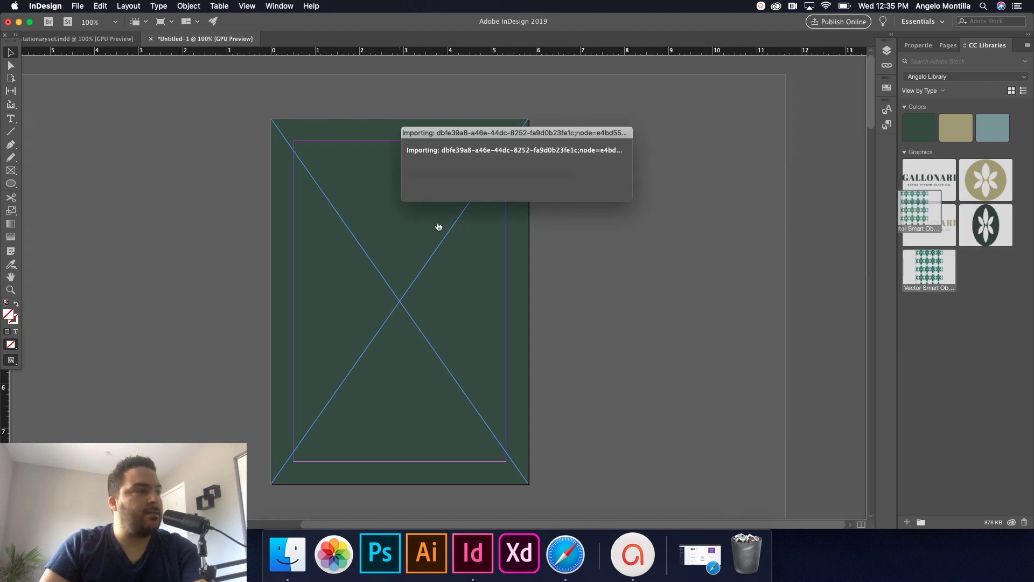
click(405, 216)
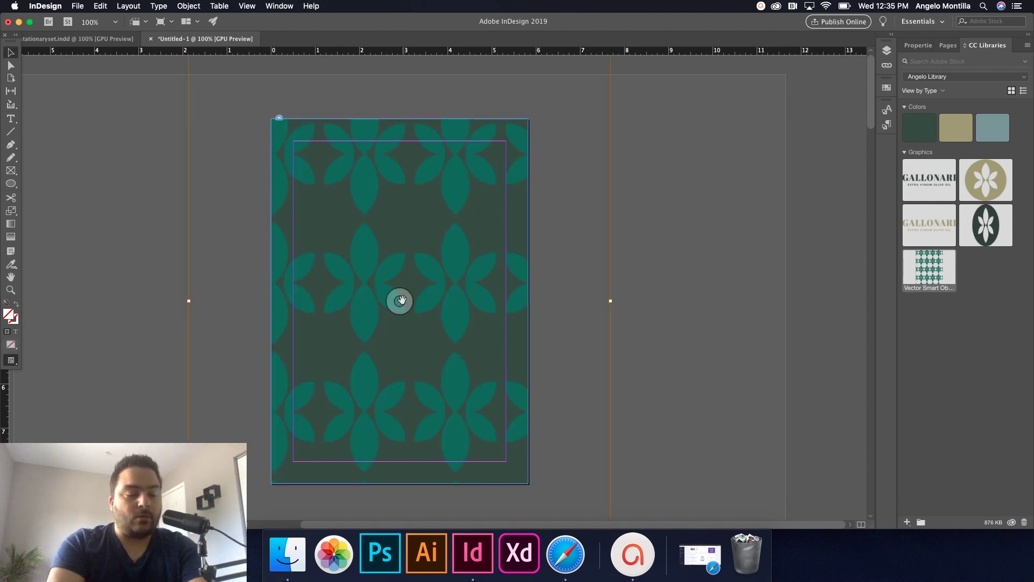
Fit the pattern proportionally so it fills the frame, then show the page in preview mode.
right_click(485, 228)
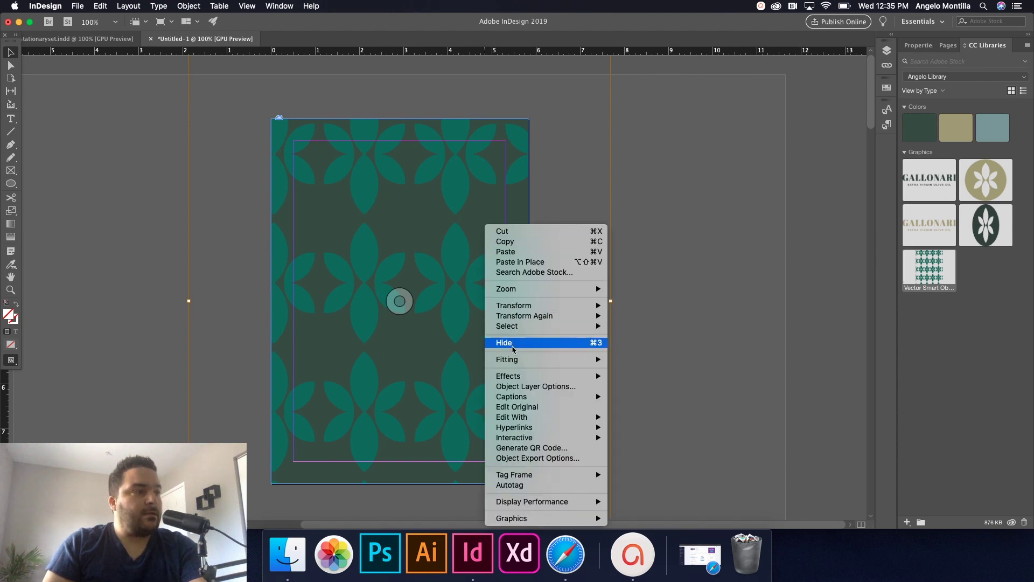
mouse_move(513, 360)
click(625, 360)
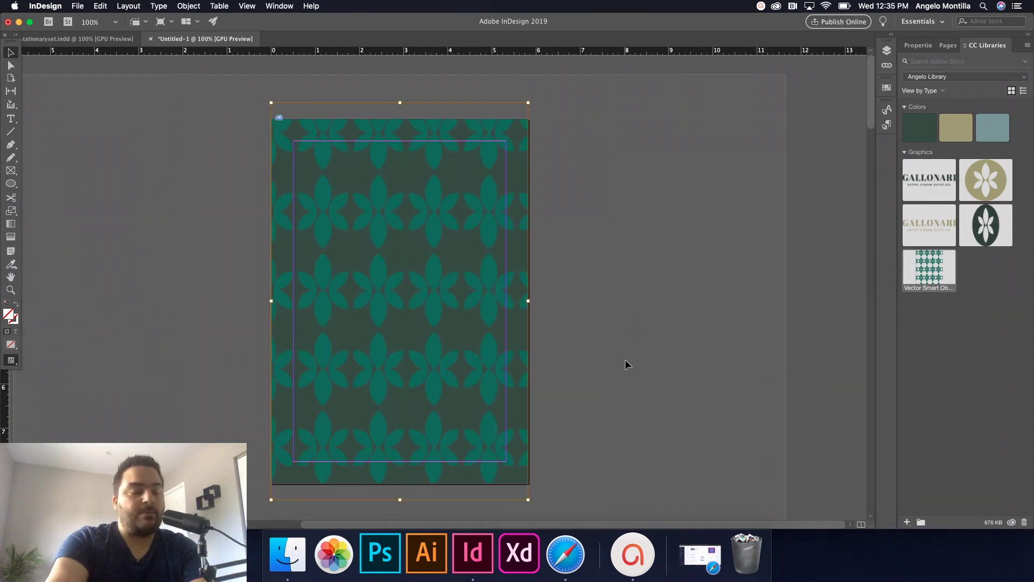
click(603, 328)
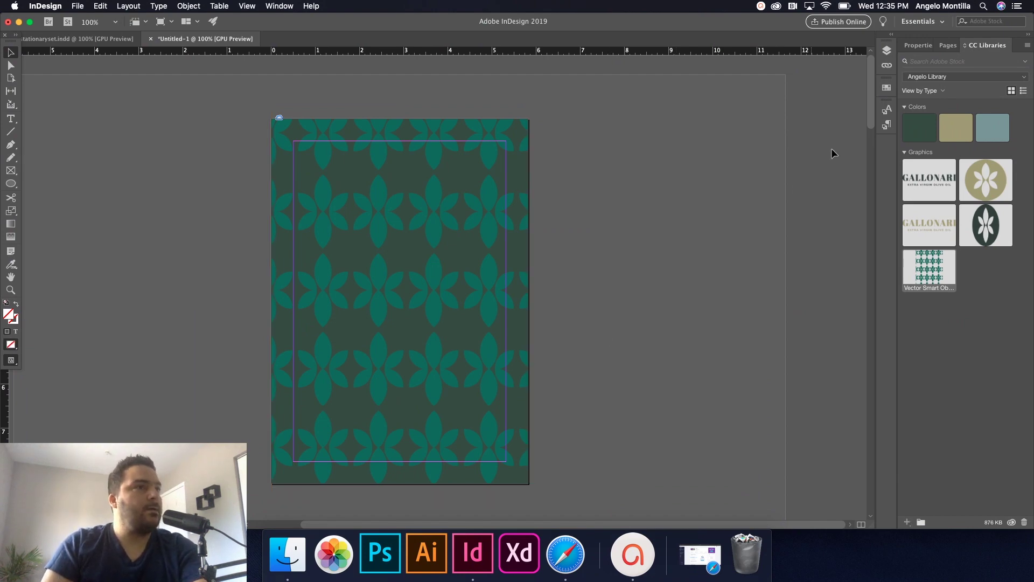
key(w)
Set the pattern graphic's transparency to Multiply blending with 14% opacity.
click(501, 206)
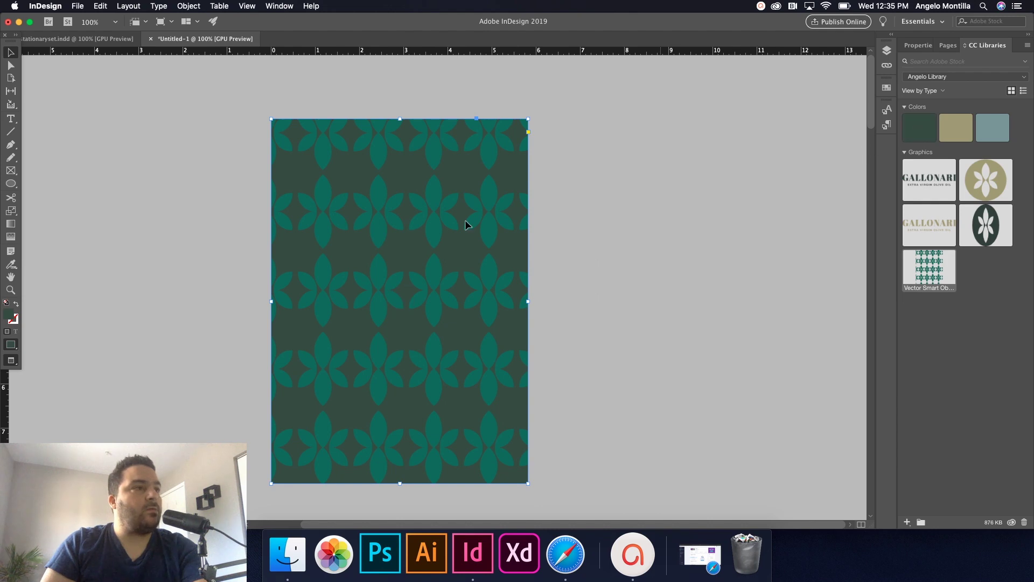
click(399, 300)
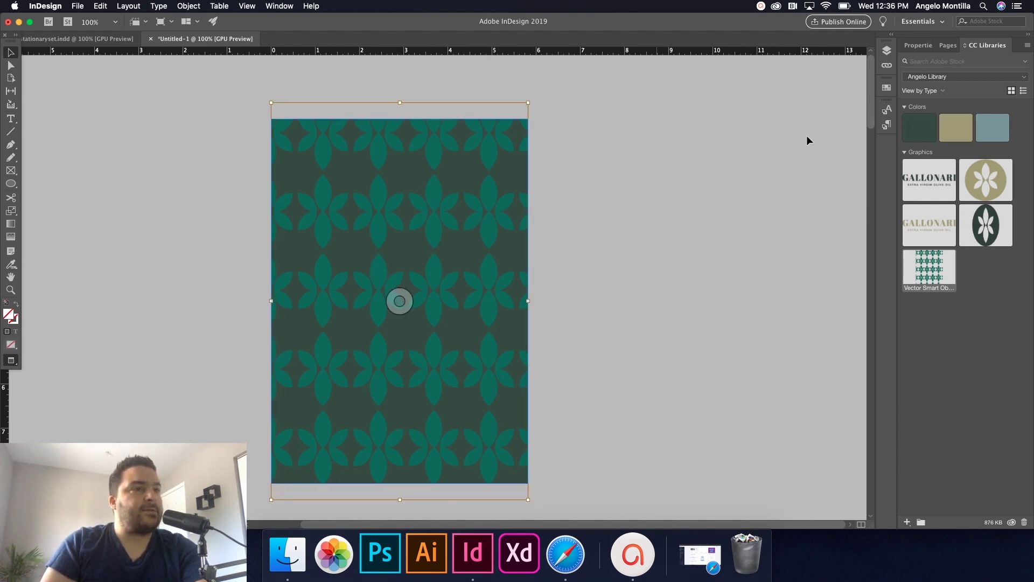
click(918, 46)
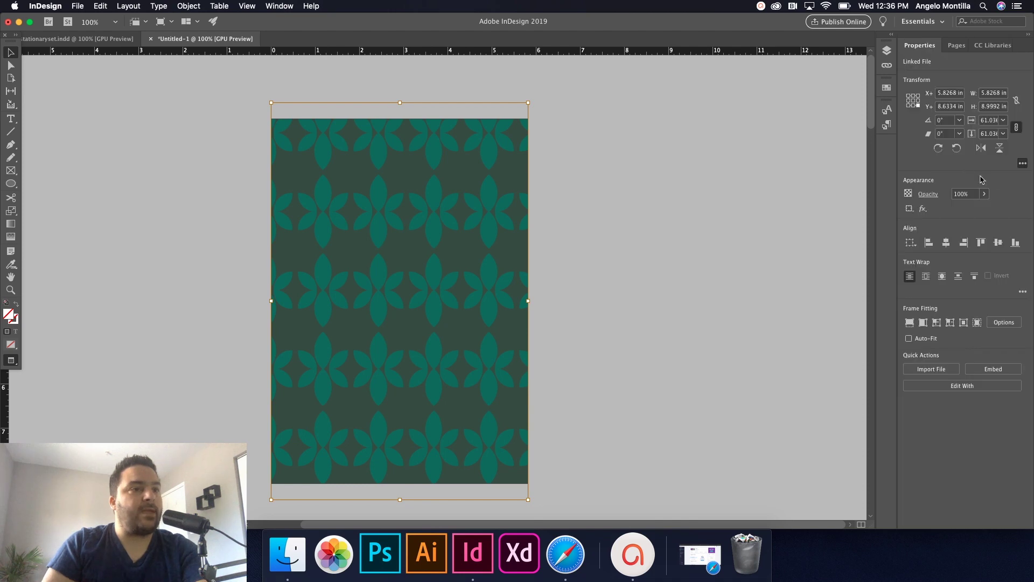
click(924, 210)
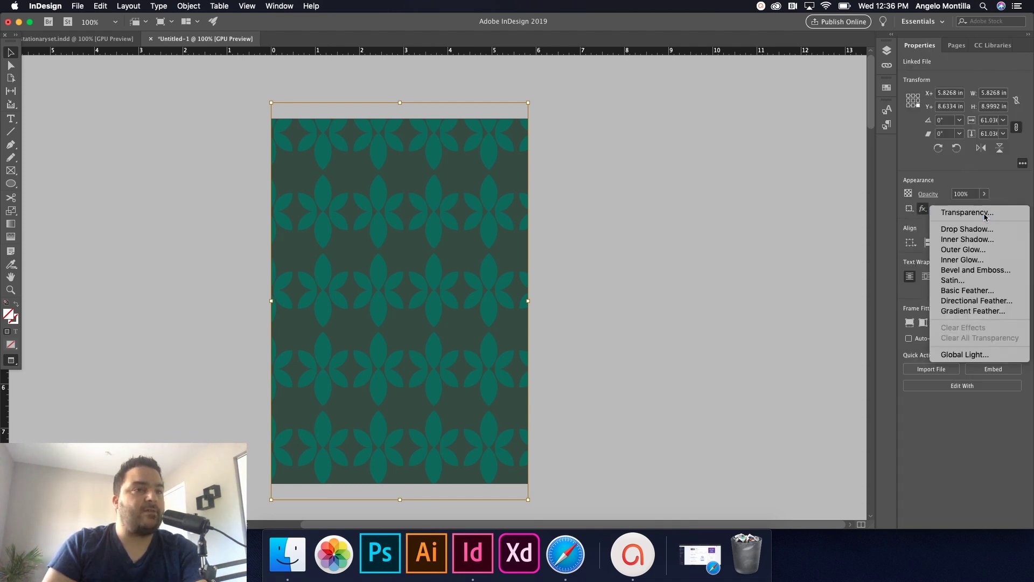
click(967, 213)
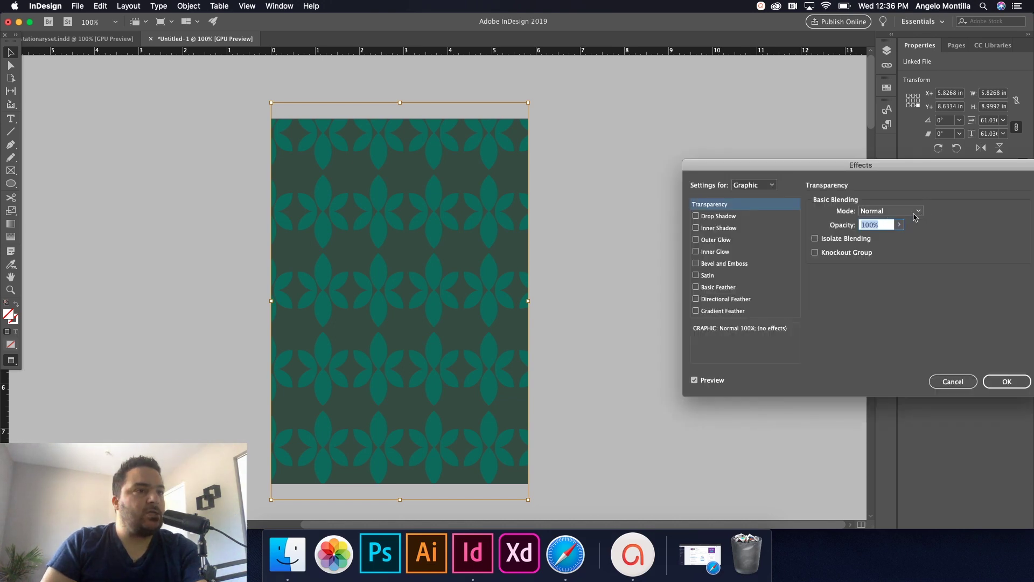
click(914, 215)
click(894, 233)
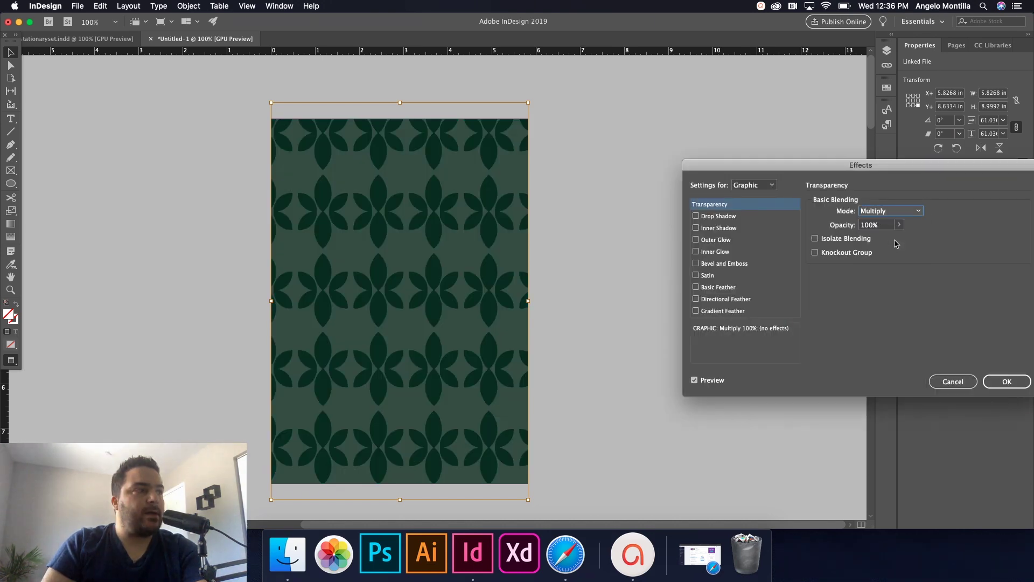
click(899, 225)
drag(899, 238, 854, 241)
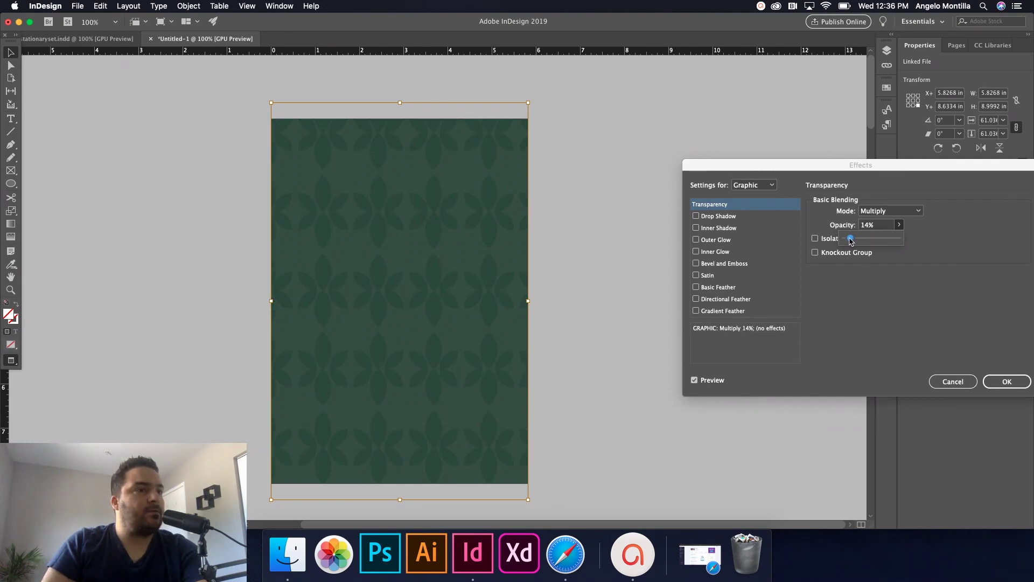
click(994, 382)
click(635, 257)
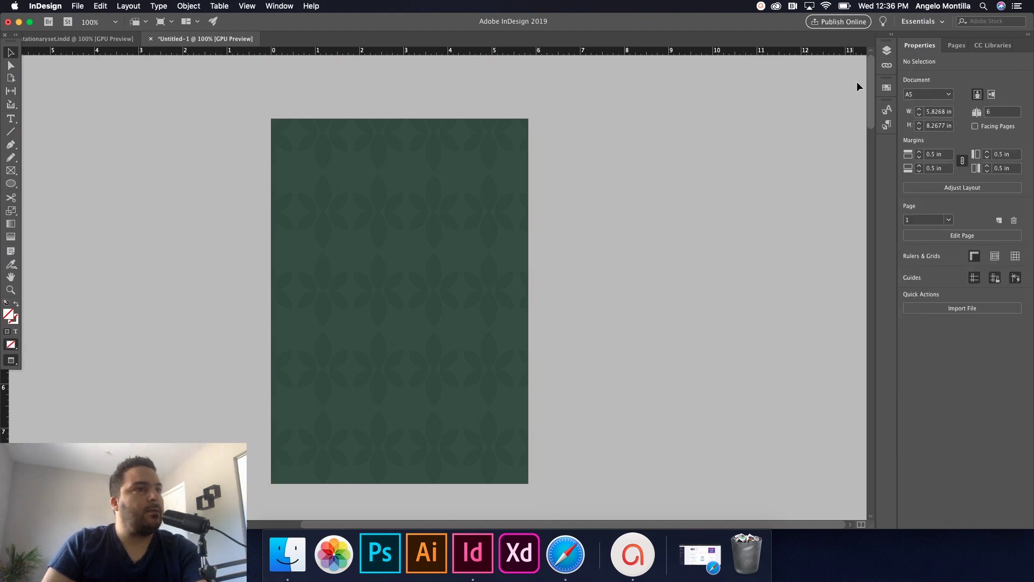
Expand the A5 Postcard layer and lock its pattern frame.
click(886, 51)
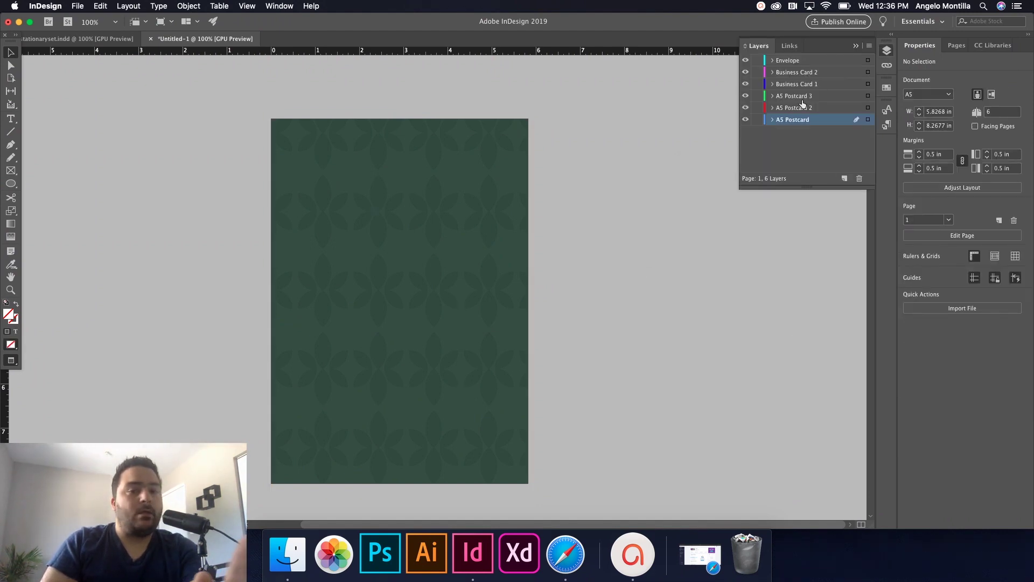
click(772, 119)
click(758, 131)
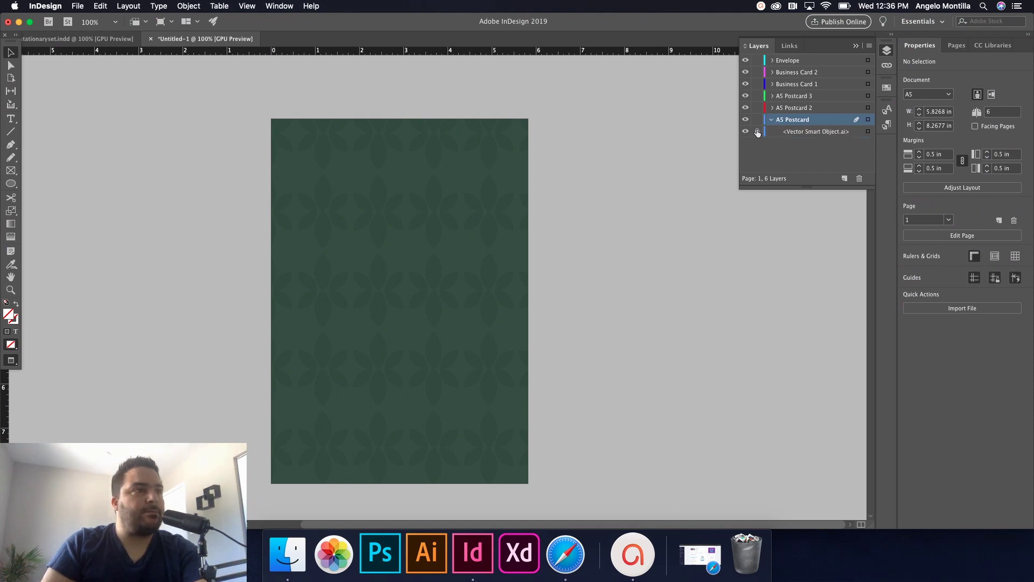
Place the beige GALLONARI logo from the CC library about 3.3 in wide and center it on the postcard.
click(977, 43)
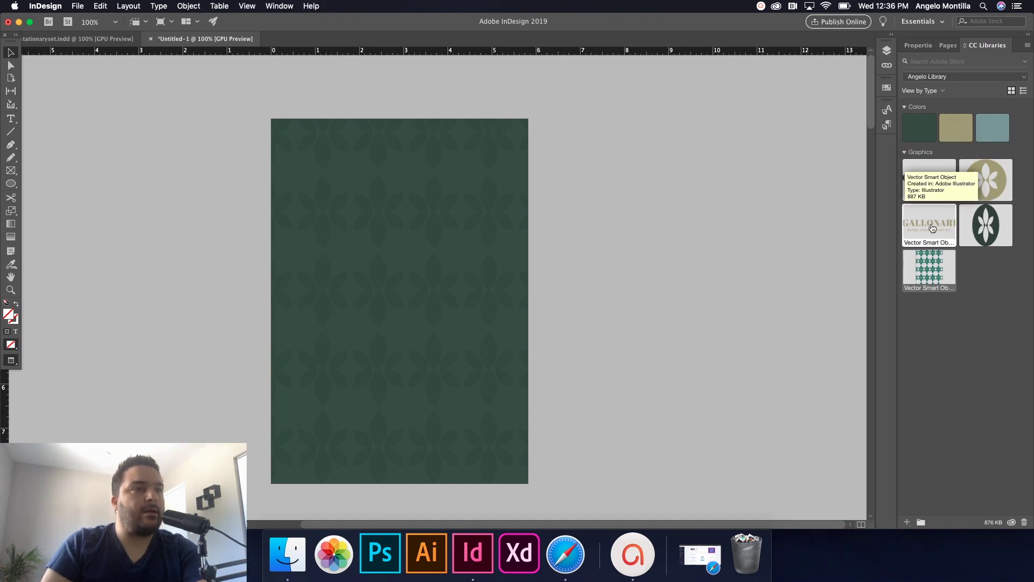
drag(934, 231, 357, 226)
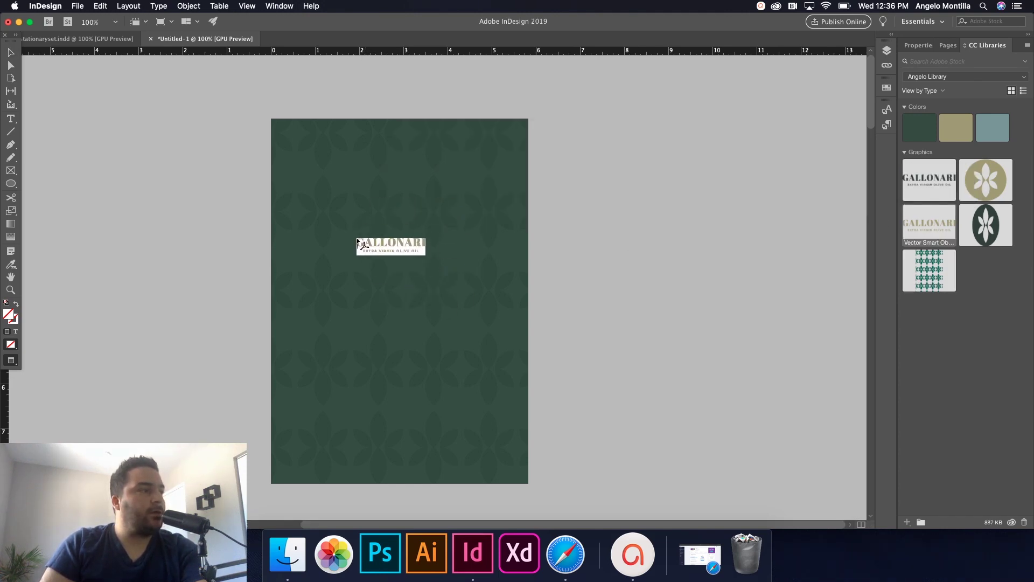
drag(335, 235, 481, 302)
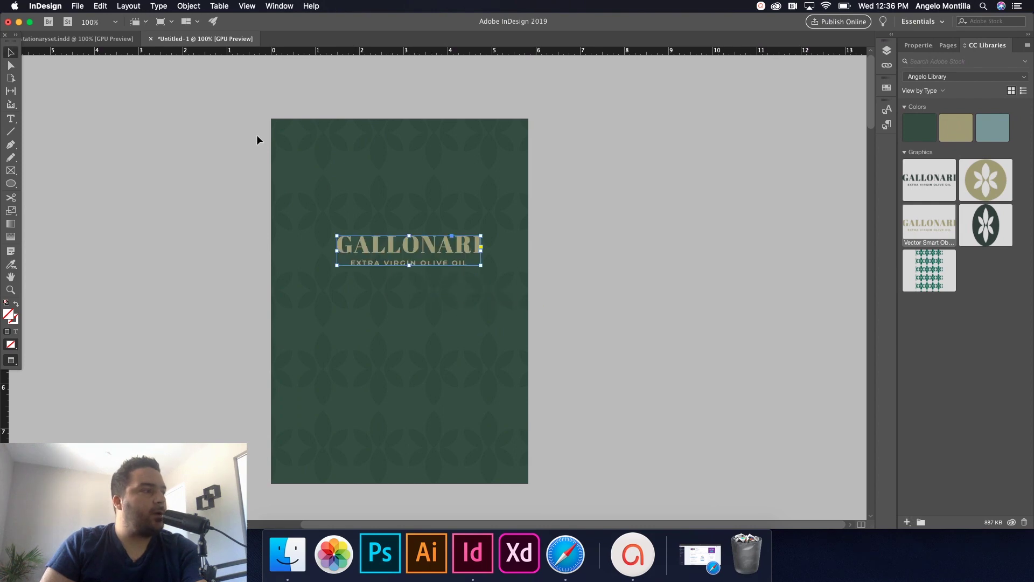
drag(450, 263, 436, 310)
click(593, 317)
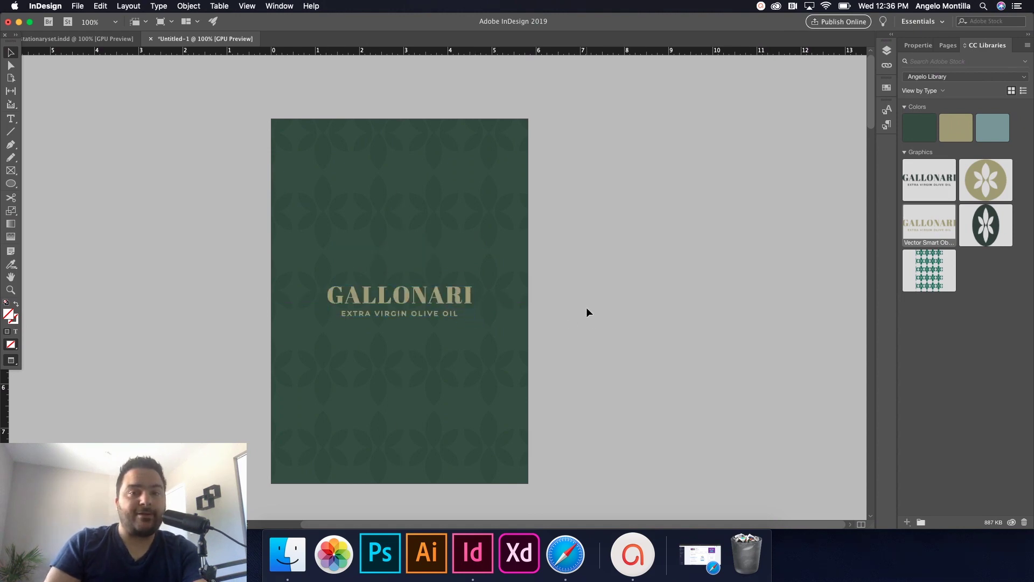
Save the document to the Desktop as stationerydesign.
key(super+s)
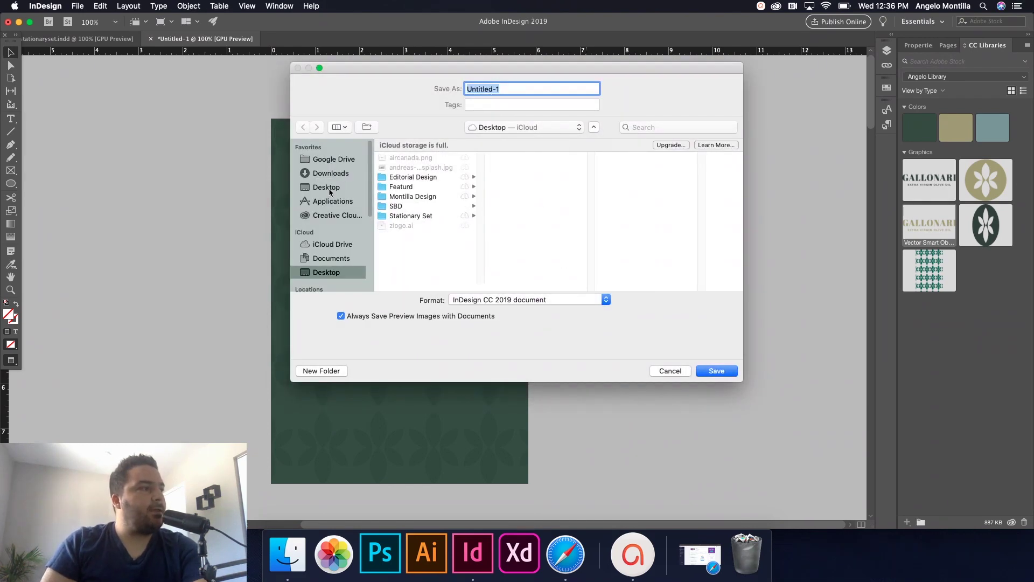
text(statio)
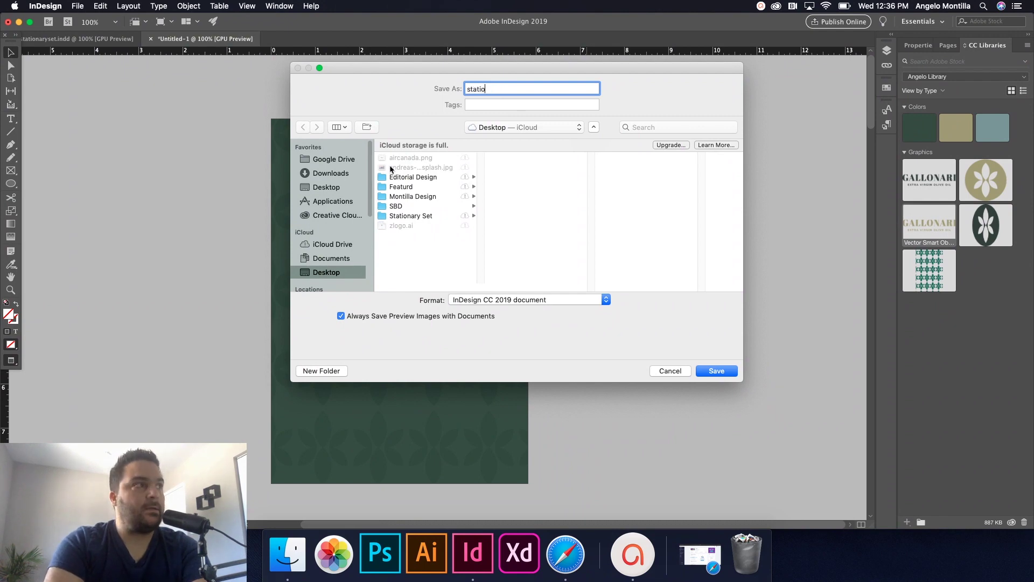
text(nerydesign)
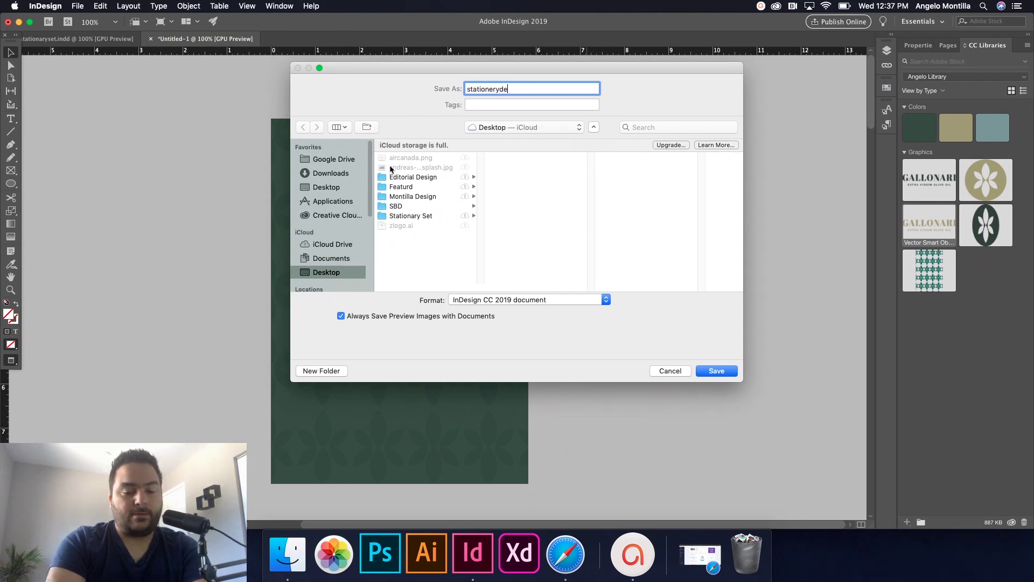
click(703, 370)
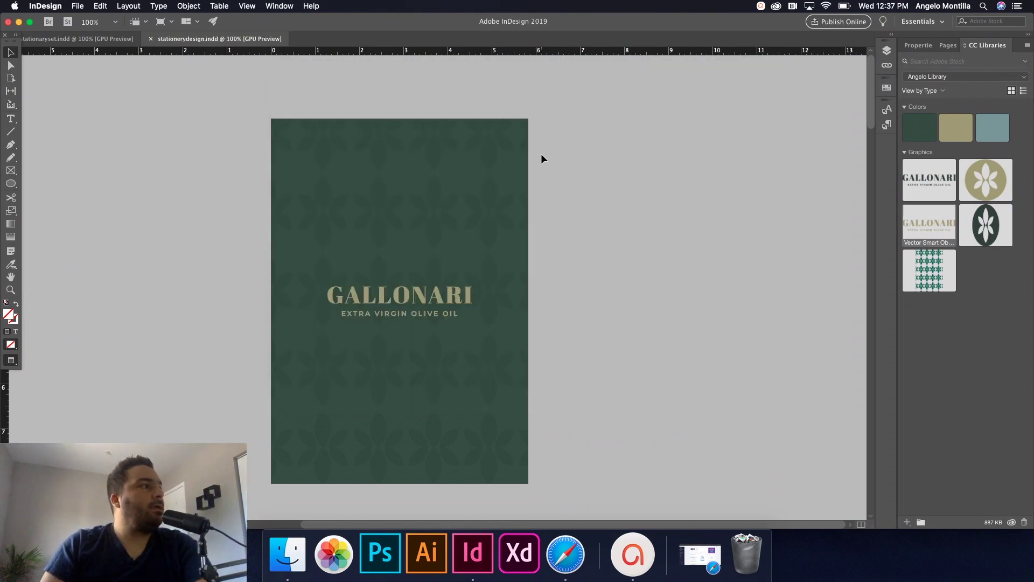
Go to page 2, lock the A5 Postcard layer and make A5 Postcard 2 the active layer.
click(950, 45)
double_click(920, 136)
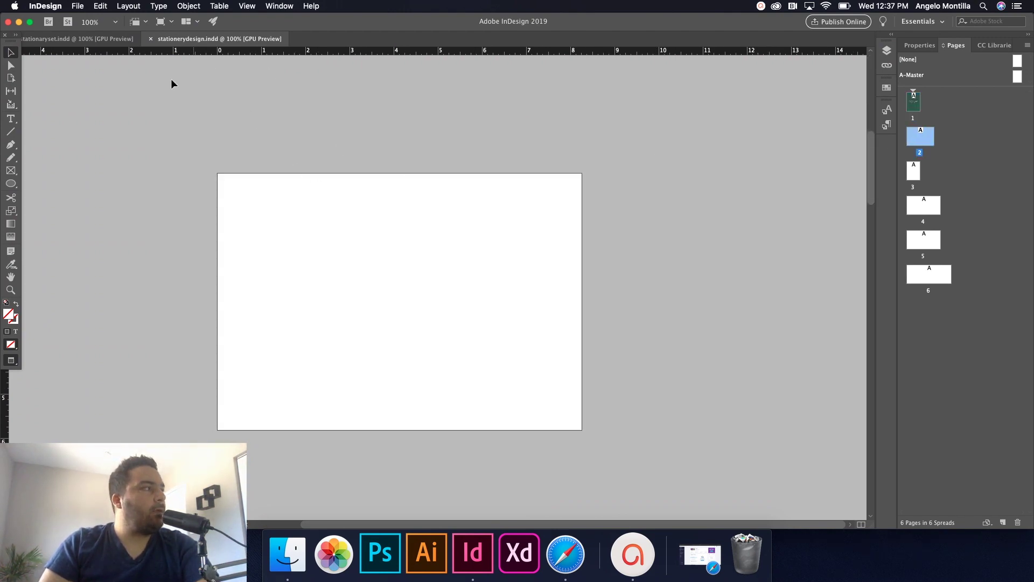
click(887, 51)
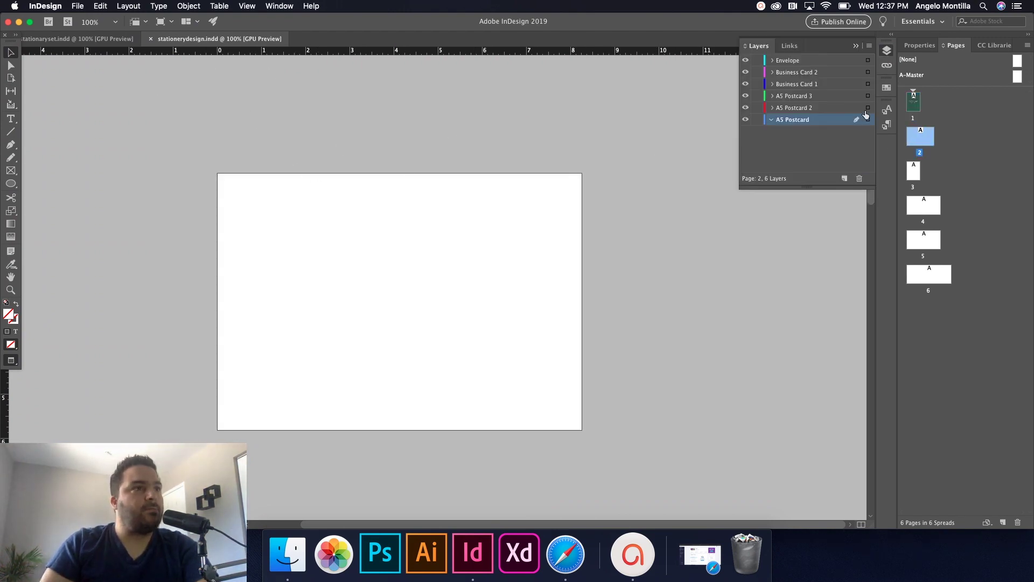
click(804, 109)
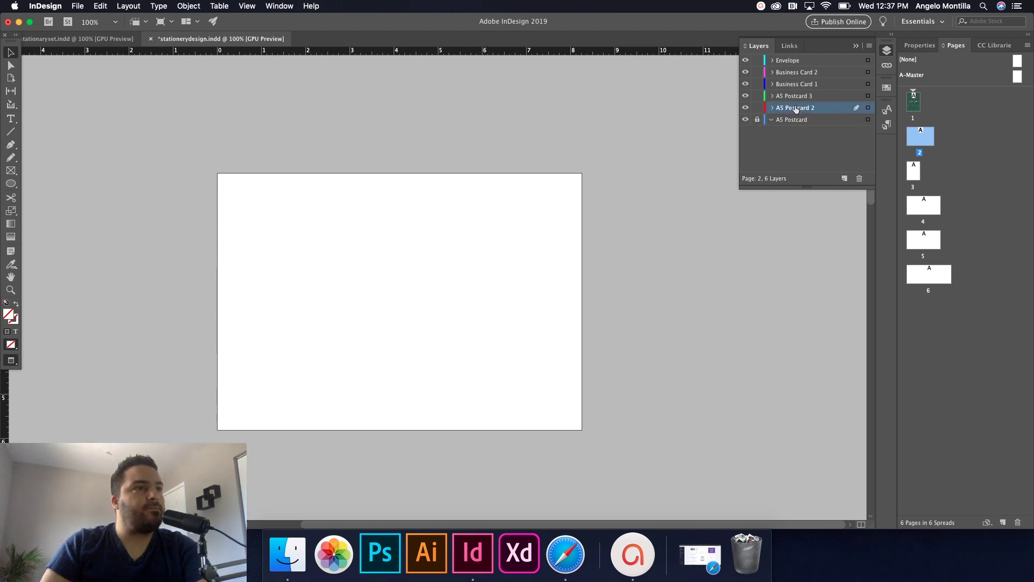
click(329, 216)
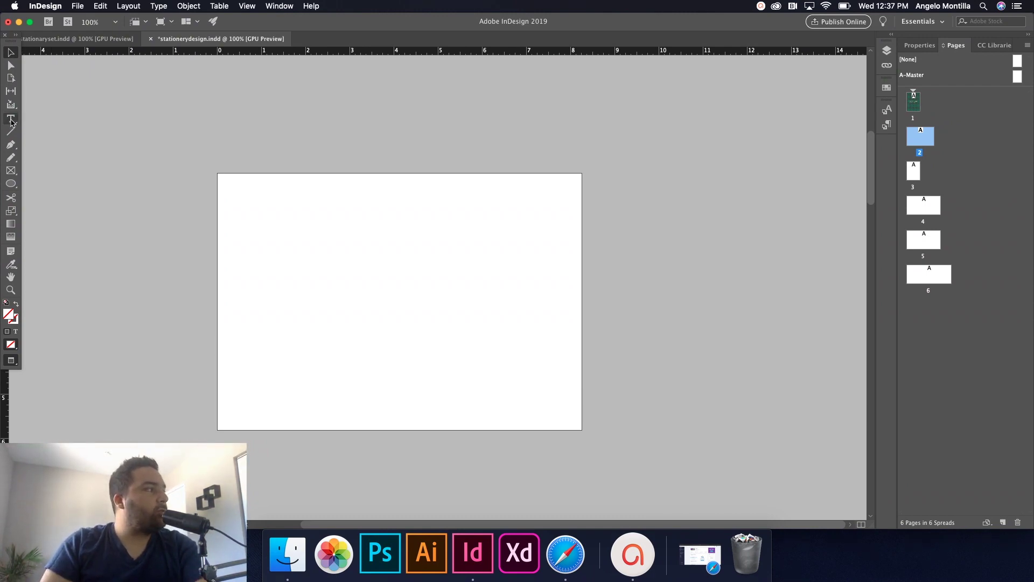
Draw a rectangular graphic frame covering the whole of page 2 and switch from preview to normal view.
click(10, 170)
drag(217, 175, 582, 429)
click(11, 52)
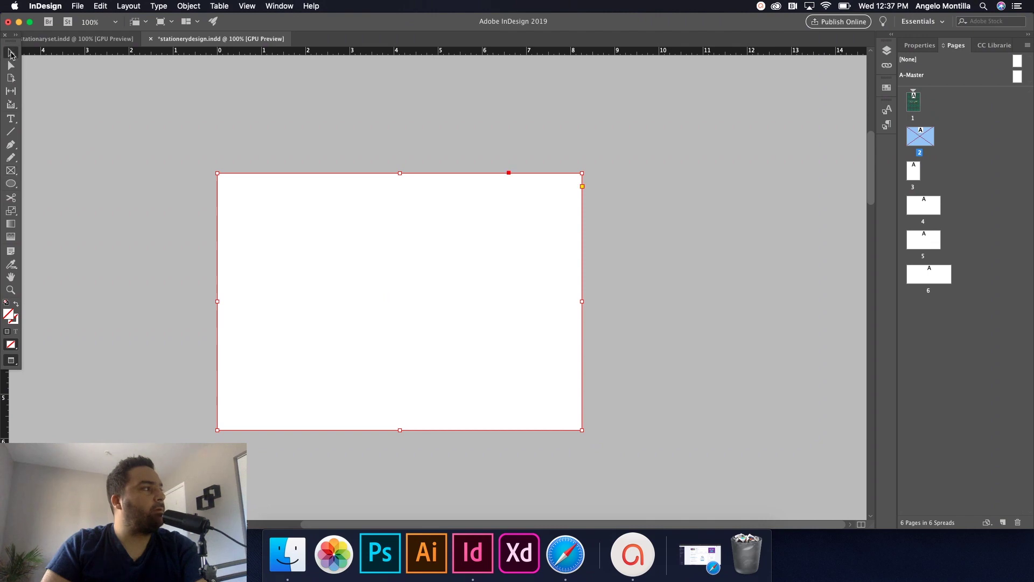
key(w)
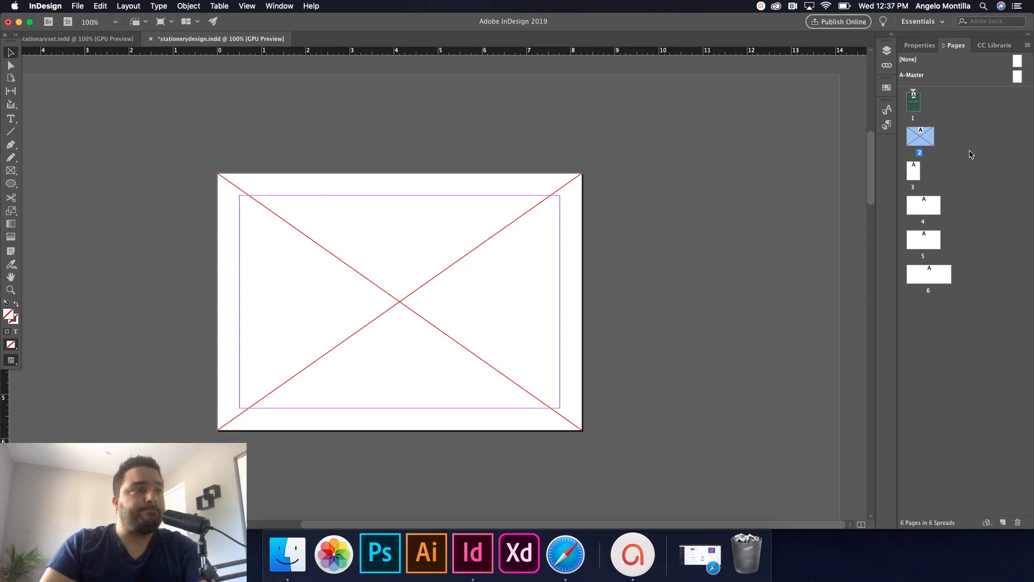
key(super+0)
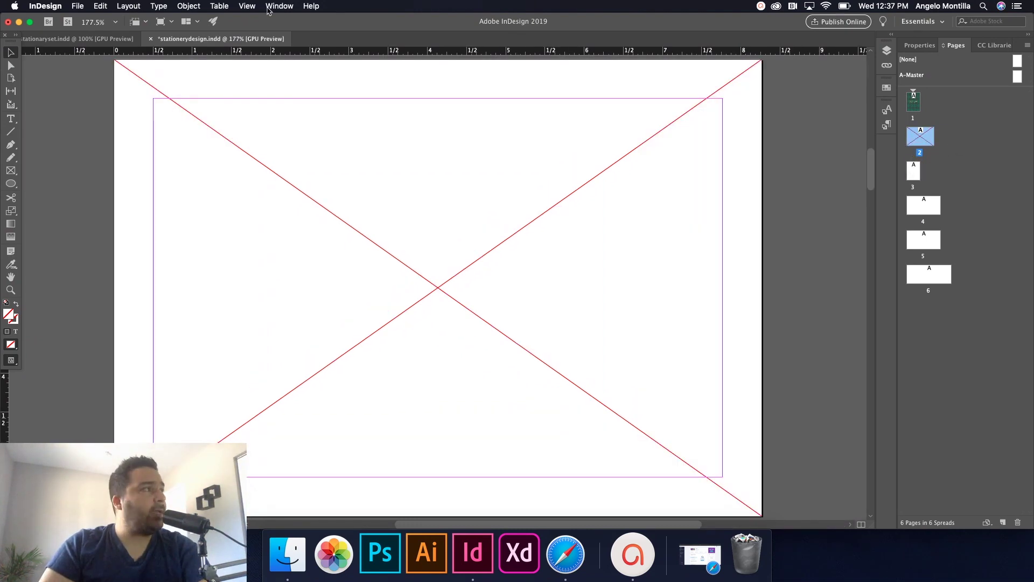
click(129, 6)
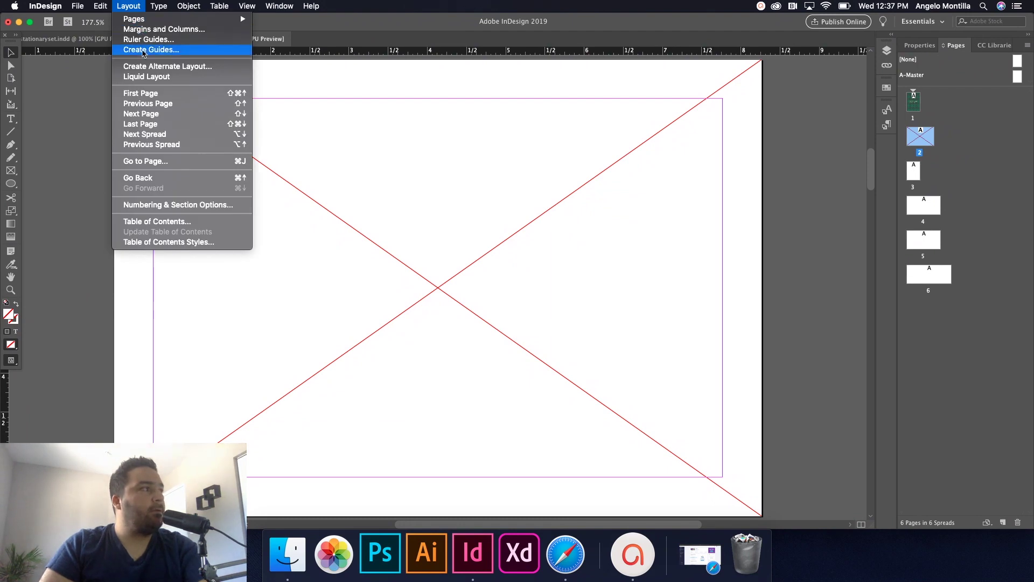
click(144, 50)
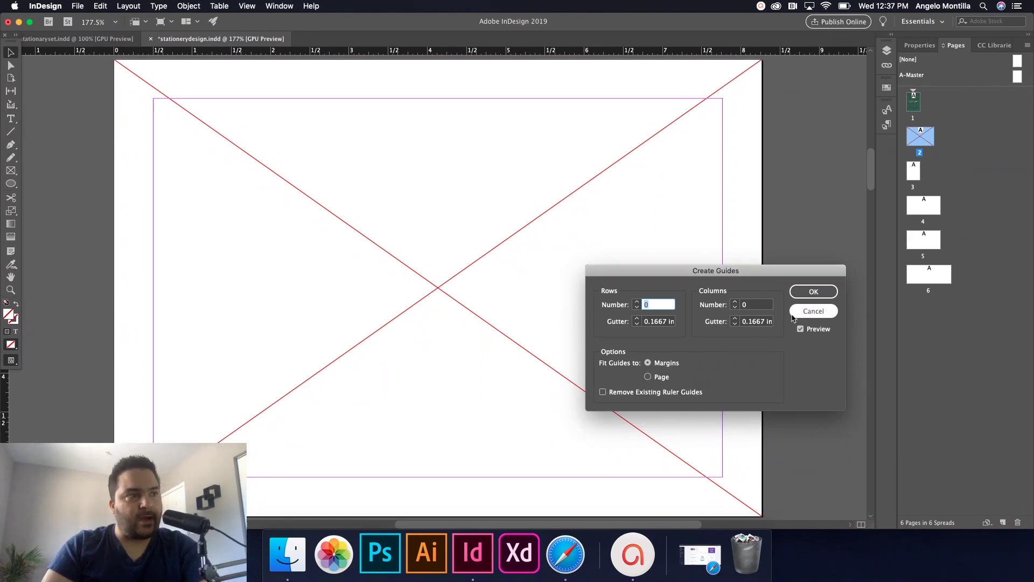
click(637, 302)
click(637, 302)
click(637, 302)
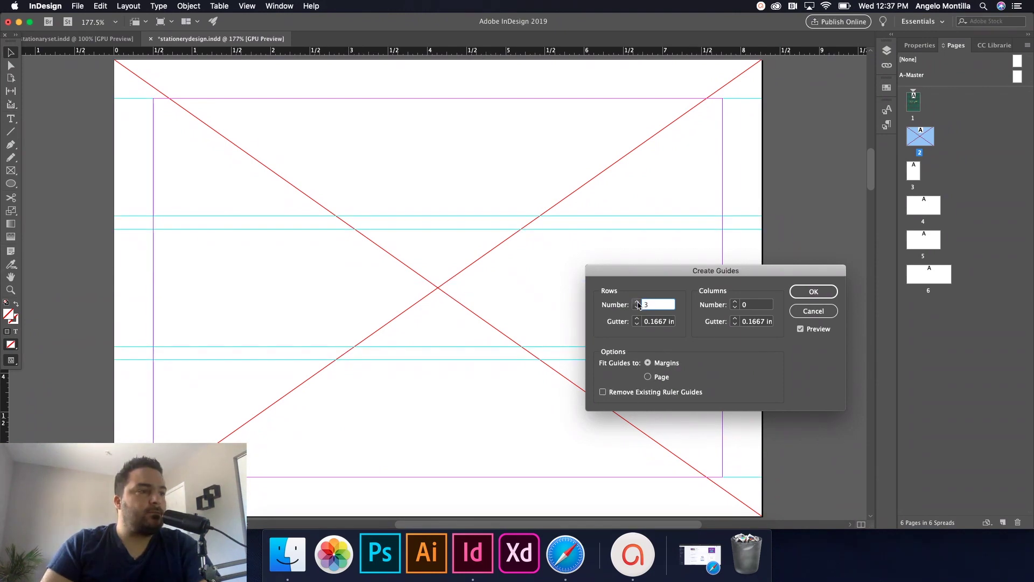
click(811, 311)
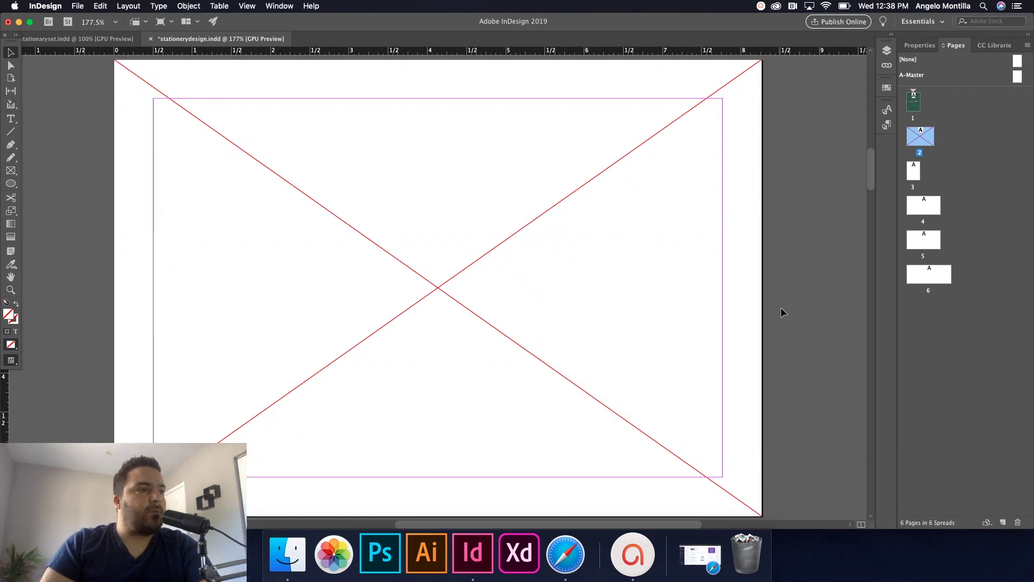
Place gallonari.png from the Stationary Set folder into the full-page frame on page 2.
click(567, 234)
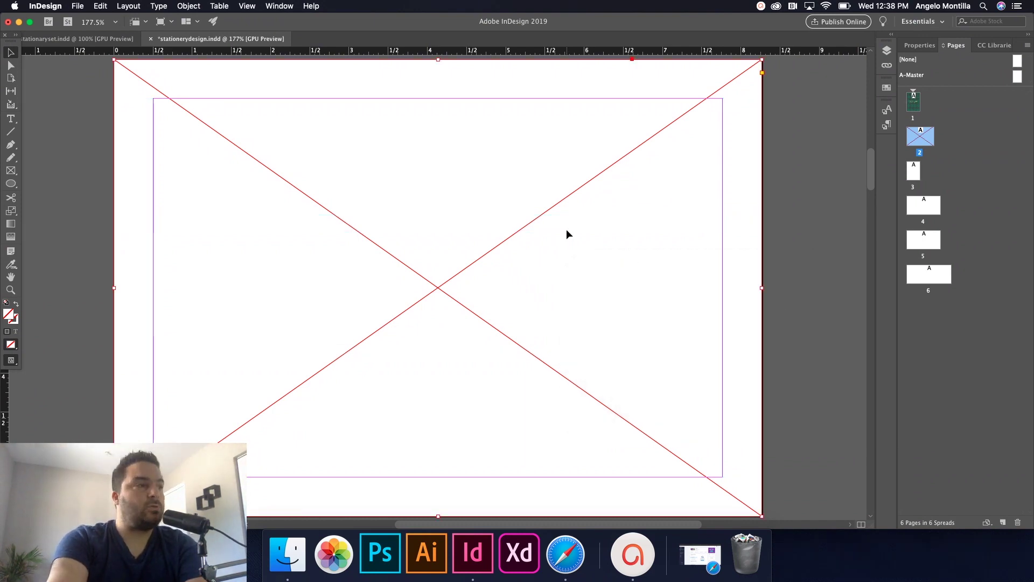
key(super+d)
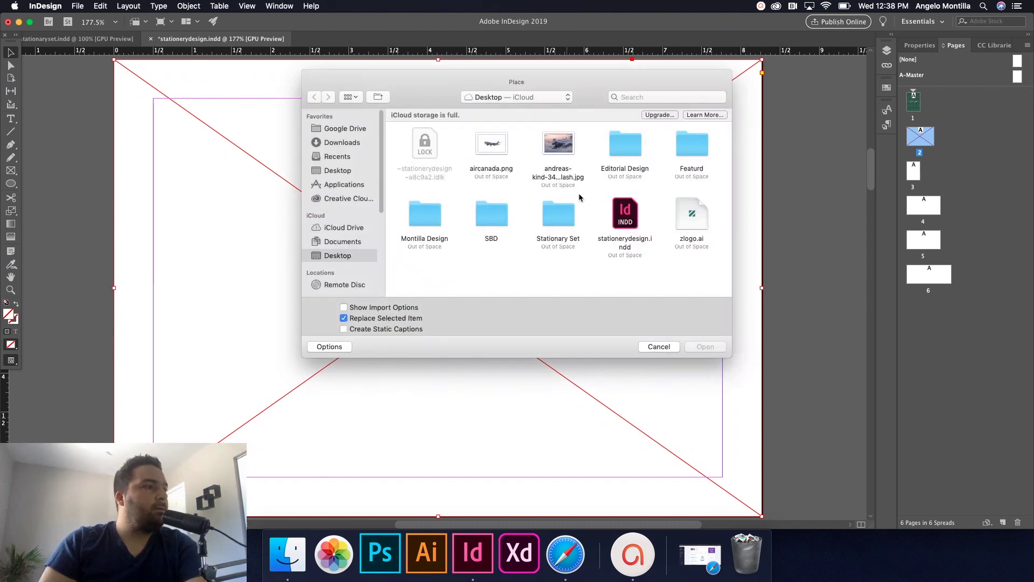
double_click(560, 215)
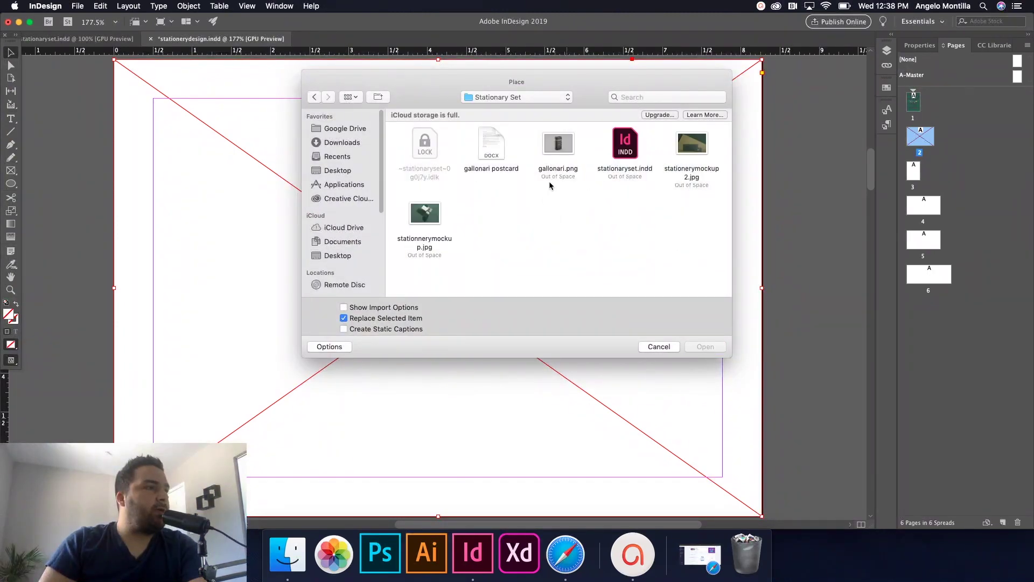
click(558, 156)
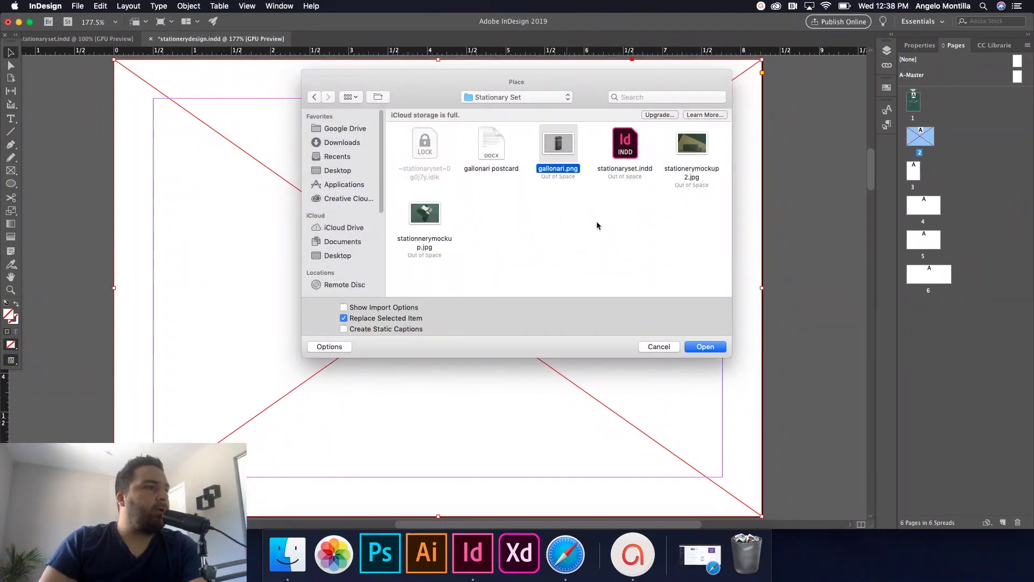
click(705, 347)
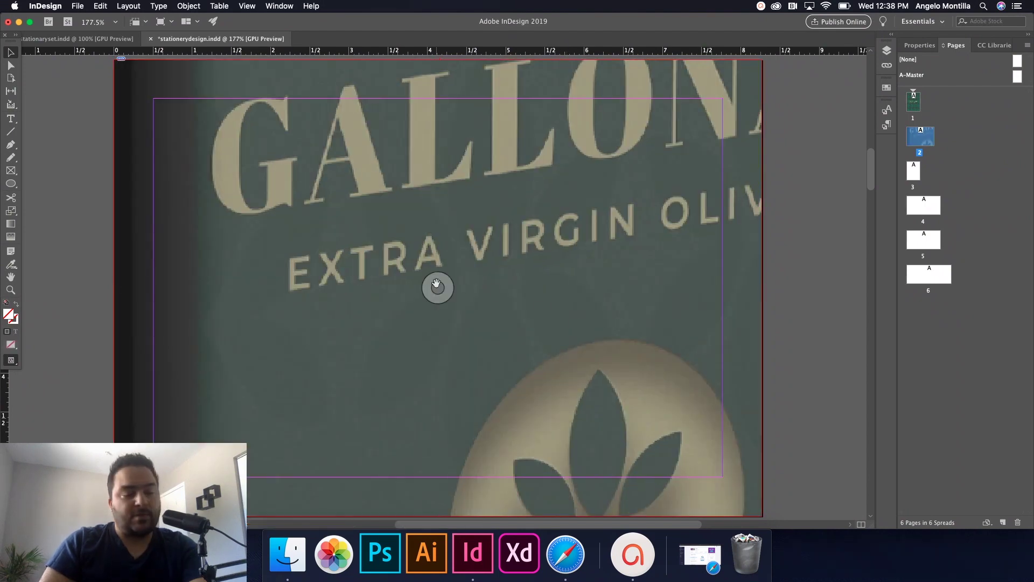
Try fitting the oil can image proportionally to the frame, then remove the image and keep the empty frame.
right_click(437, 287)
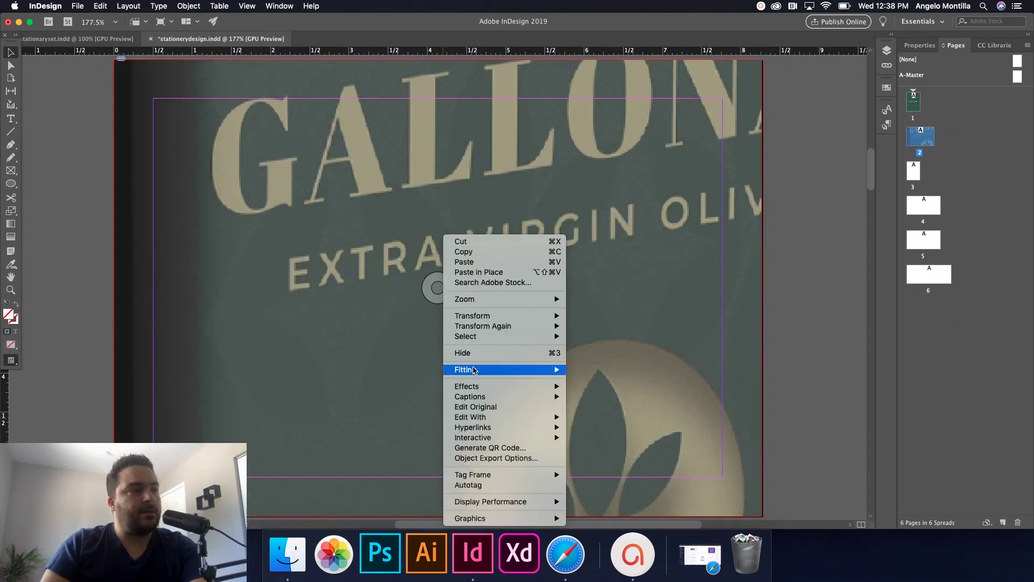
mouse_move(485, 369)
click(622, 371)
click(800, 340)
scroll(774, 337, down, 2)
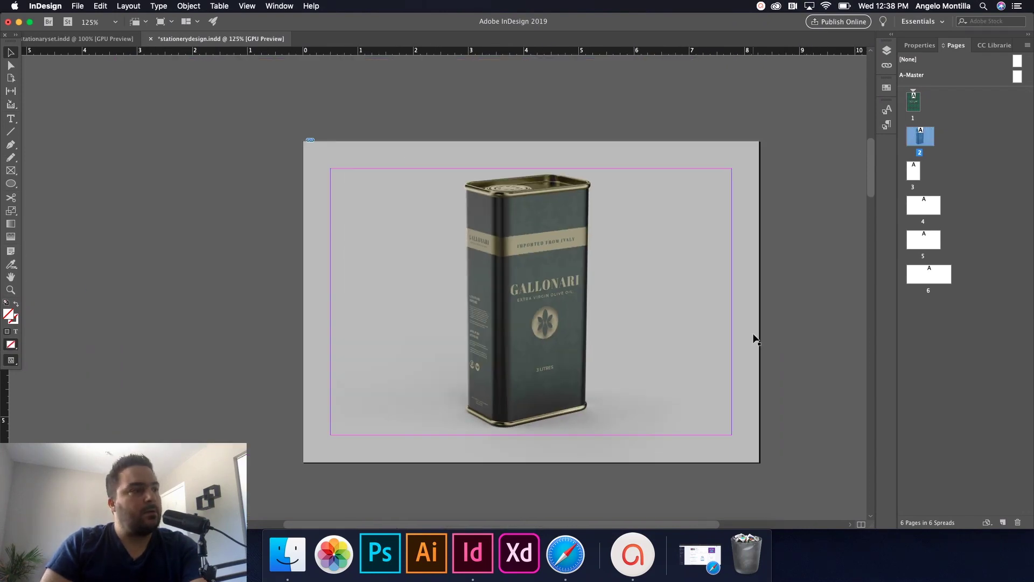
click(491, 320)
key(Delete)
key(super+equal)
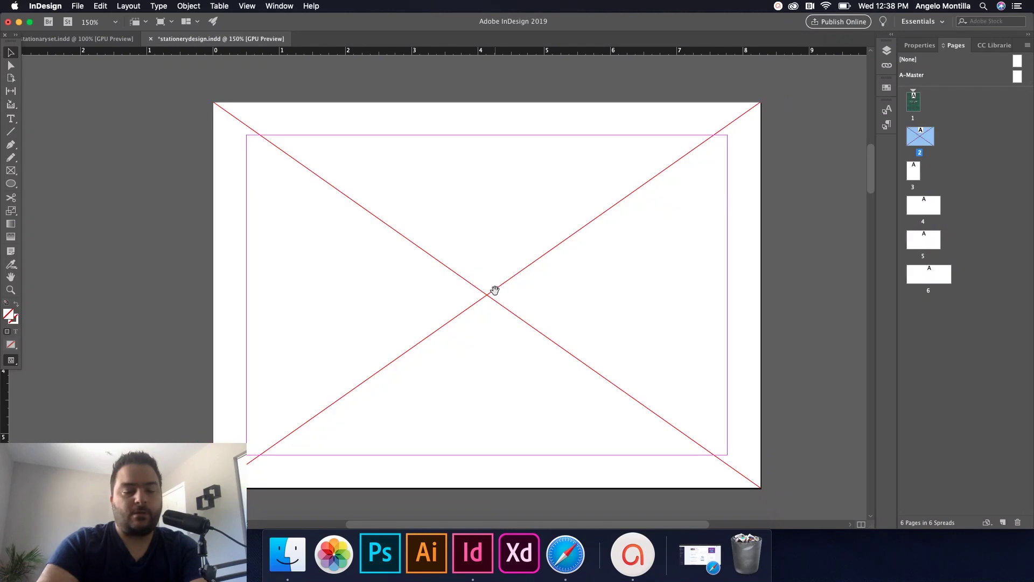
Place gallonari.png in the page 2 frame again so it fills the page, and return to preview mode.
key(super+d)
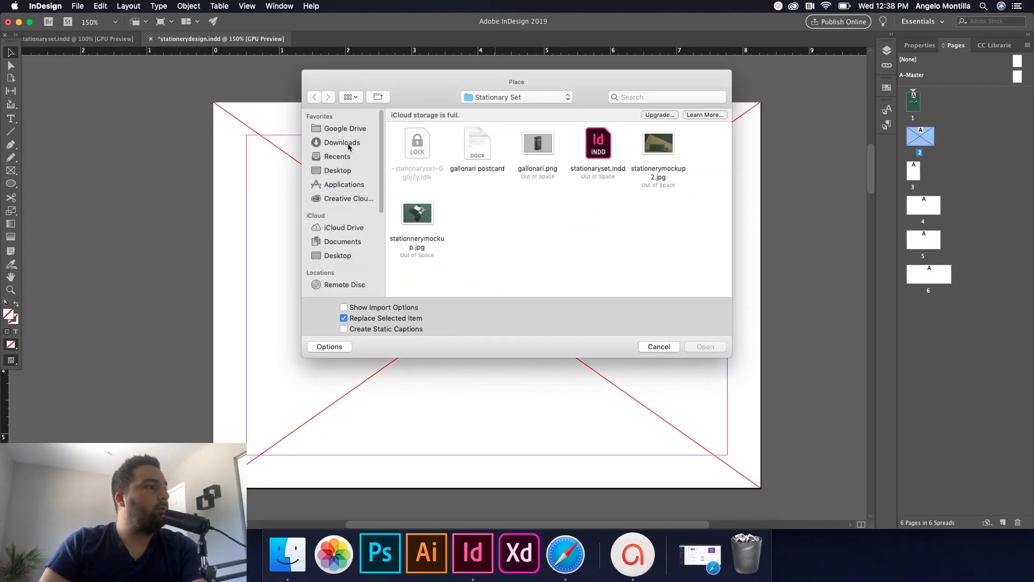
click(536, 149)
click(709, 346)
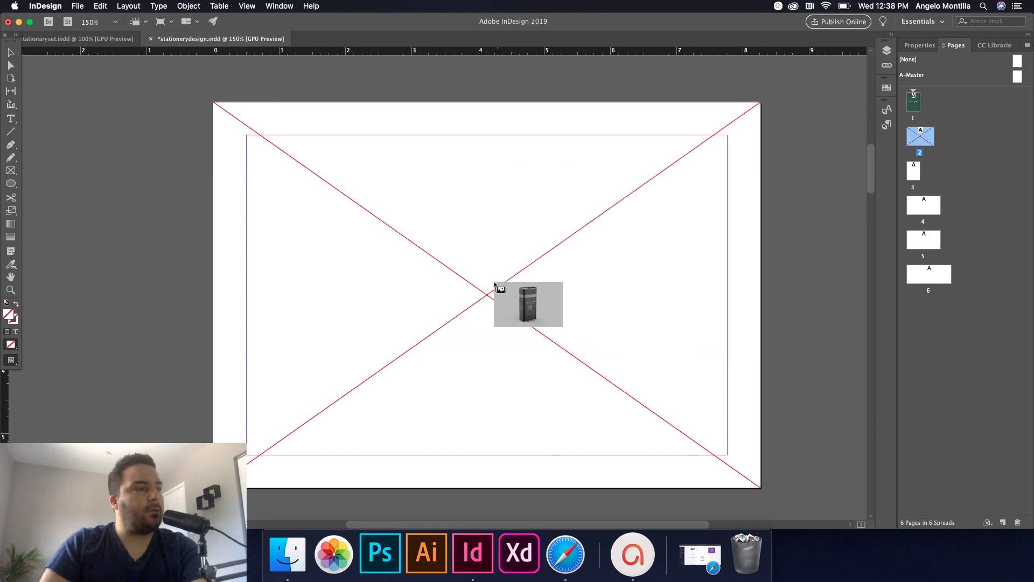
click(500, 287)
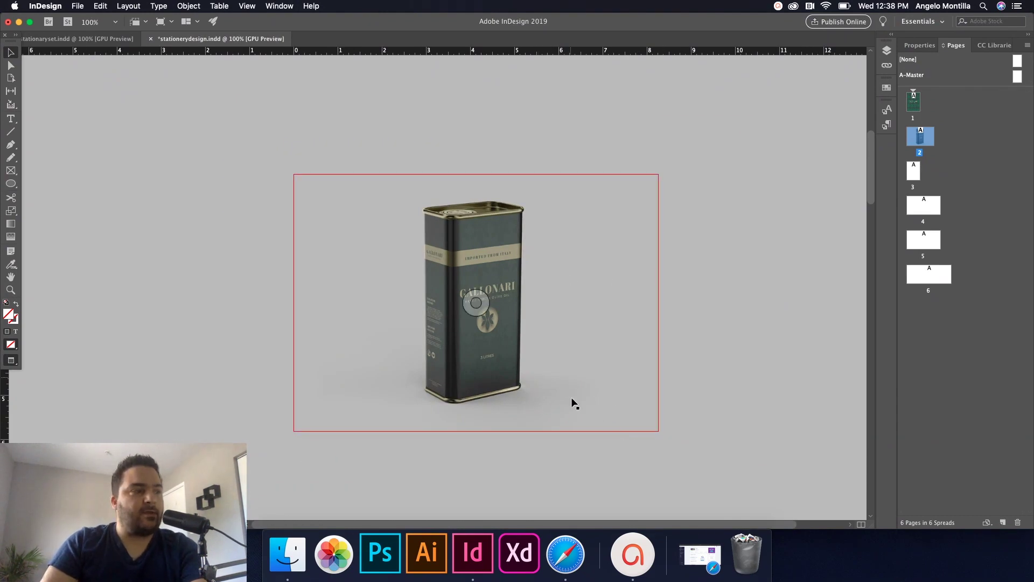
Check the Product Packaging page in stationaryset.indd, then lock A5 Postcard 2 and activate A5 Postcard 3 in stationerydesign.indd.
click(128, 42)
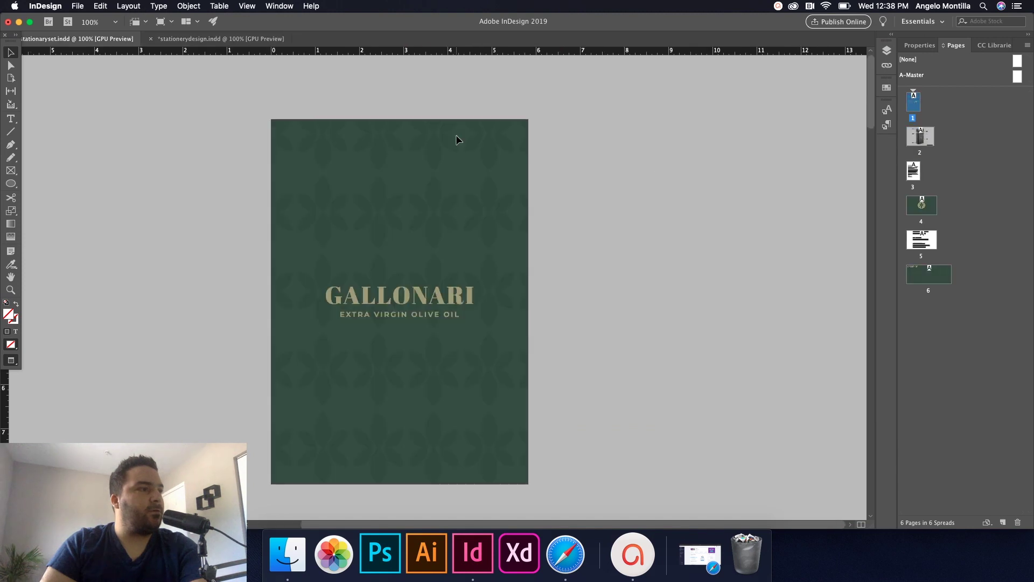
scroll(545, 184, down, 10)
scroll(551, 221, up, 1)
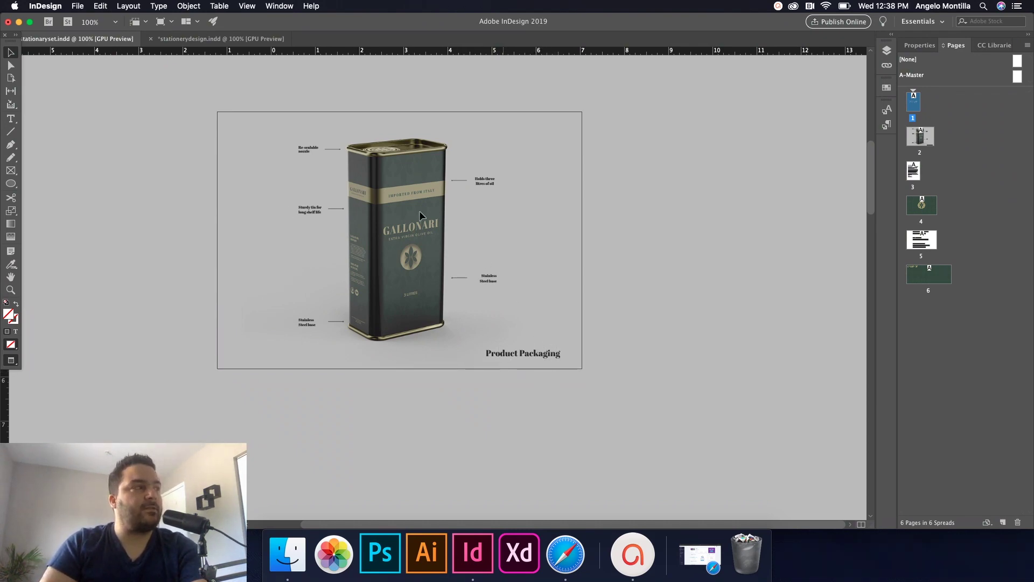
click(245, 39)
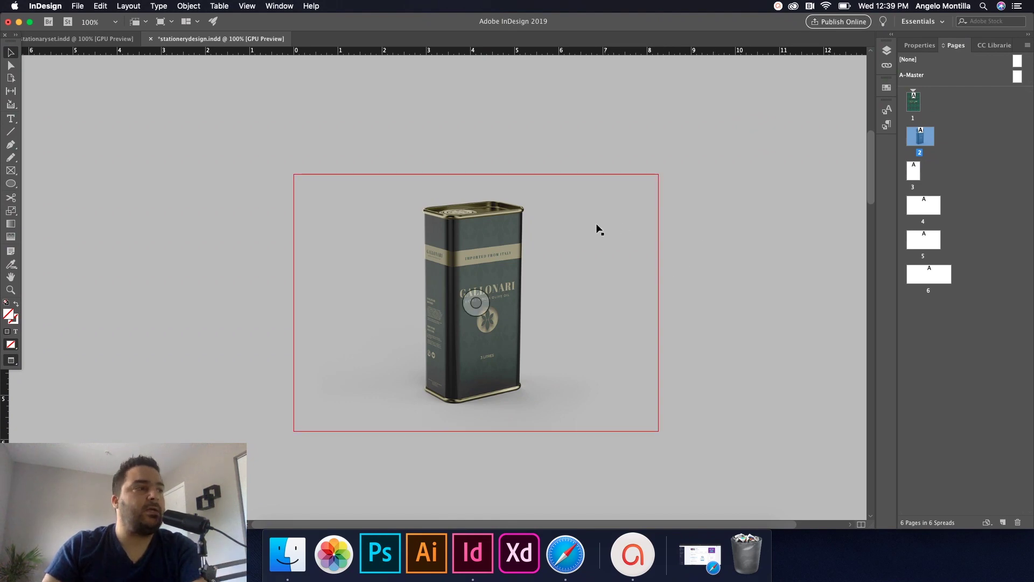
click(886, 50)
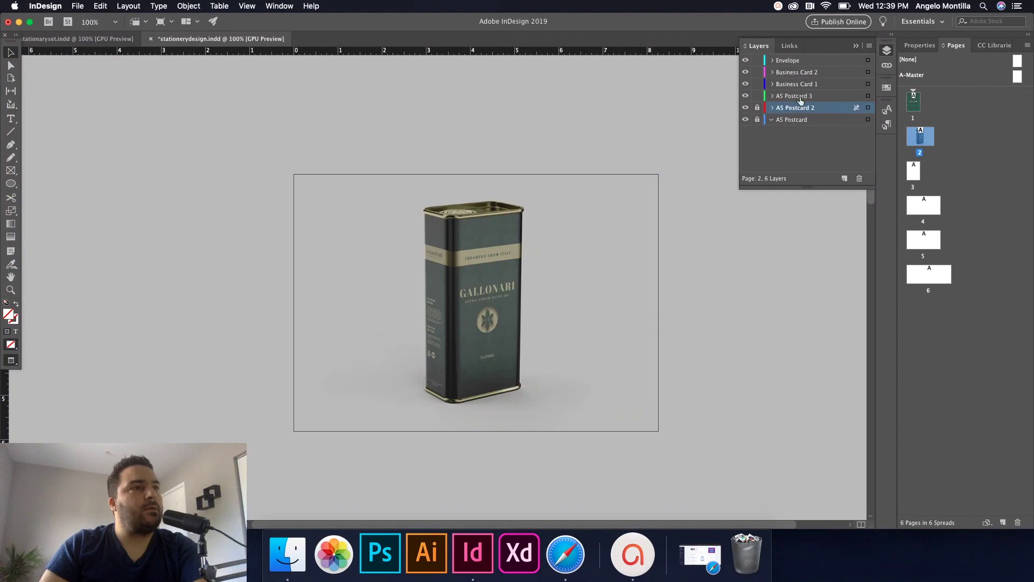
click(793, 98)
Open page 3 of stationerydesign.indd in normal view and examine the matching letter page in stationaryset.indd with its guides shown.
click(108, 39)
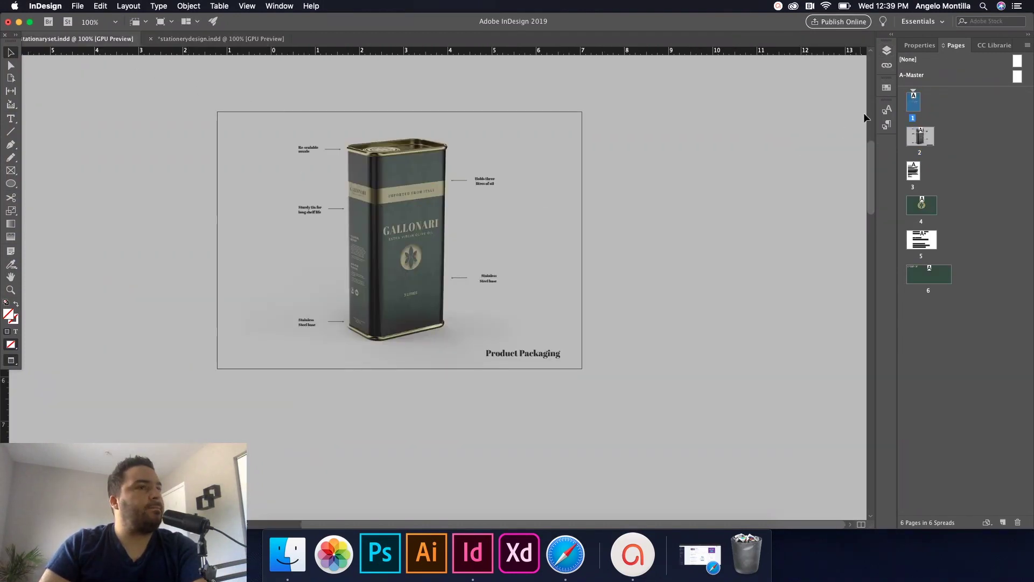
scroll(725, 198, down, 10)
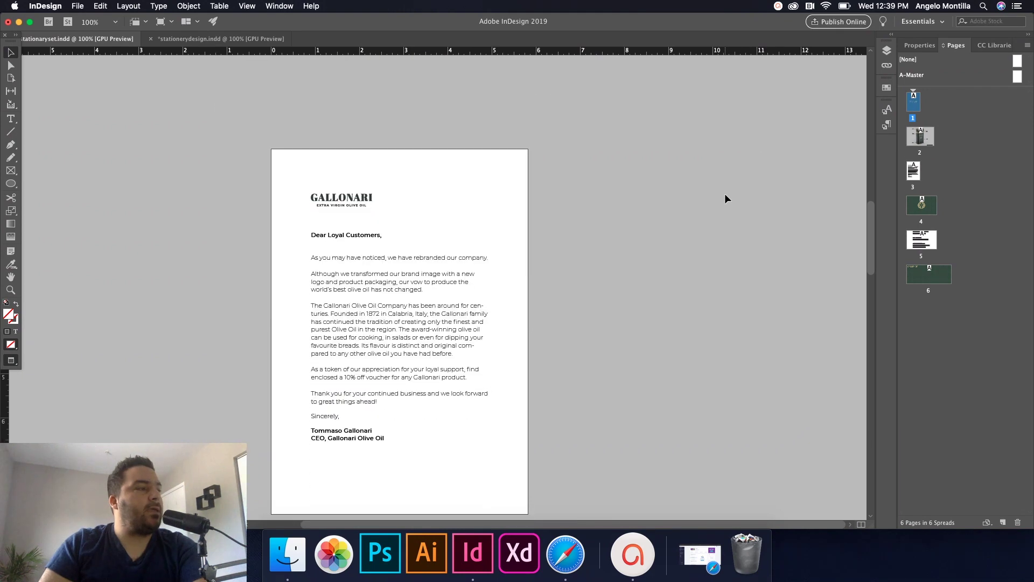
click(220, 39)
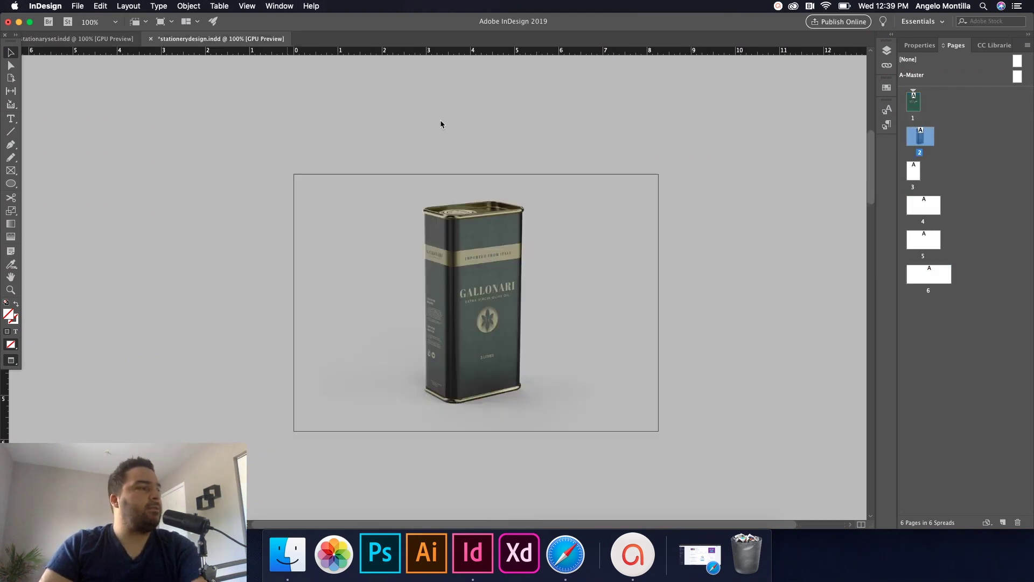
double_click(914, 171)
key(w)
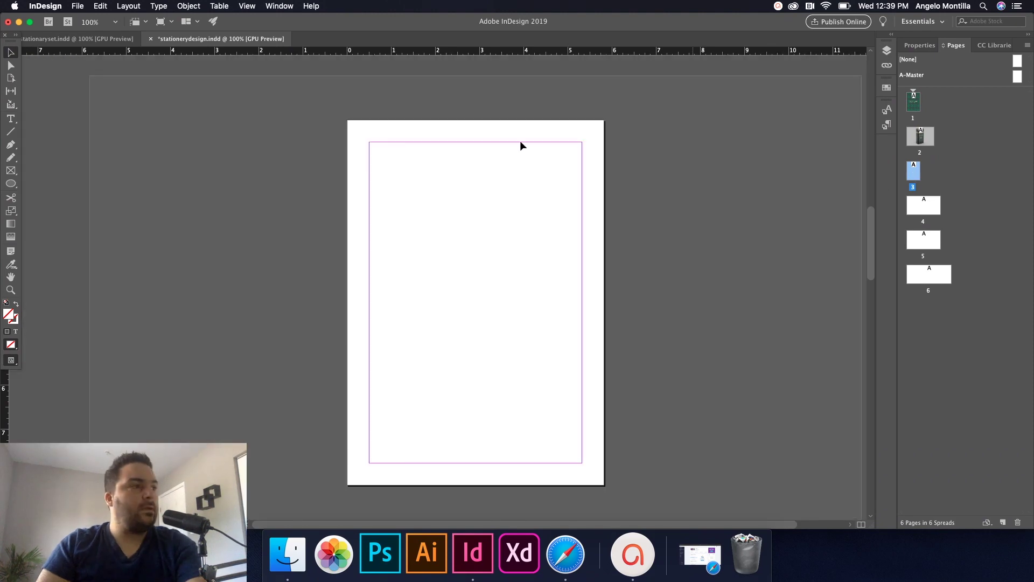
click(113, 40)
key(w)
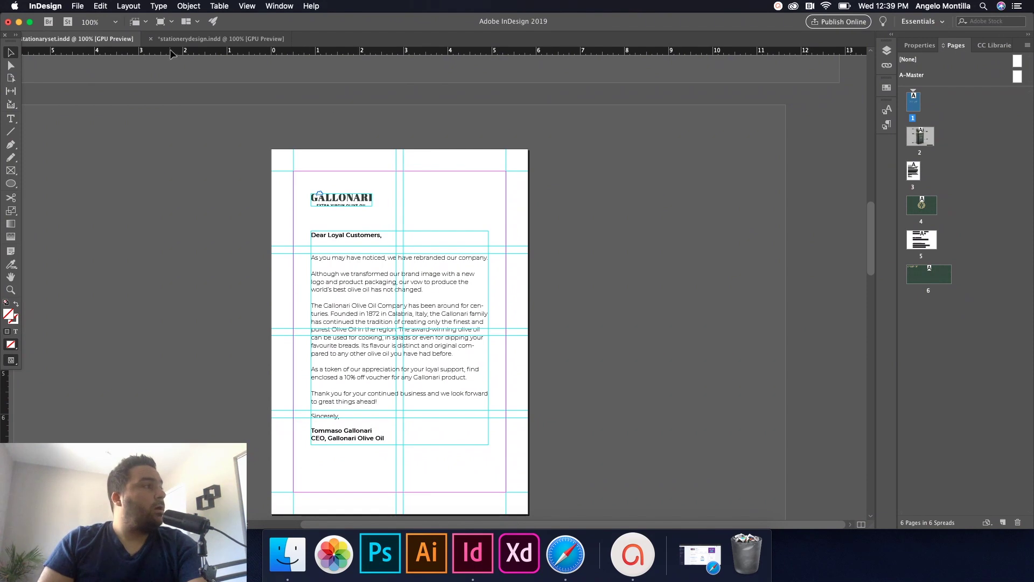
Create guides on page 3 of stationerydesign.indd with 4 rows and 2 columns, fitted to the margins.
click(221, 39)
key(super+0)
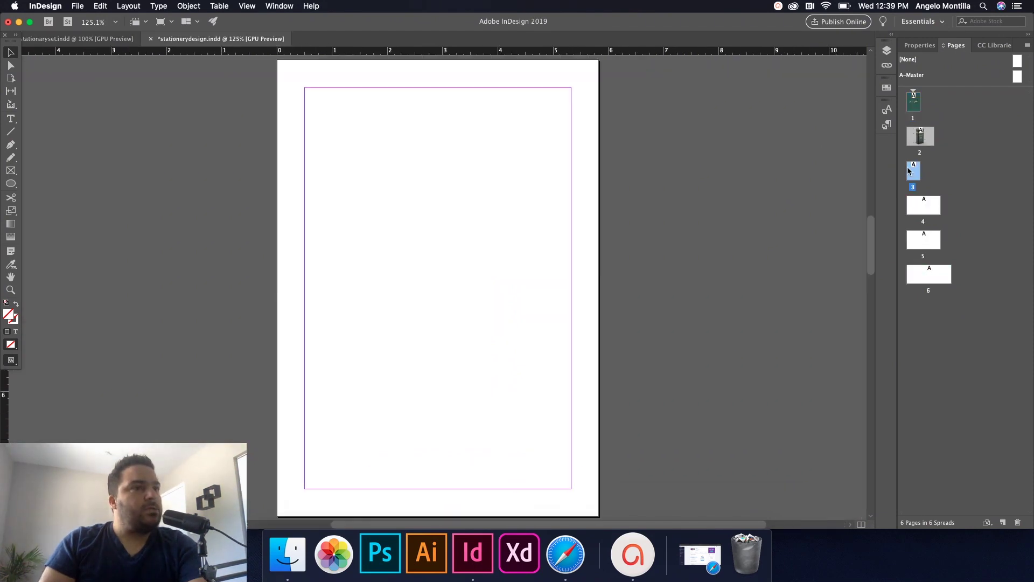
click(137, 6)
click(151, 50)
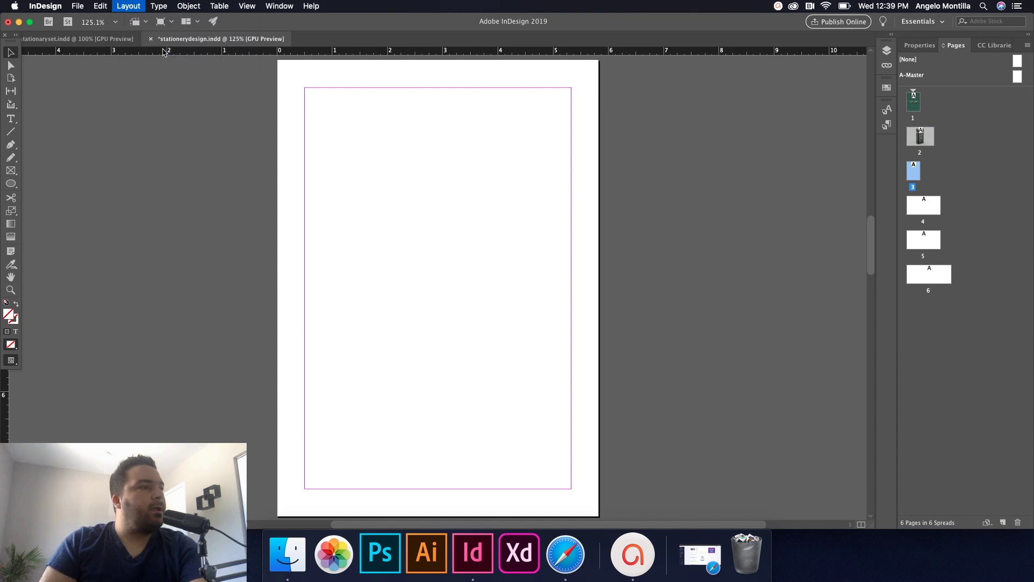
click(637, 303)
click(637, 303)
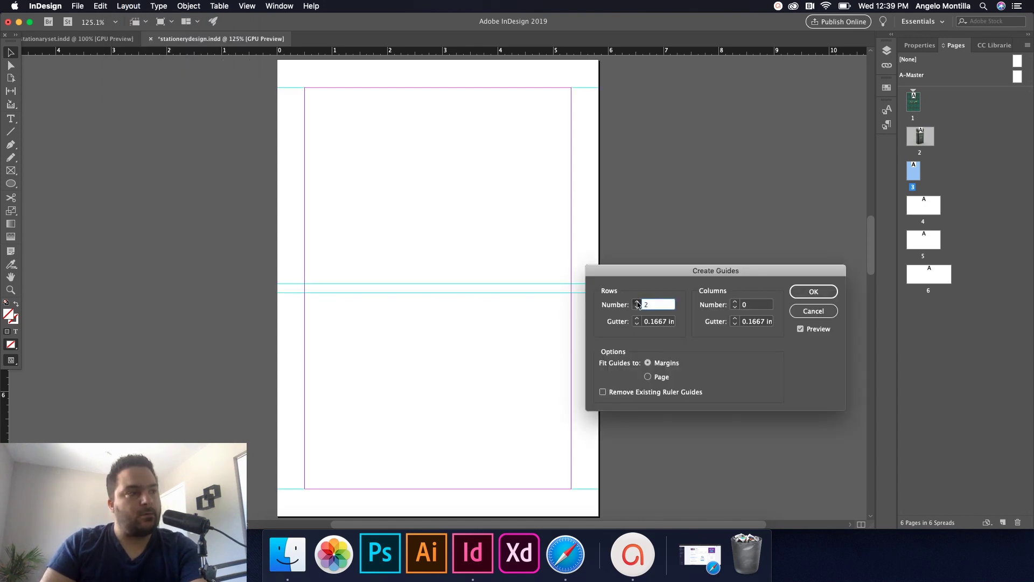
click(637, 302)
click(637, 303)
click(734, 303)
click(734, 303)
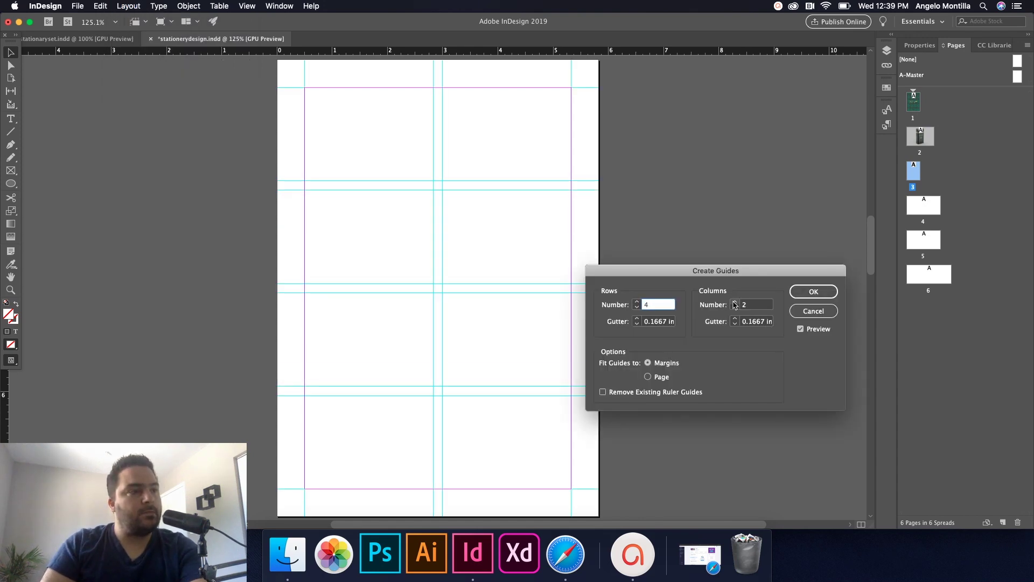
click(802, 296)
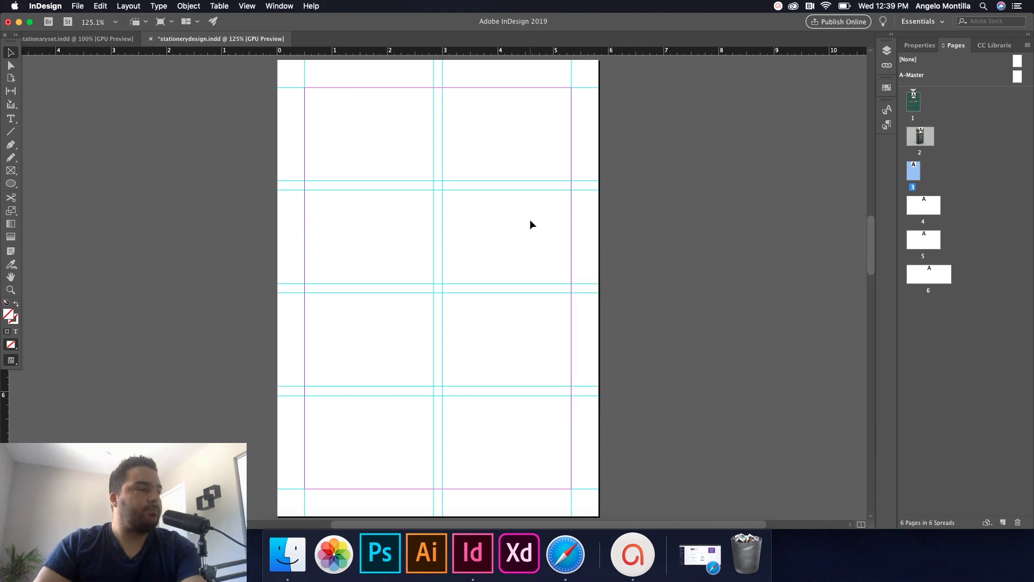
click(10, 119)
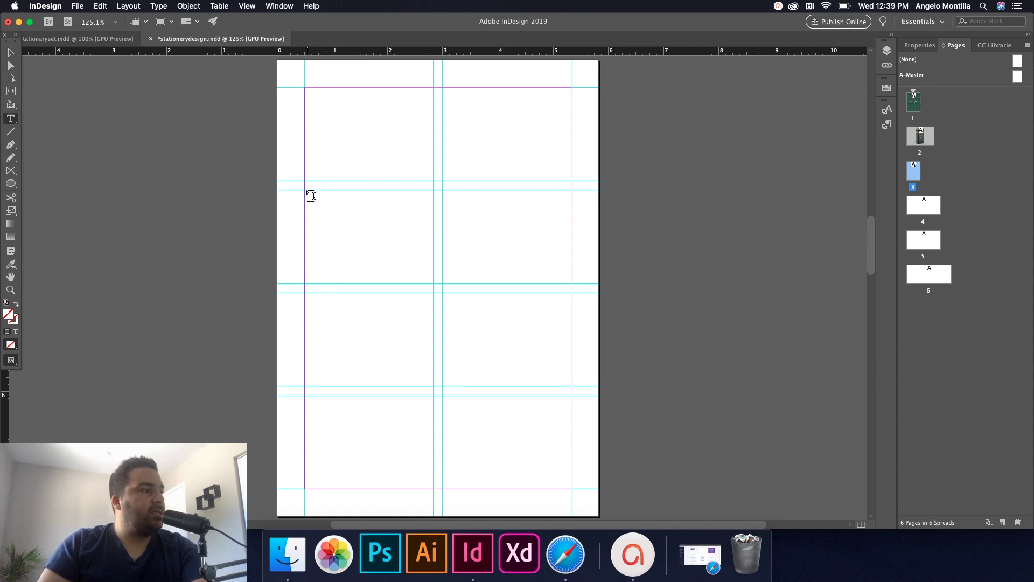
drag(305, 181, 559, 382)
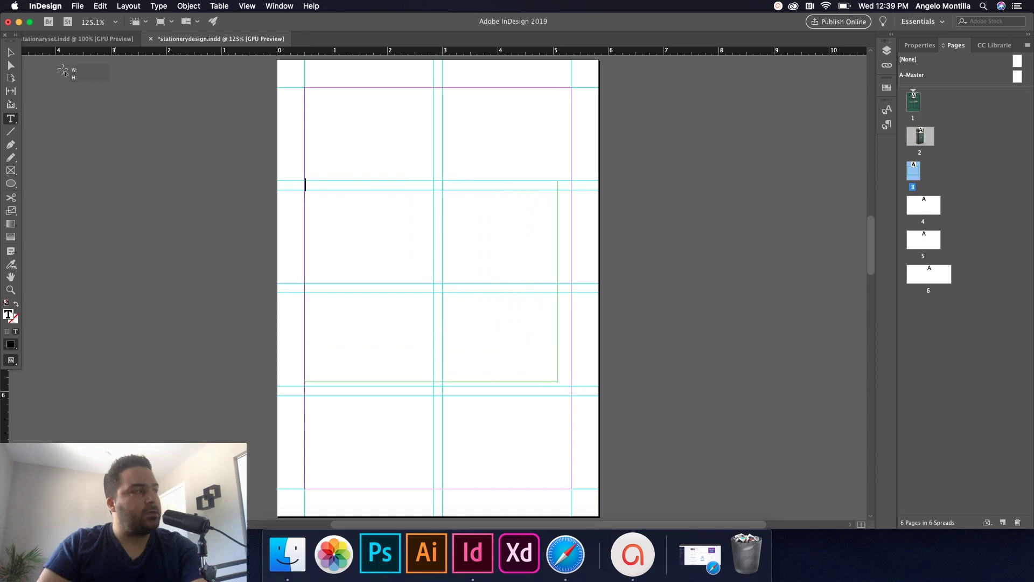
key(Escape)
click(338, 205)
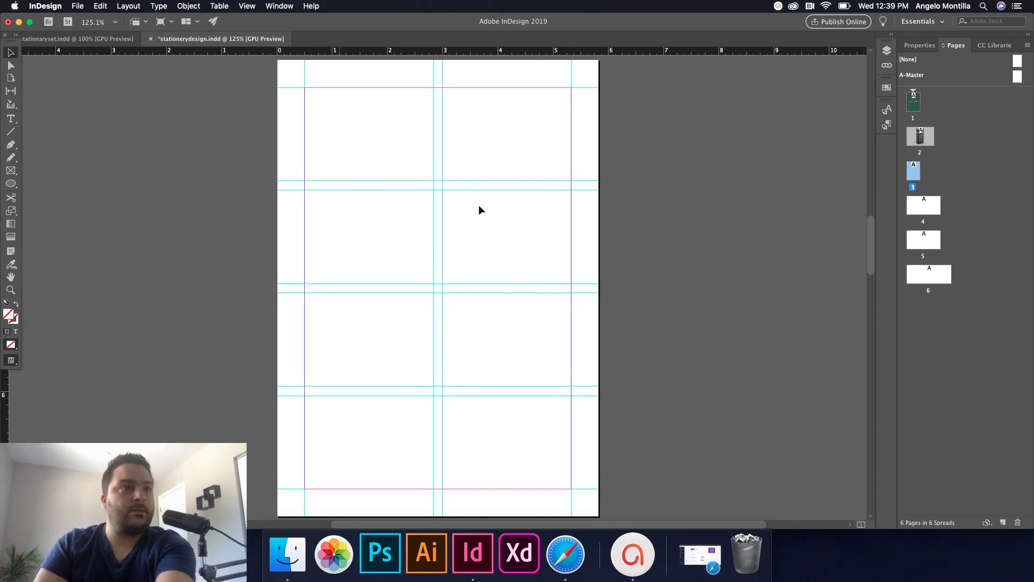
key(F7)
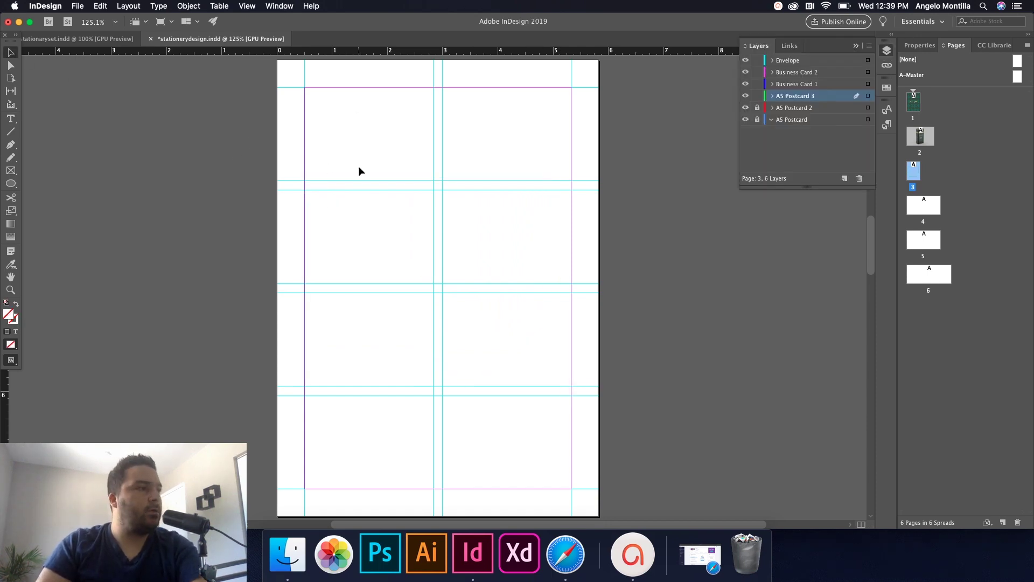
key(F7)
Draw a text frame spanning the margins across the two middle guide rows and place the gallonari postcard document in it.
click(11, 119)
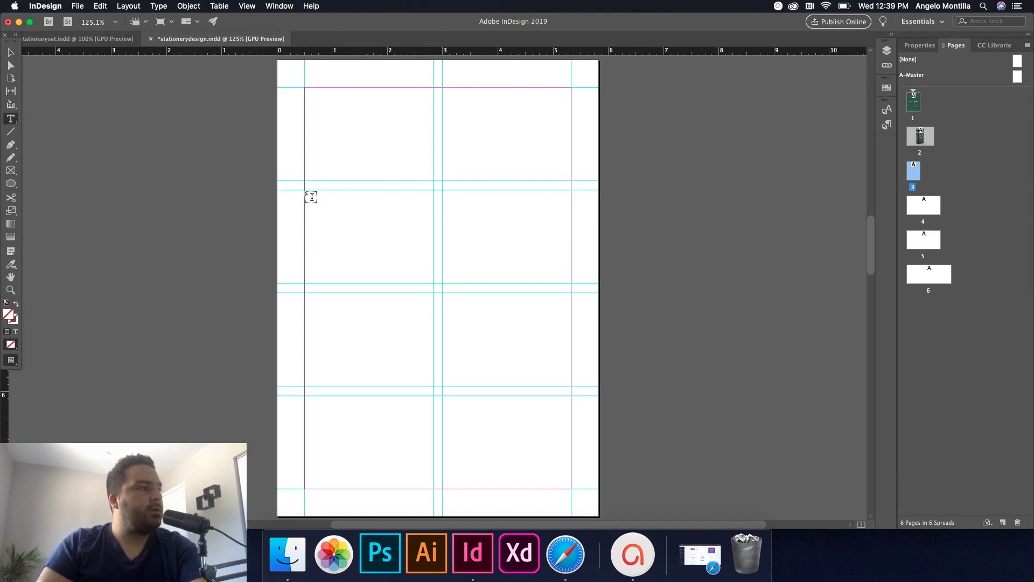
drag(305, 181, 571, 385)
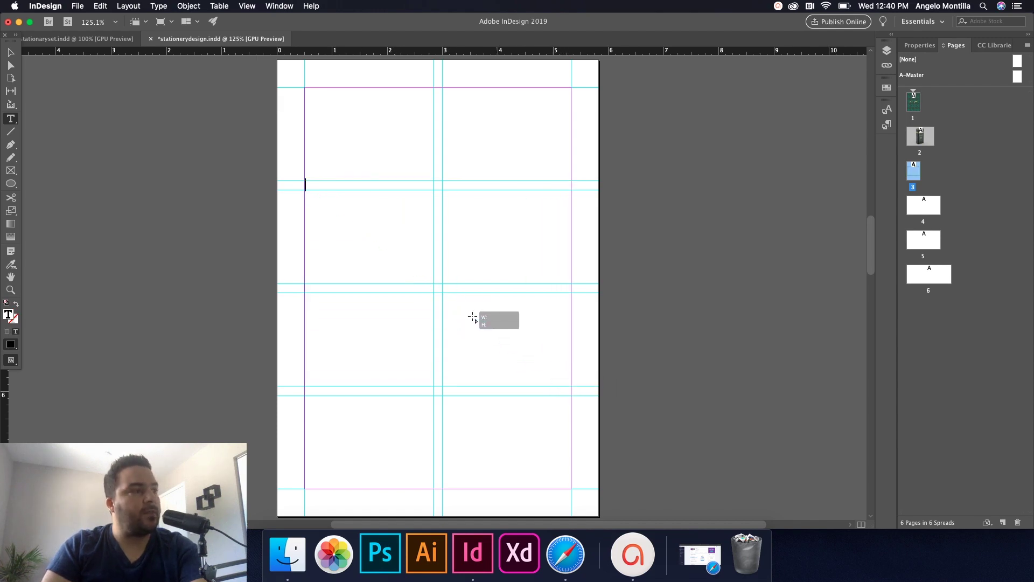
click(78, 6)
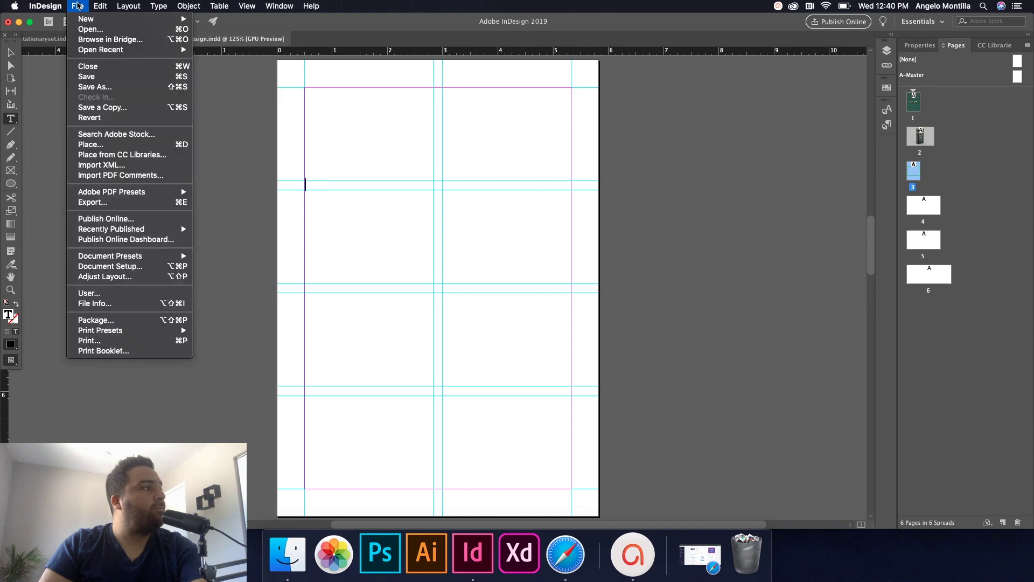
click(96, 146)
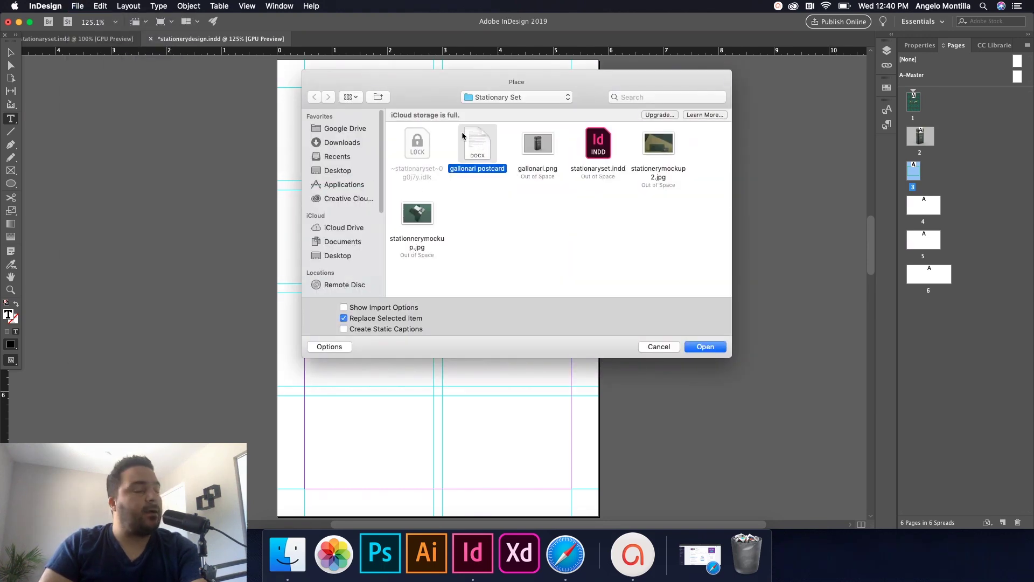
click(706, 348)
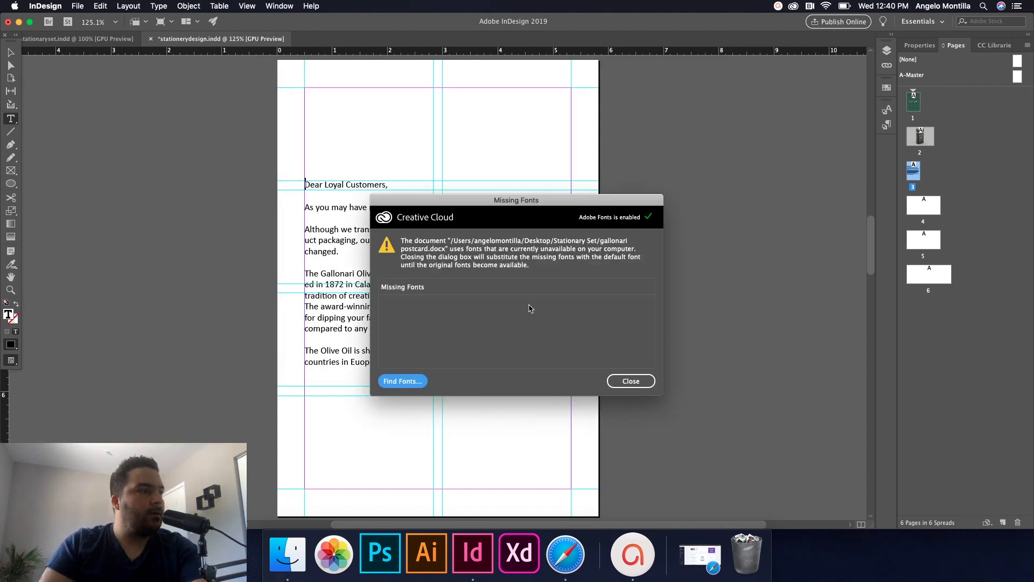
click(631, 380)
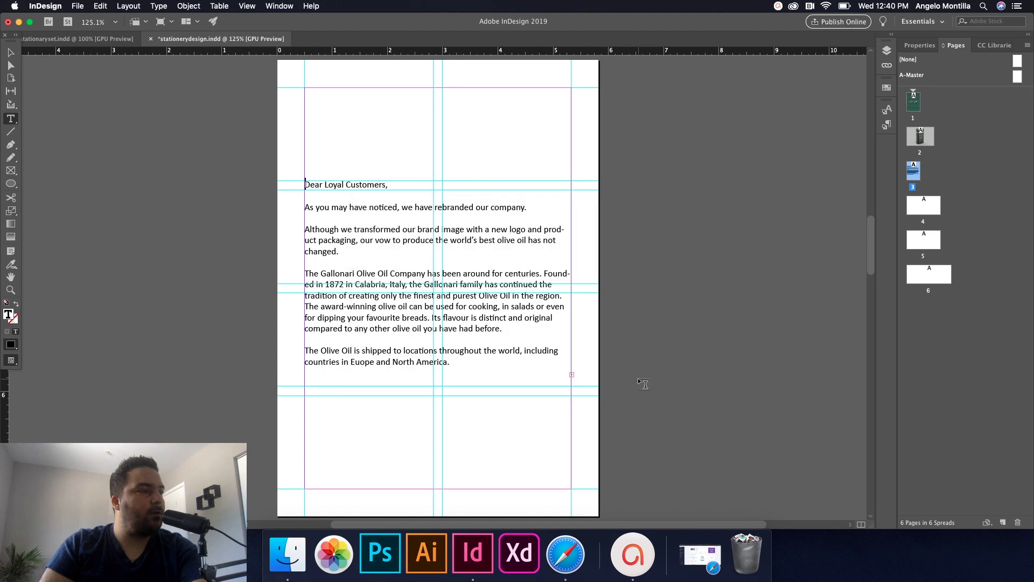
Set all the placed letter text to Montserrat ExtraLight at 10 pt.
key(super+a)
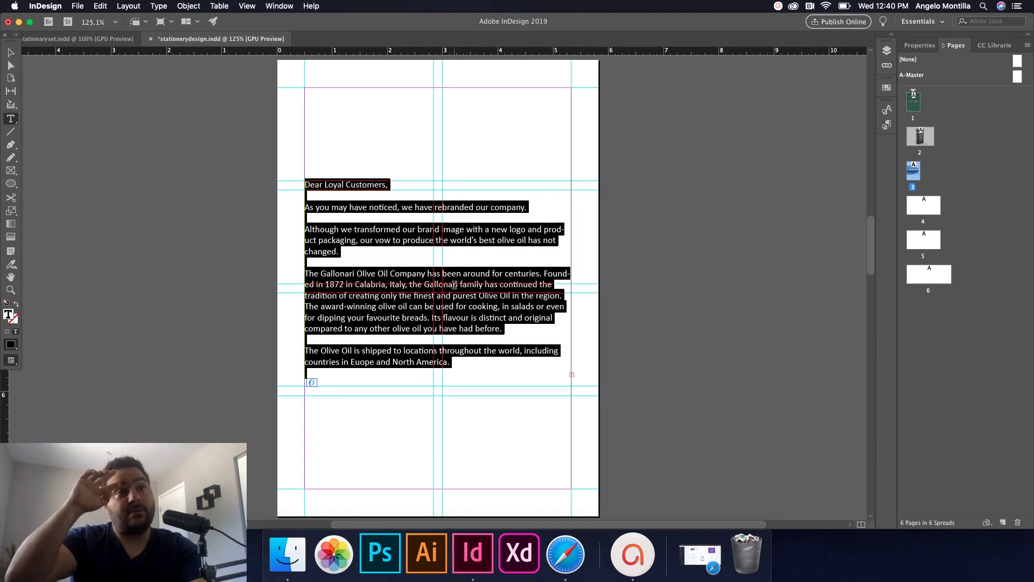
click(919, 45)
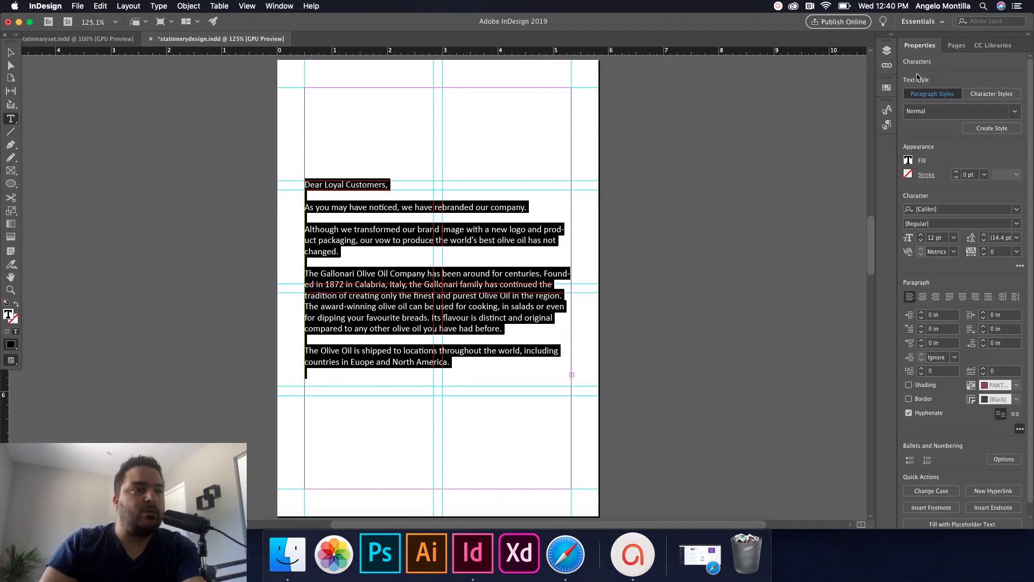
click(957, 210)
text(mont)
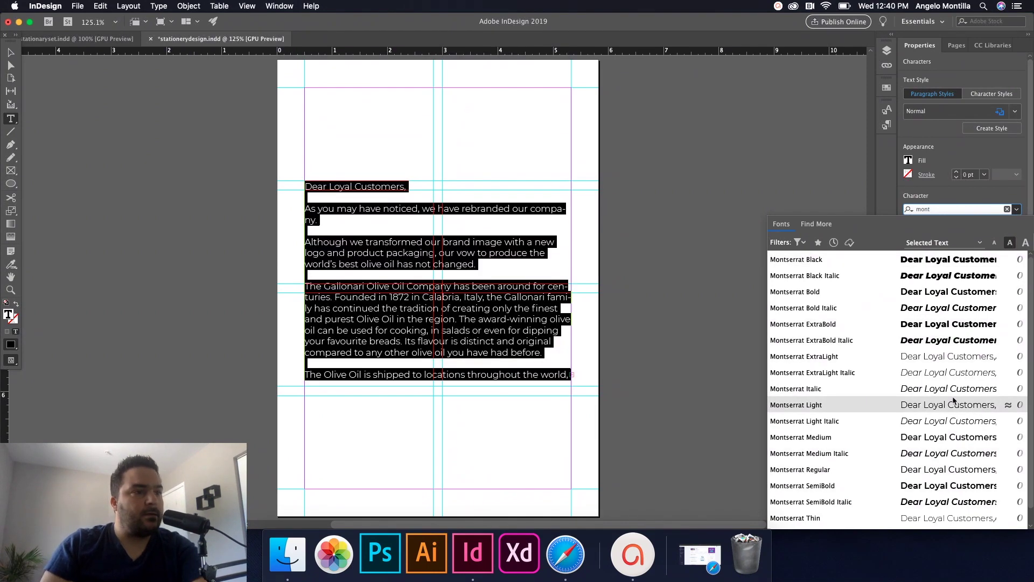
click(866, 357)
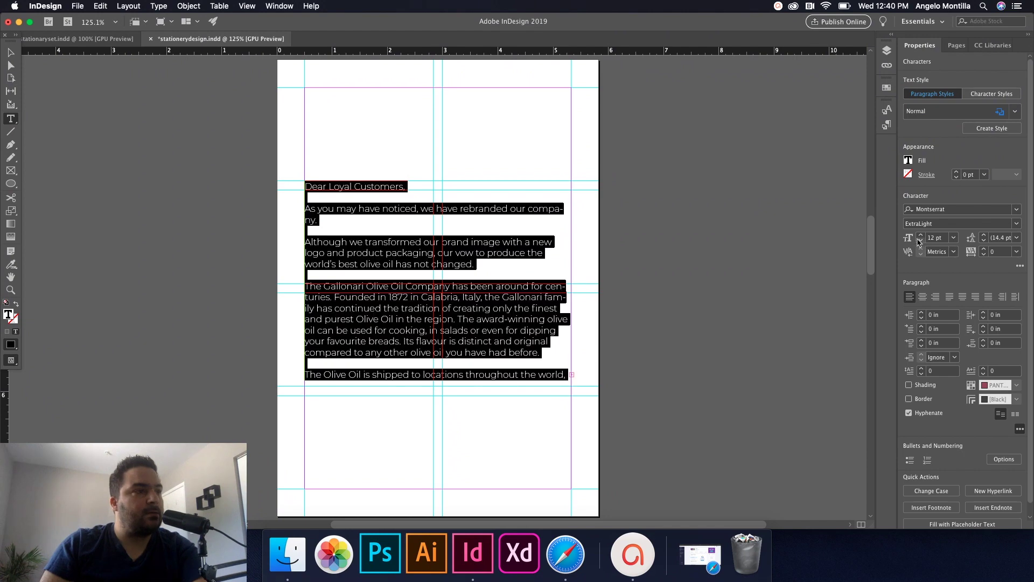
click(920, 241)
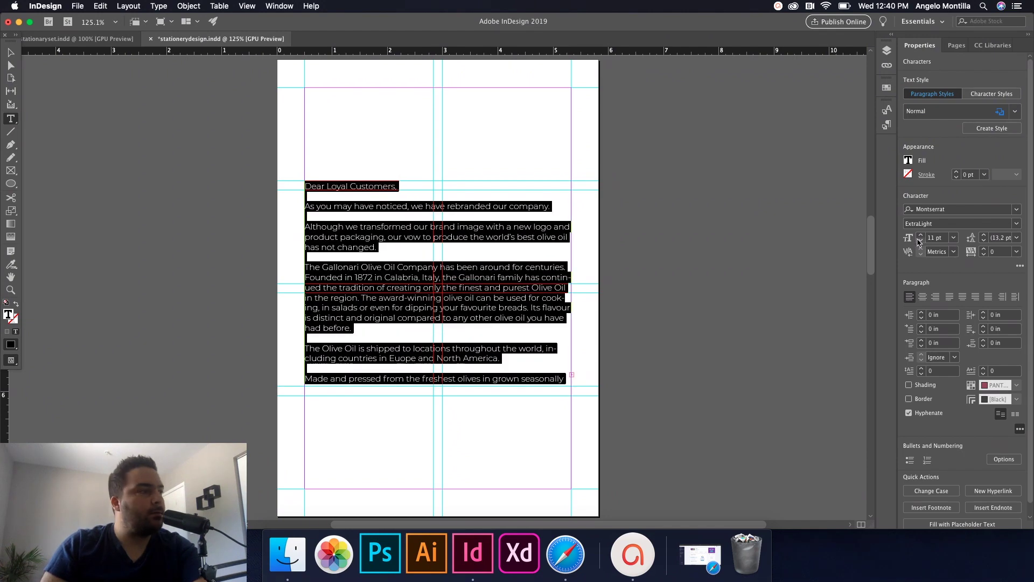
click(920, 241)
click(453, 276)
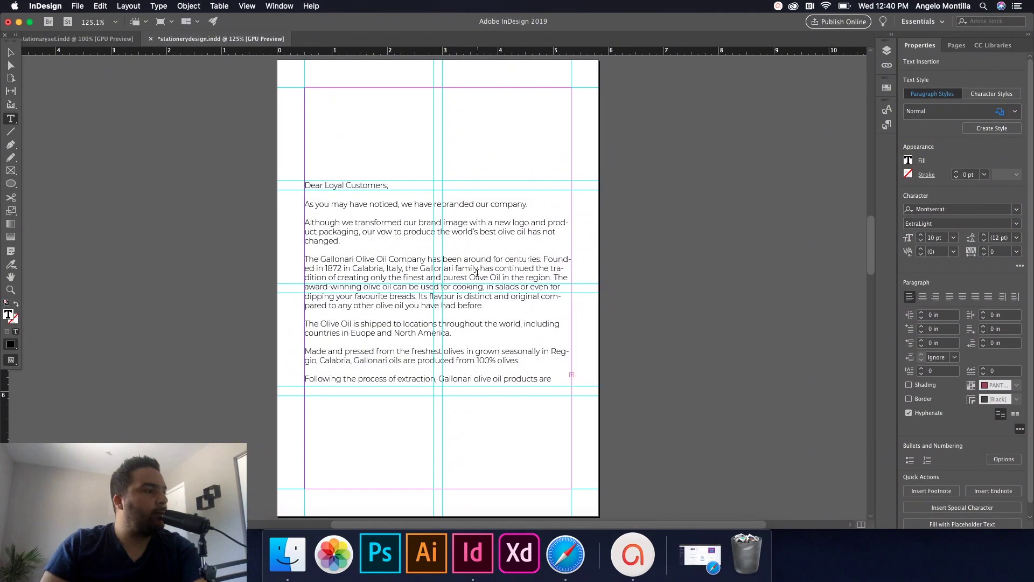
Extend the letter's text frame downward to a height of about 5.08 in.
key(Escape)
key(j)
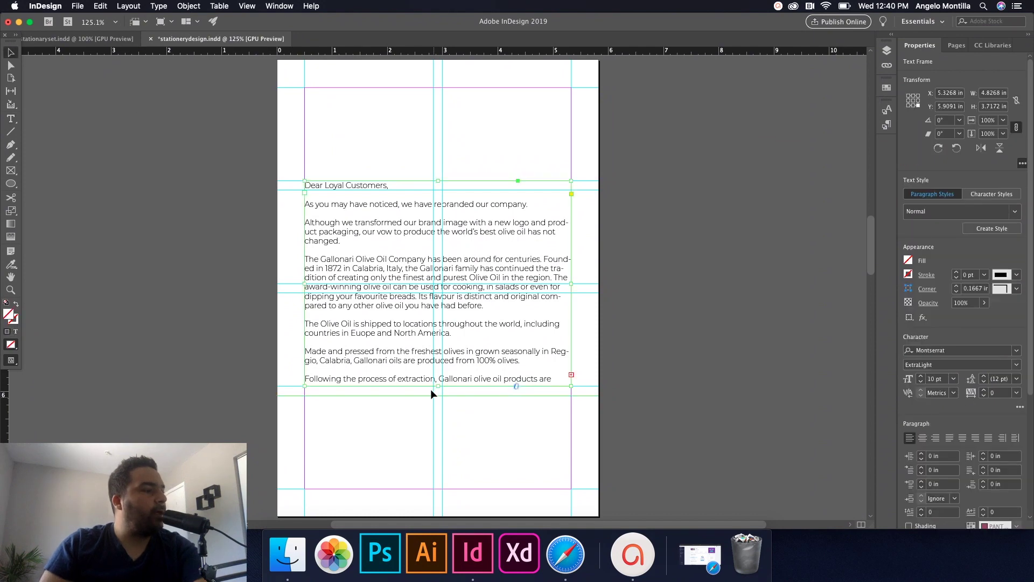
drag(434, 387, 438, 461)
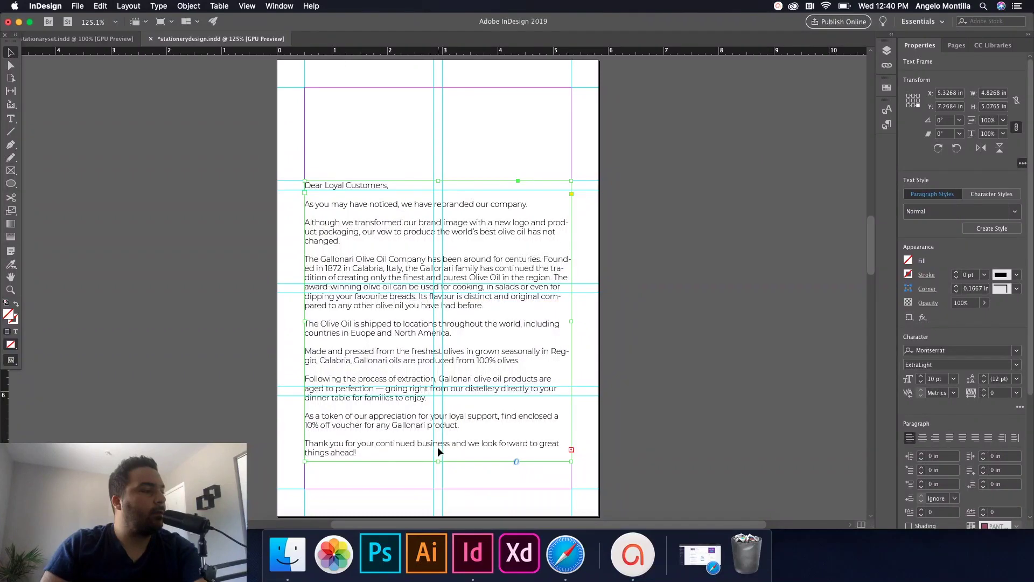
Delete the three paragraphs from "The Olive Oil is shipped" through "families to enjoy" and close up the blank lines.
double_click(427, 402)
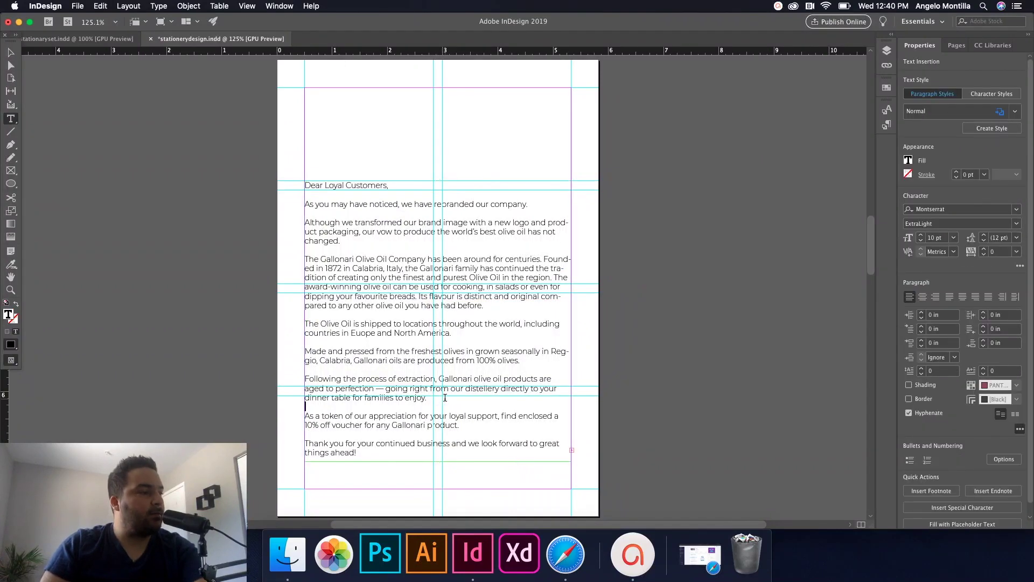
drag(445, 398, 303, 348)
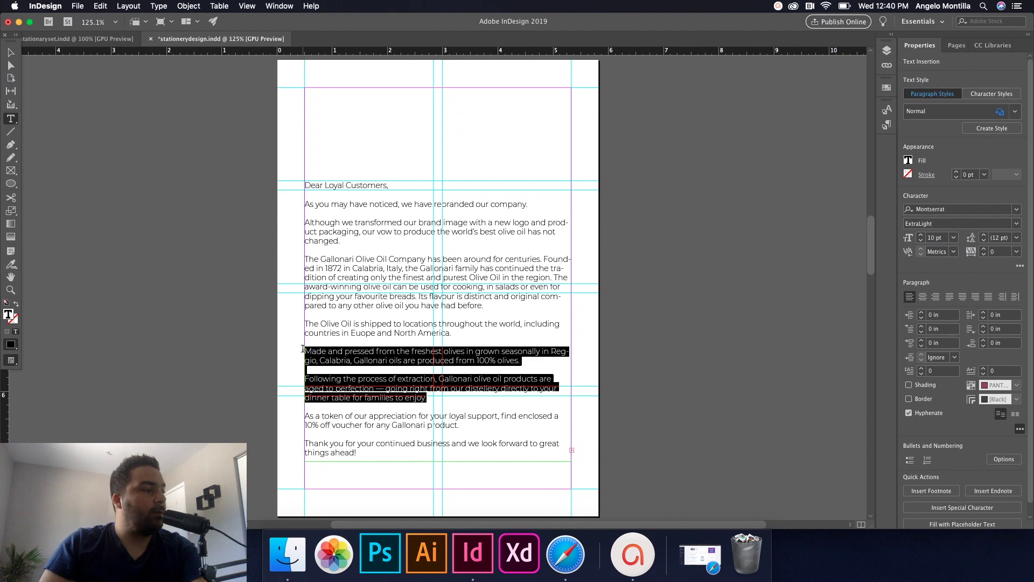
drag(302, 342, 303, 324)
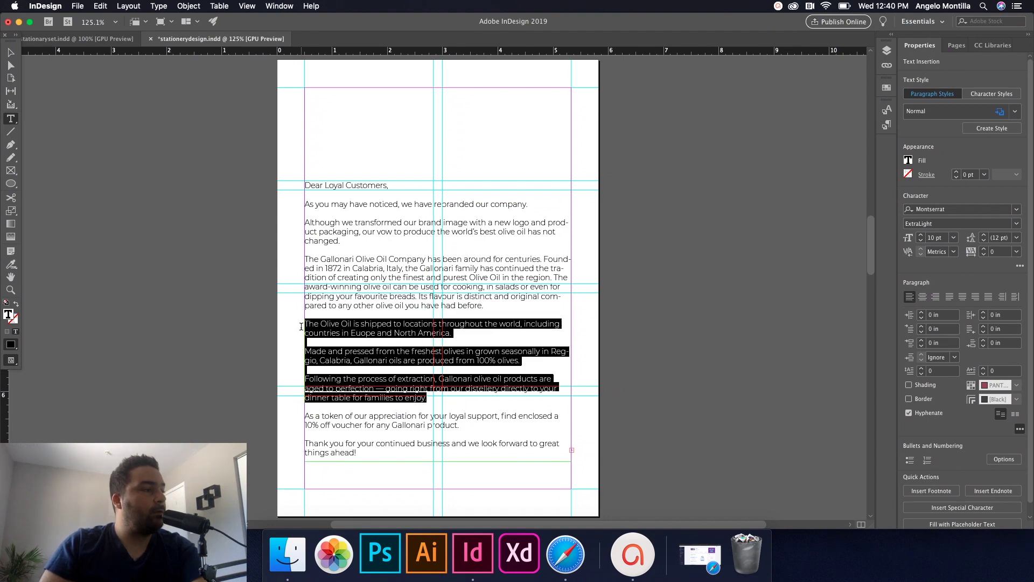
key(BackSpace)
key(BackSpace)
key(BackSpace)
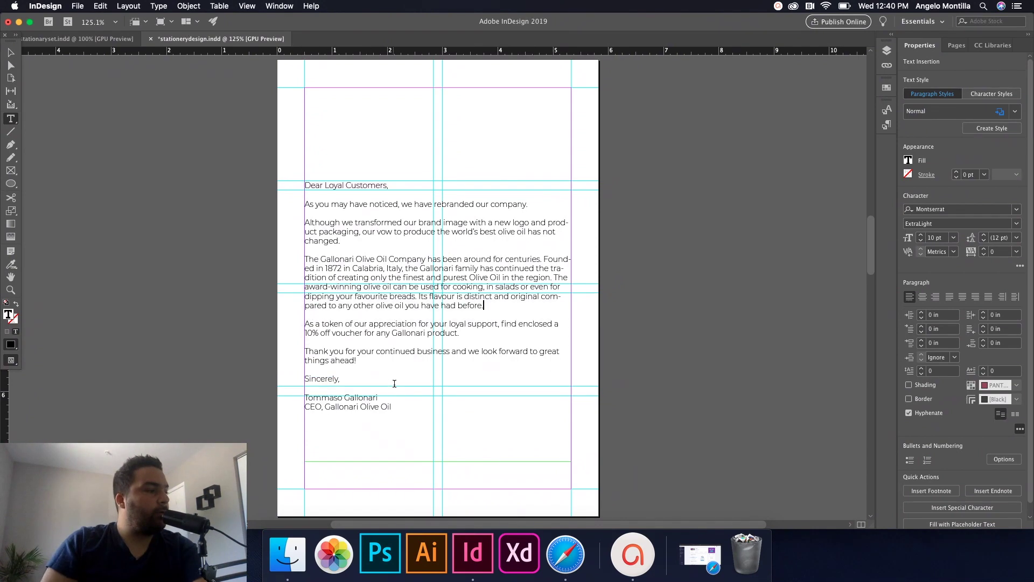
key(Escape)
Set the signatory's name and the CEO line at the end of the letter to Montserrat SemiBold.
alt+scroll(288, 186, up, 2)
click(352, 195)
scroll(390, 280, down, 3)
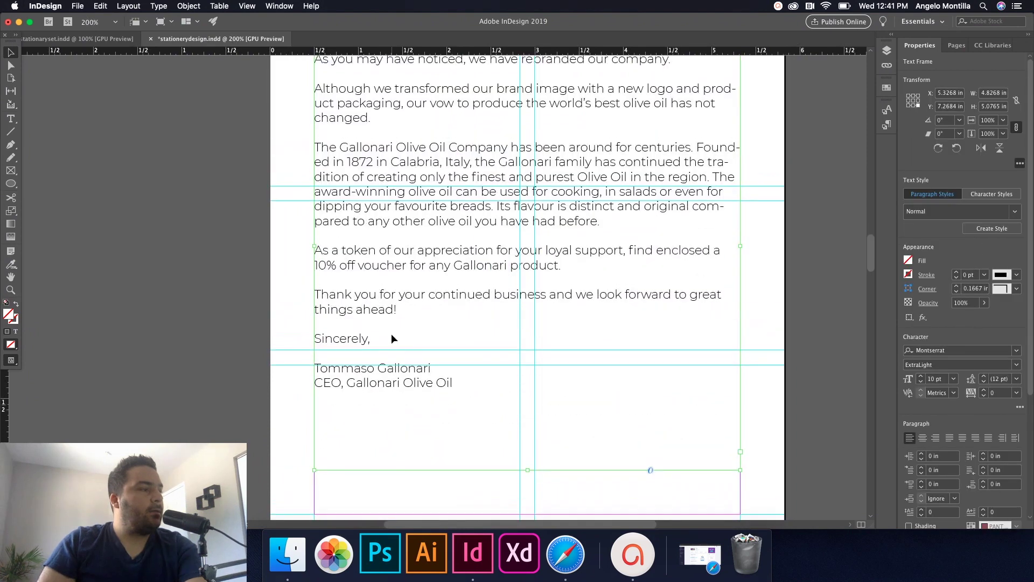
double_click(410, 371)
drag(457, 383, 291, 366)
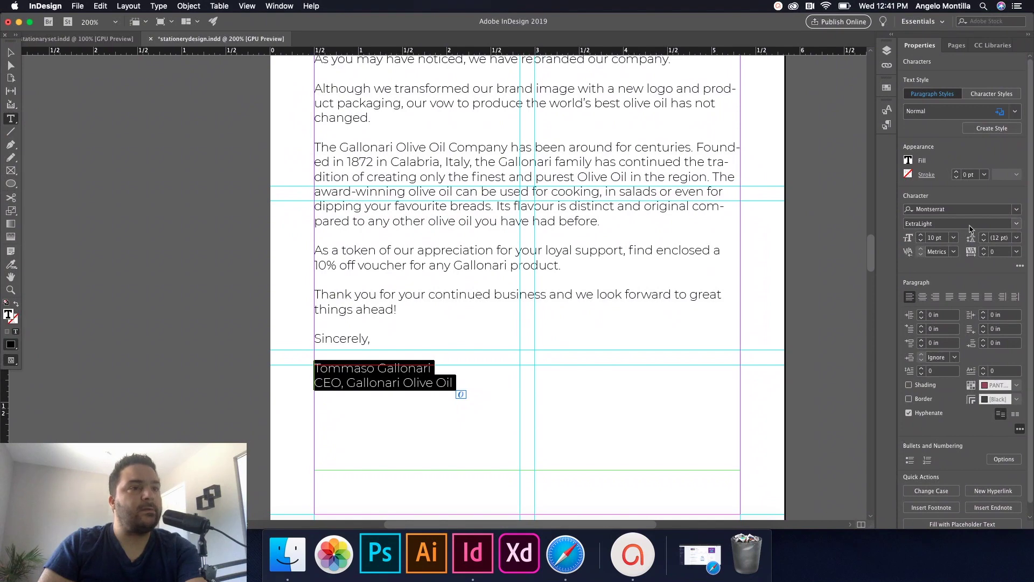
click(1016, 225)
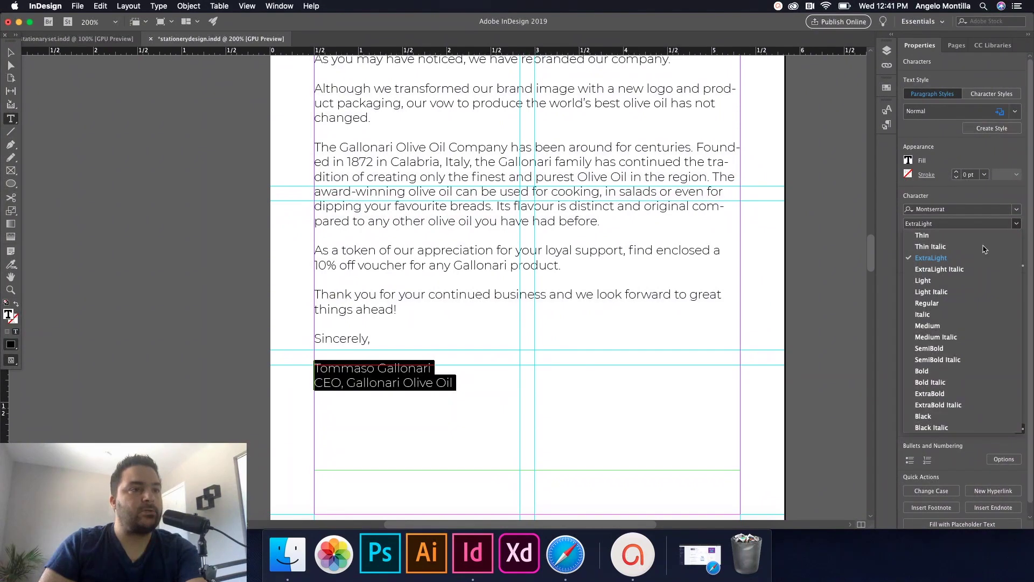
click(928, 349)
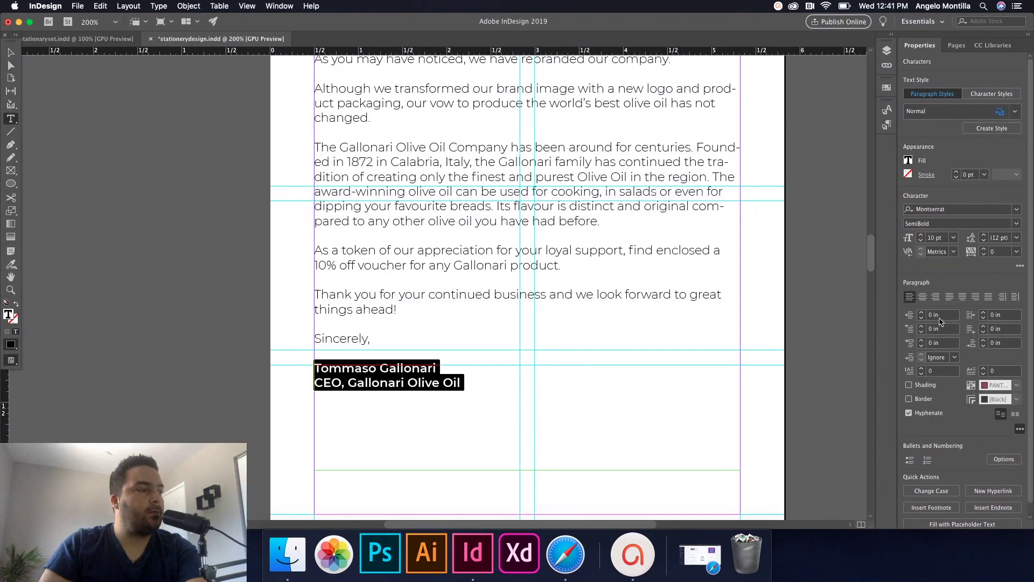
click(454, 362)
Show the top of the letter in preview mode and check its styling against the letter page in stationaryset.indd.
scroll(457, 358, up, 6)
scroll(457, 358, down, 1)
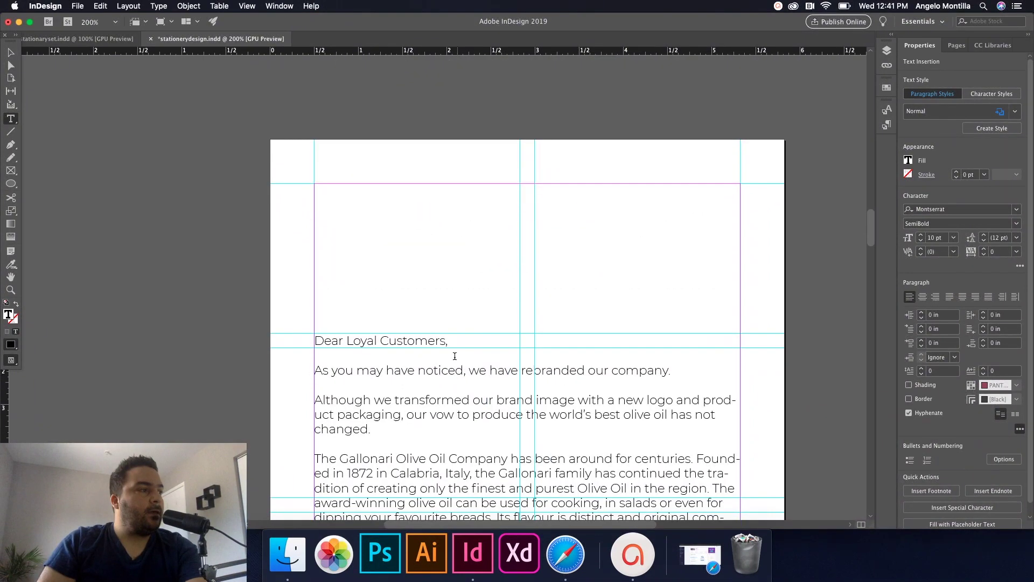
click(10, 52)
key(w)
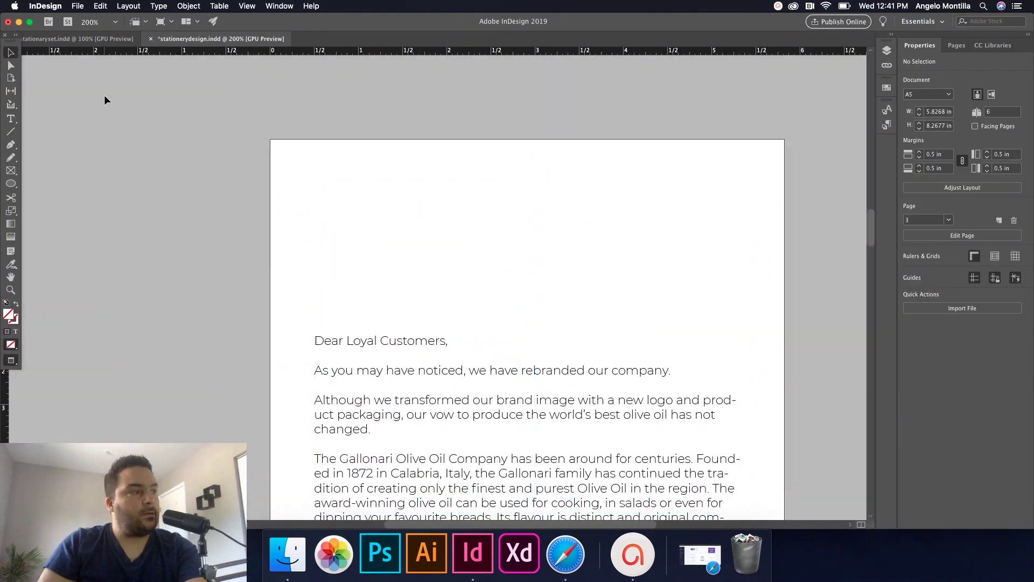
click(111, 38)
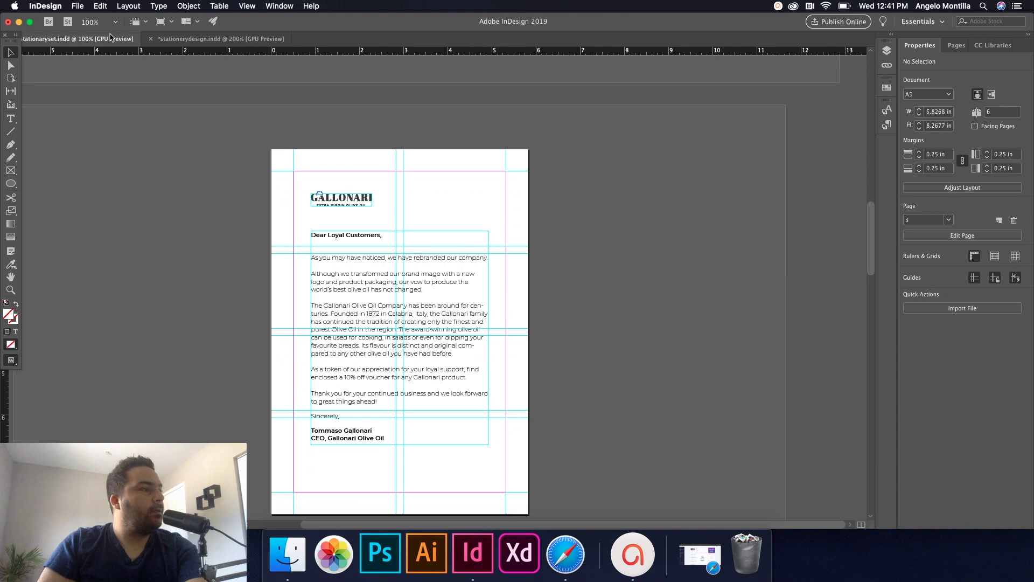
In stationerydesign.indd, set the greeting "Dear Loyal Customers," to Montserrat SemiBold and add a blank line beneath it.
click(221, 39)
double_click(402, 340)
drag(447, 342, 272, 332)
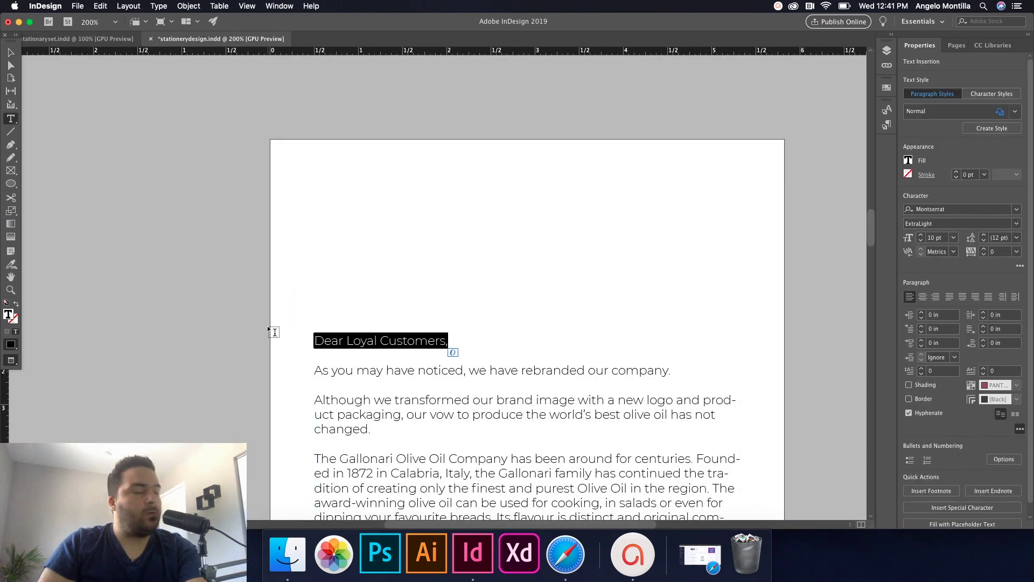
click(1016, 223)
click(938, 348)
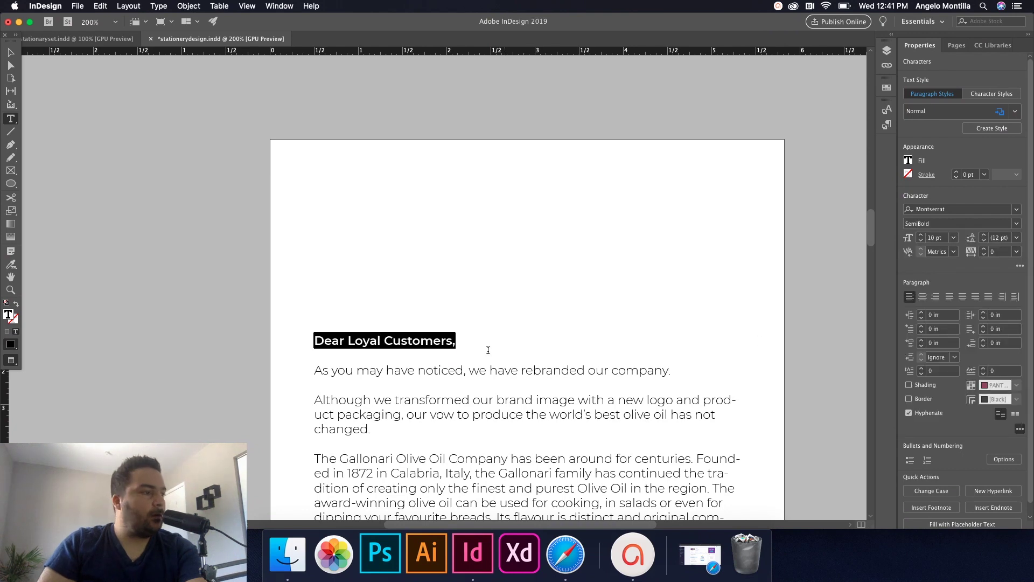
click(468, 346)
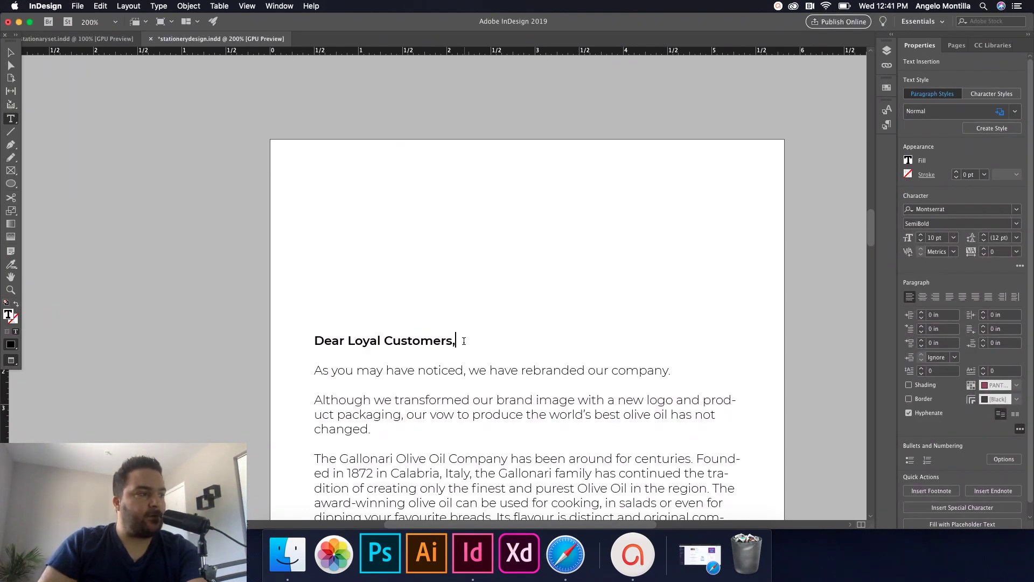
key(Return)
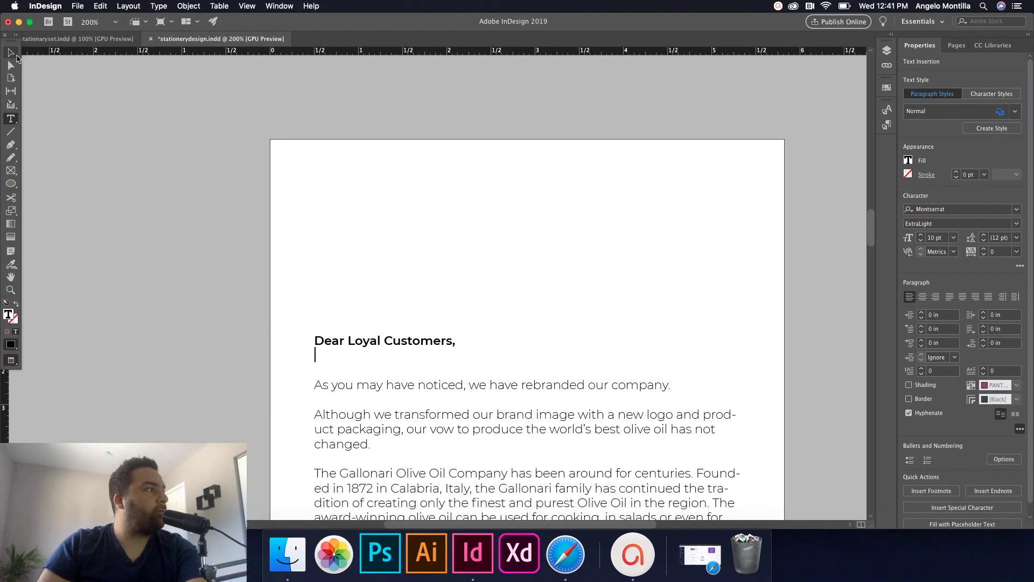
Place the dark GALLONARI logo from the library above the greeting, aligned to the left margin, and scale it to about 1.7 in wide.
click(14, 50)
click(401, 231)
key(w)
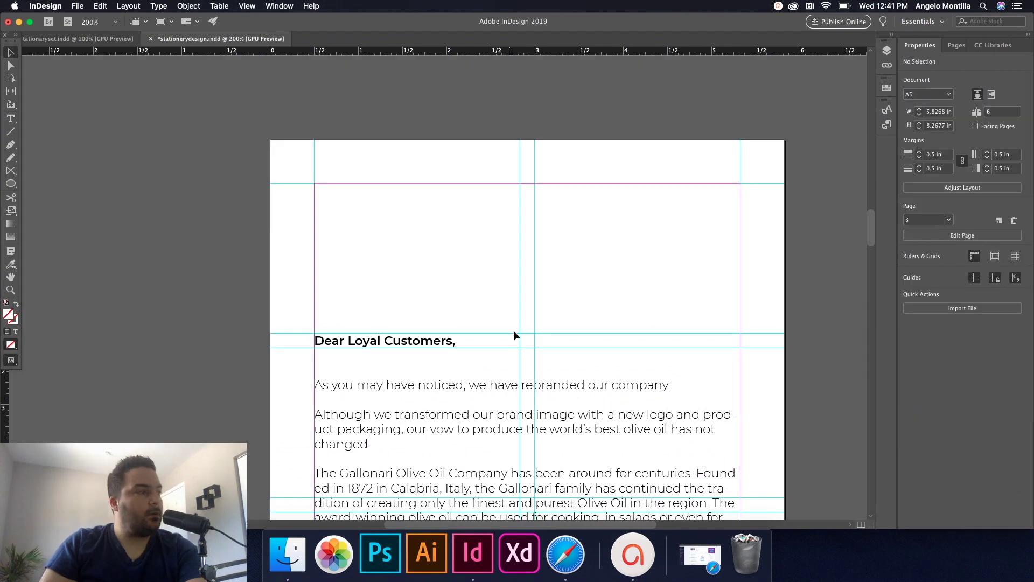
click(993, 46)
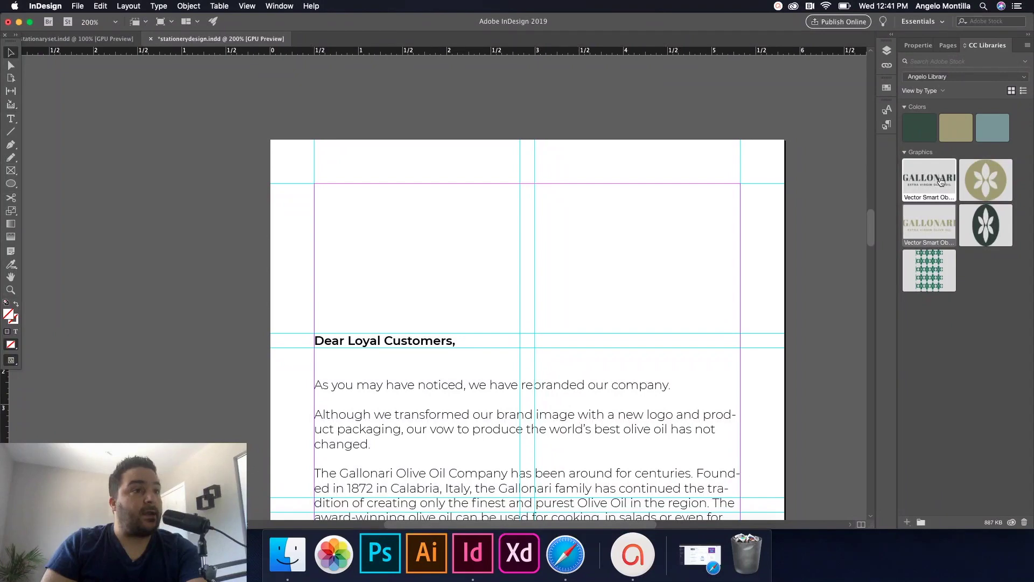
drag(933, 180, 522, 300)
key(w)
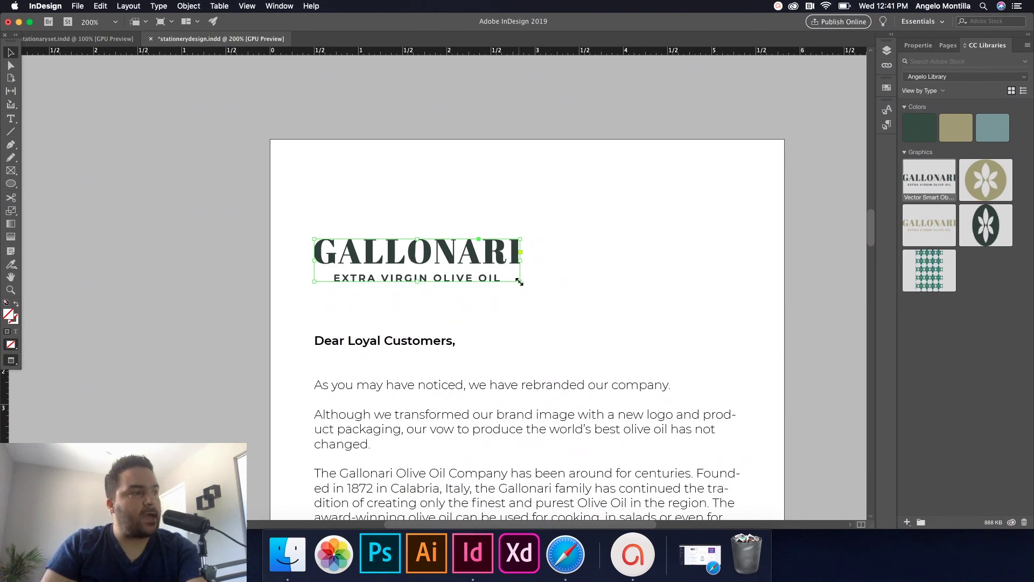
drag(519, 281, 462, 269)
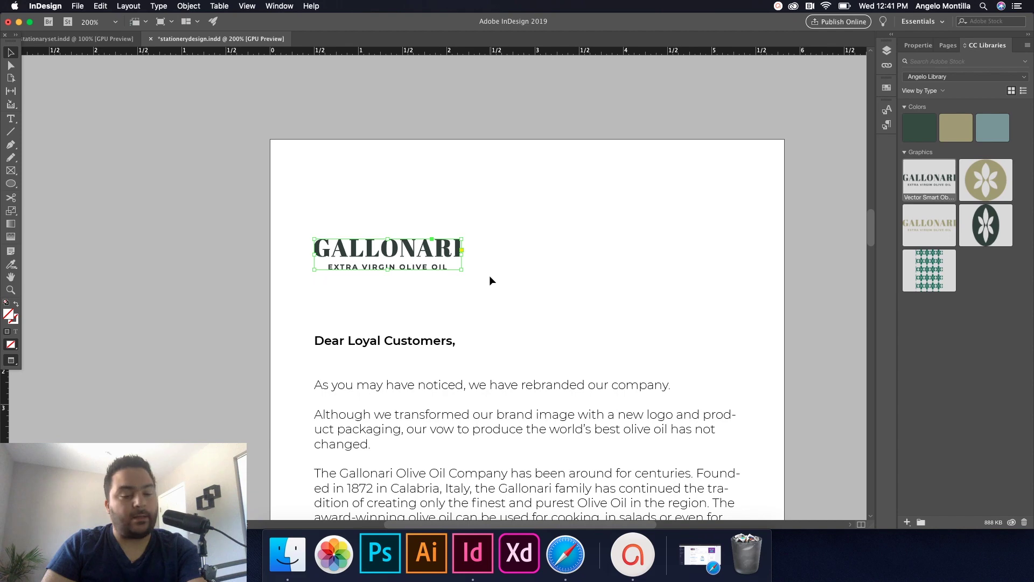
key(w)
key(w)
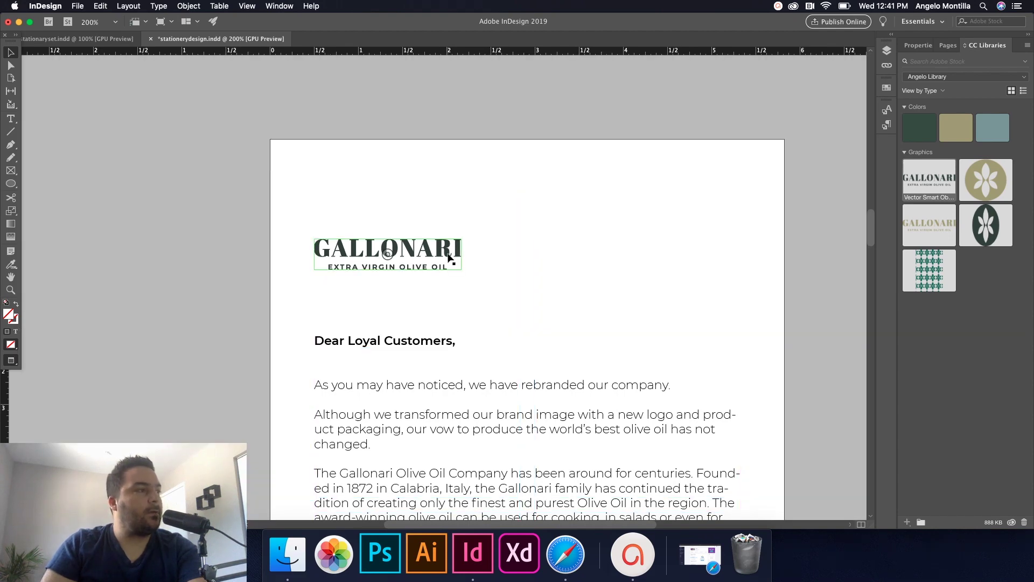
Shorten the letter's text frame from its lower edge to just below the CEO line and preview the page.
key(super+1)
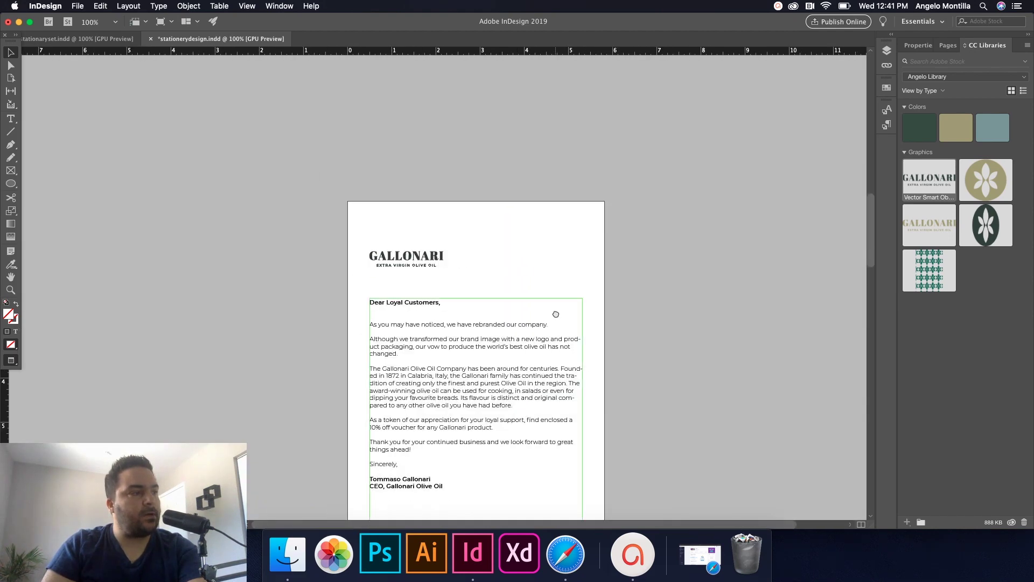
drag(554, 307, 568, 266)
scroll(483, 415, down, 1)
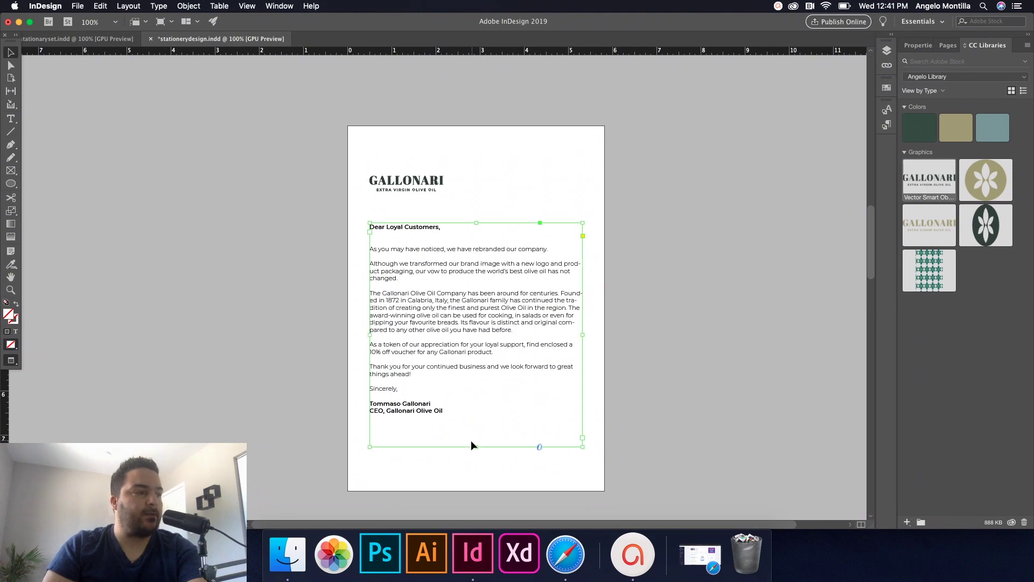
drag(473, 447, 474, 421)
click(650, 383)
key(w)
key(w)
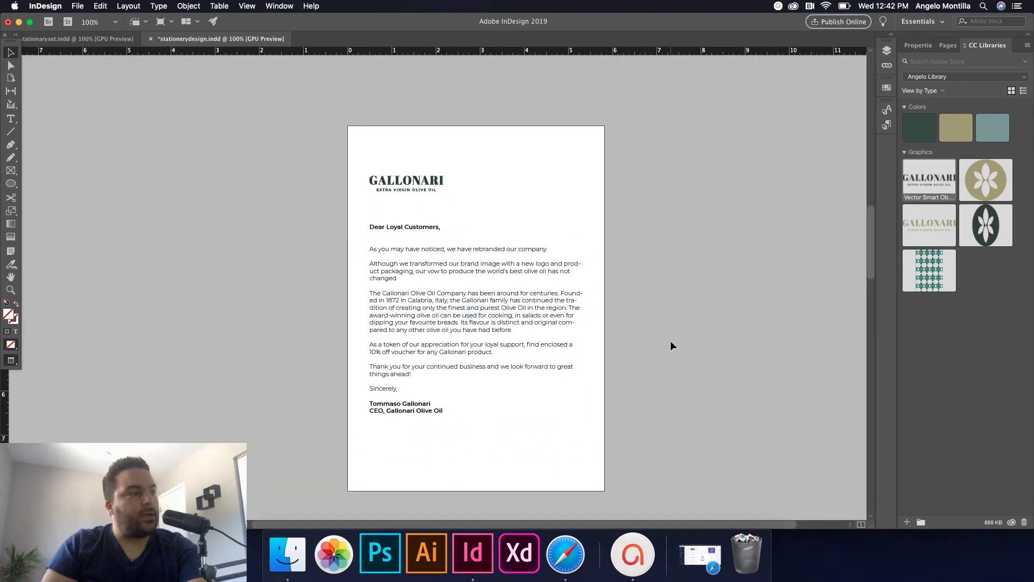
Nudge the logo slightly down toward the greeting and save the document.
click(432, 187)
key(Down)
key(Down)
key(Down)
key(Down)
key(Down)
key(Down)
key(Down)
key(Down)
key(Down)
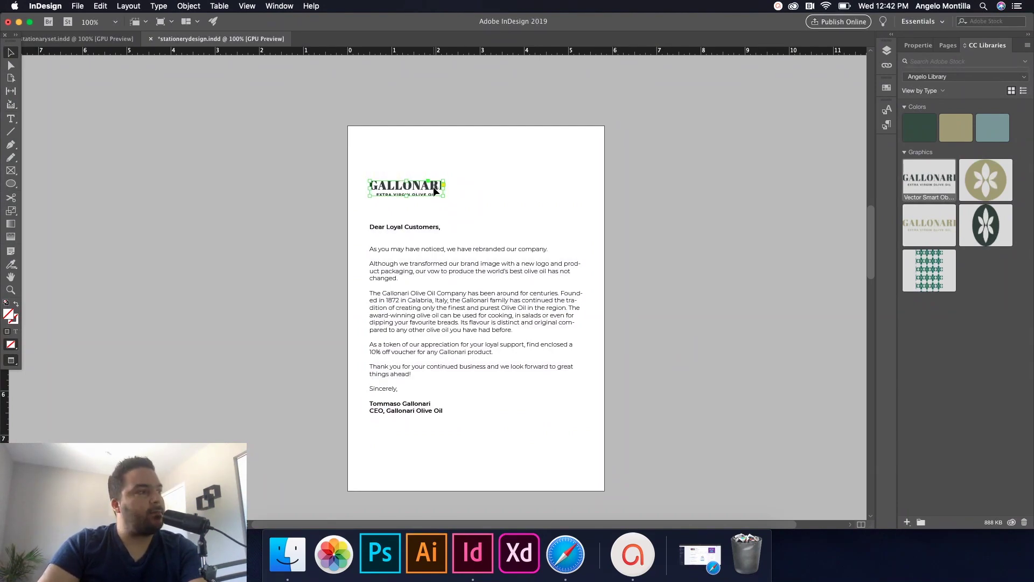
click(537, 198)
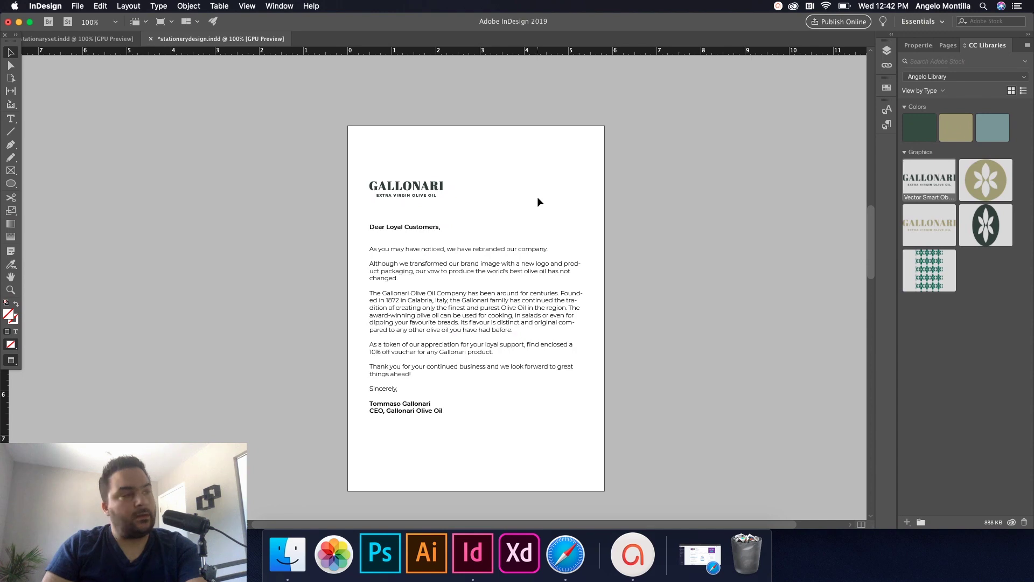
key(super+s)
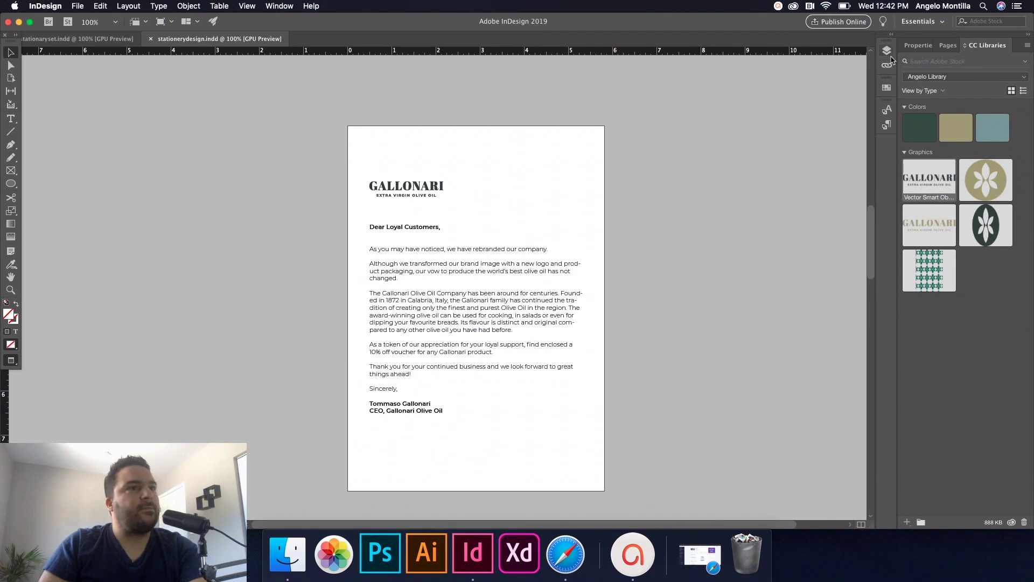
Go to page 4 and examine the matching business card and its layers in stationaryset.indd.
click(949, 46)
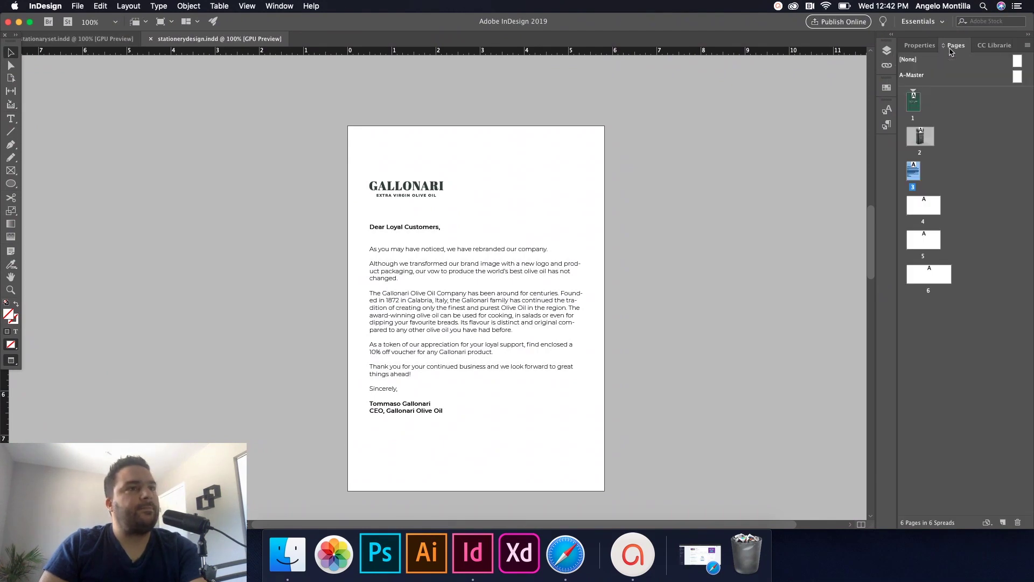
double_click(934, 204)
click(78, 39)
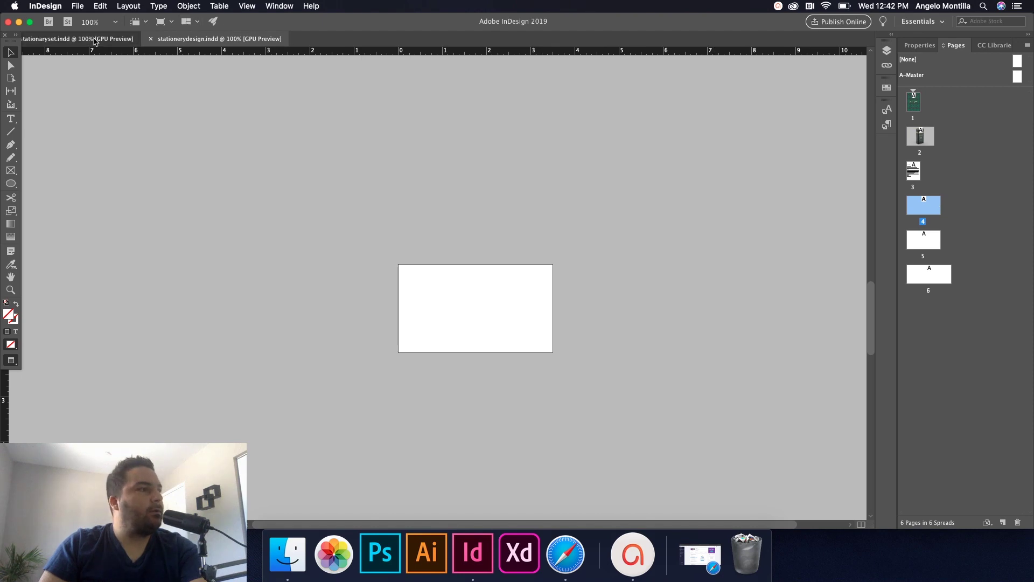
click(887, 50)
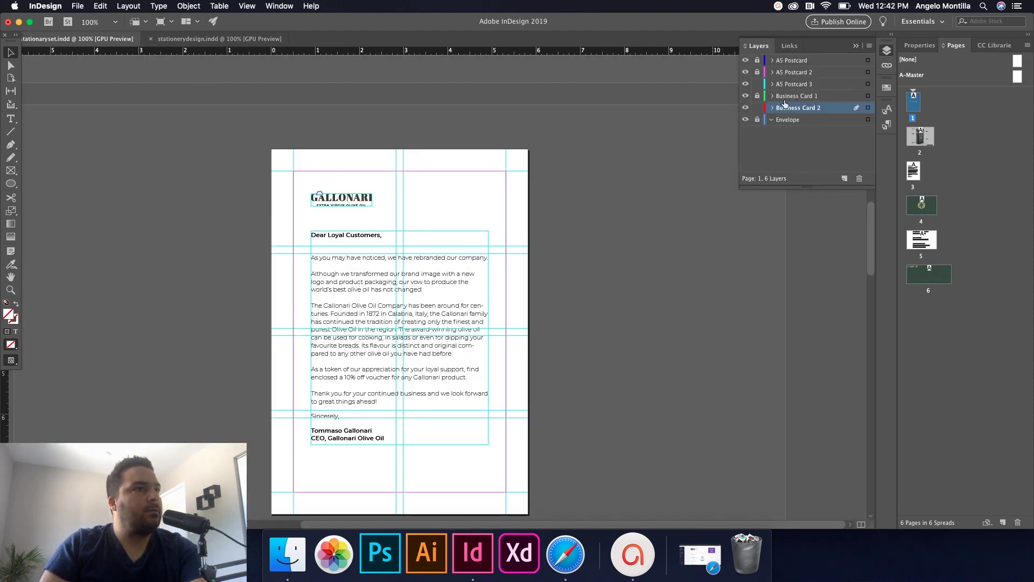
scroll(598, 172, down, 10)
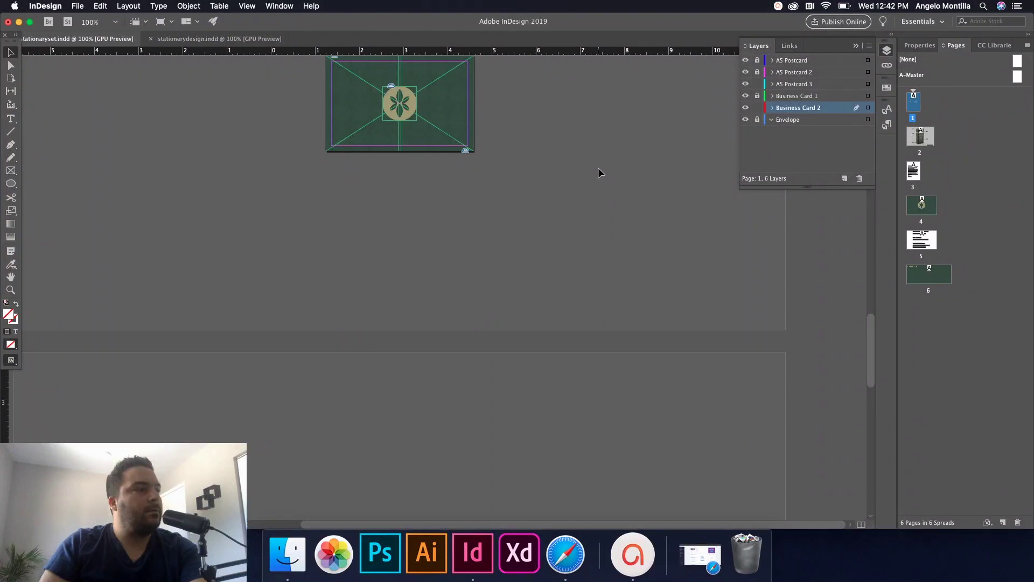
click(525, 215)
key(w)
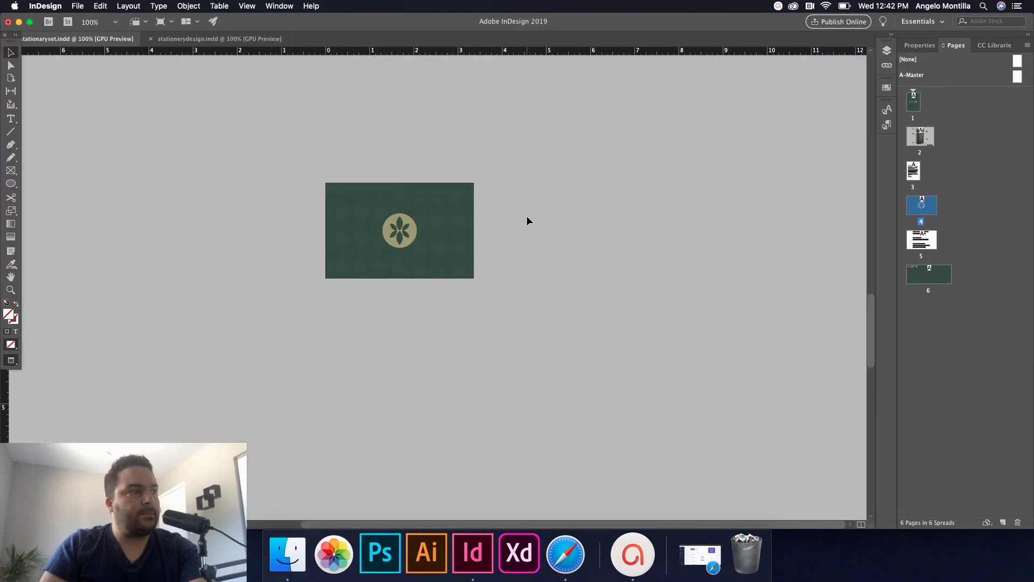
key(super+grave)
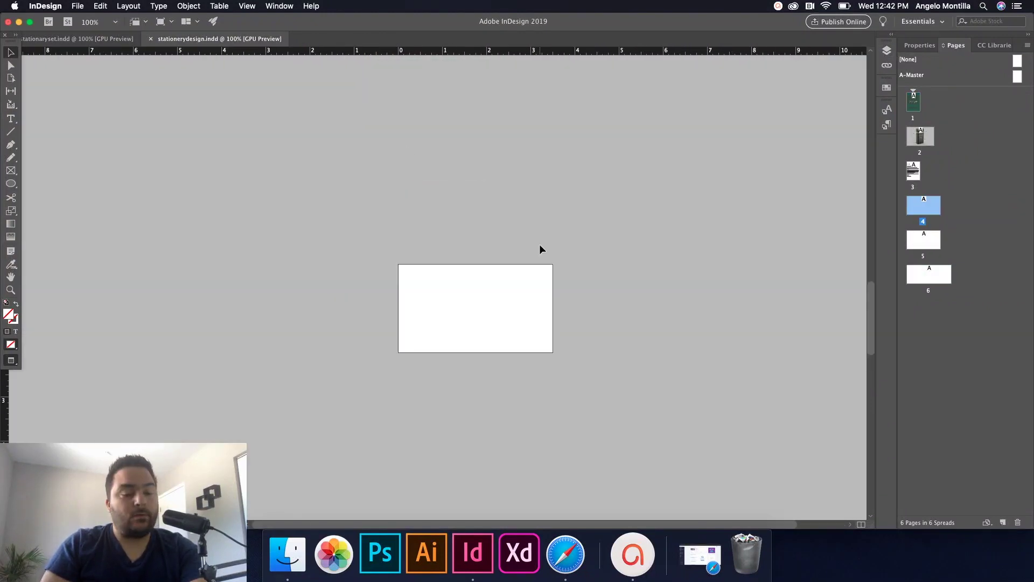
Make Business Card 1 the active layer and lock the A5 Postcard 3 layer.
scroll(554, 338, up, 3)
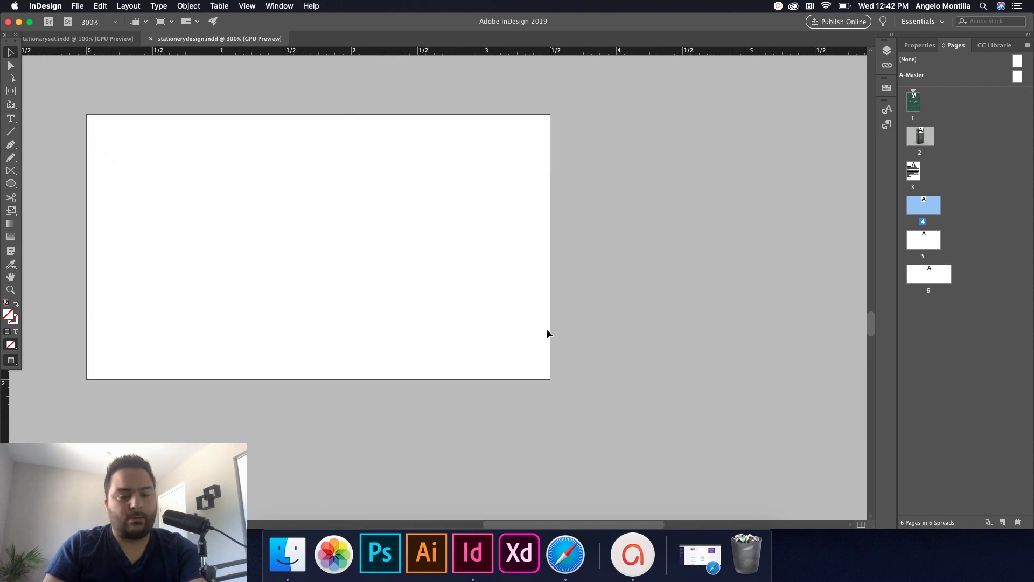
key(w)
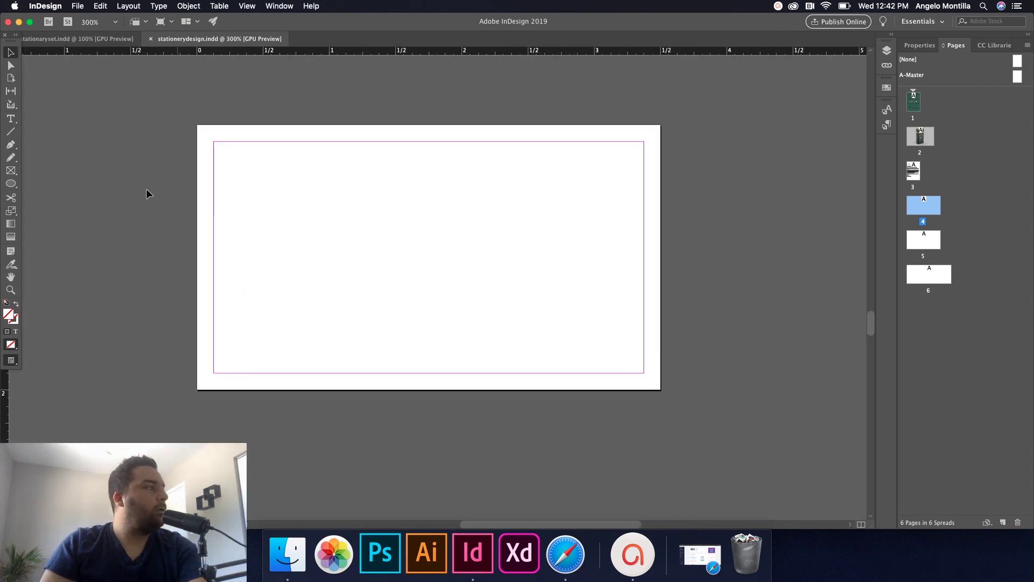
click(887, 50)
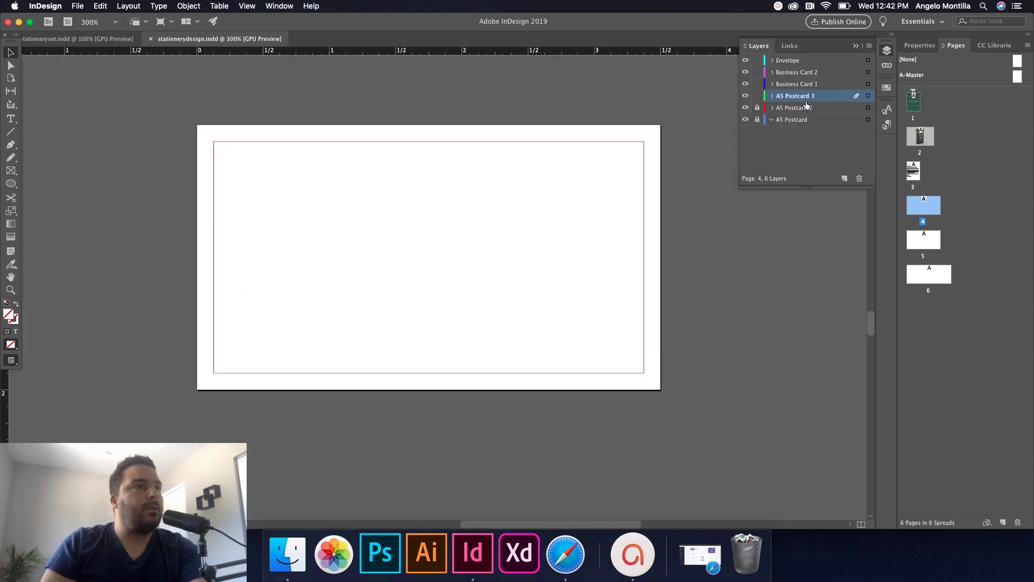
click(796, 84)
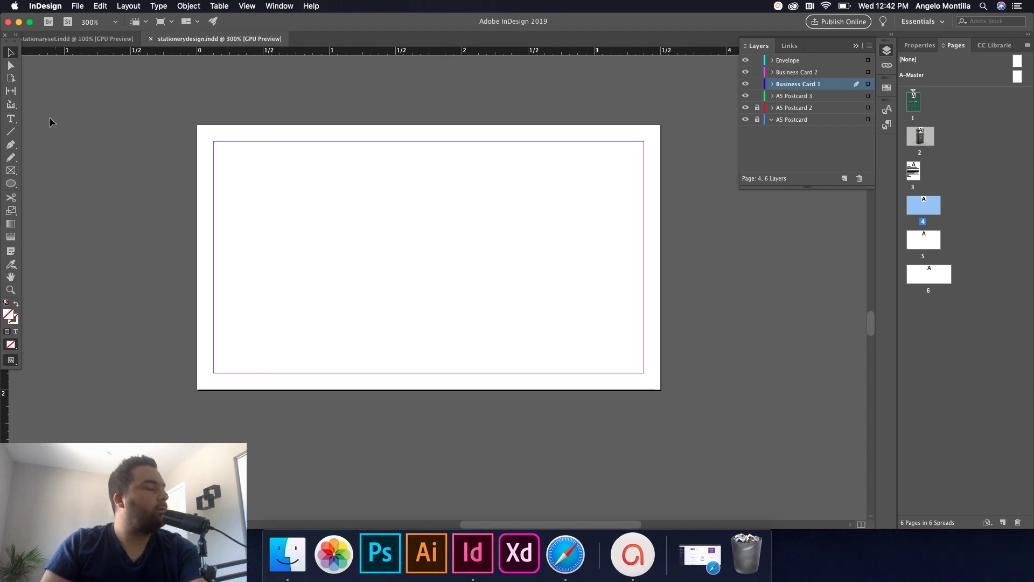
click(757, 96)
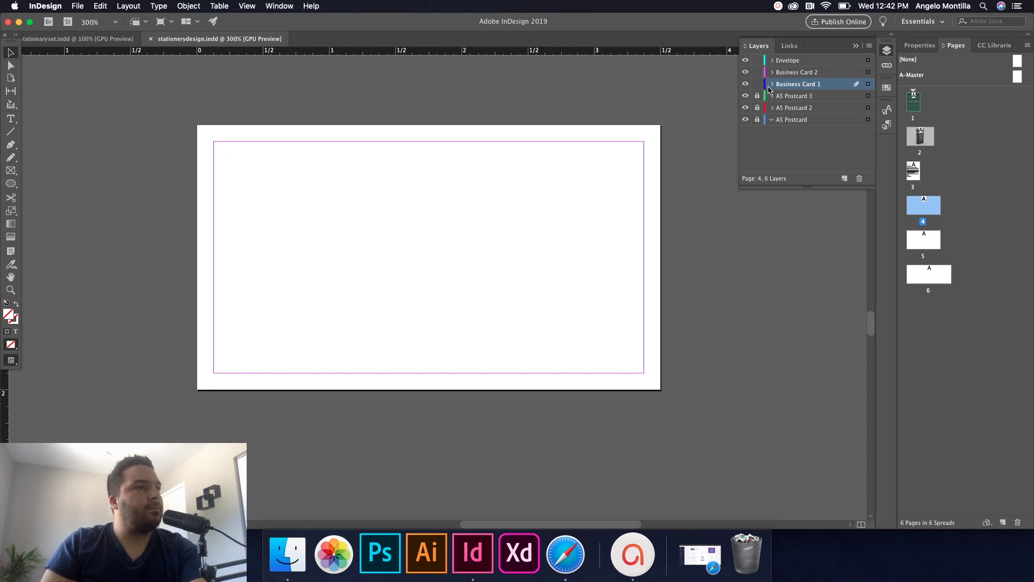
Draw a rectangular frame covering the whole business card on page 4 and fill it with the library's dark green.
click(11, 170)
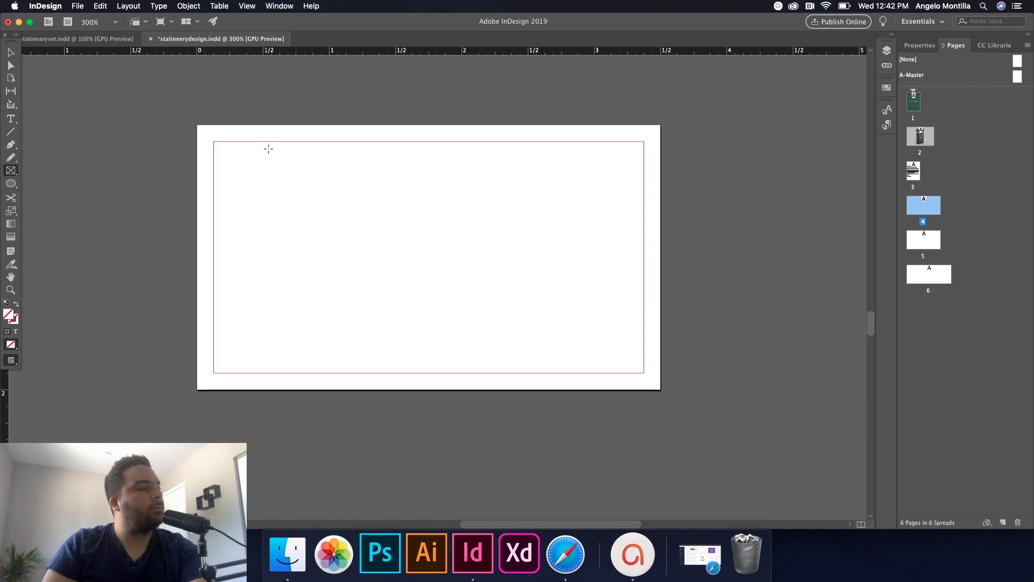
drag(204, 127, 661, 389)
click(10, 52)
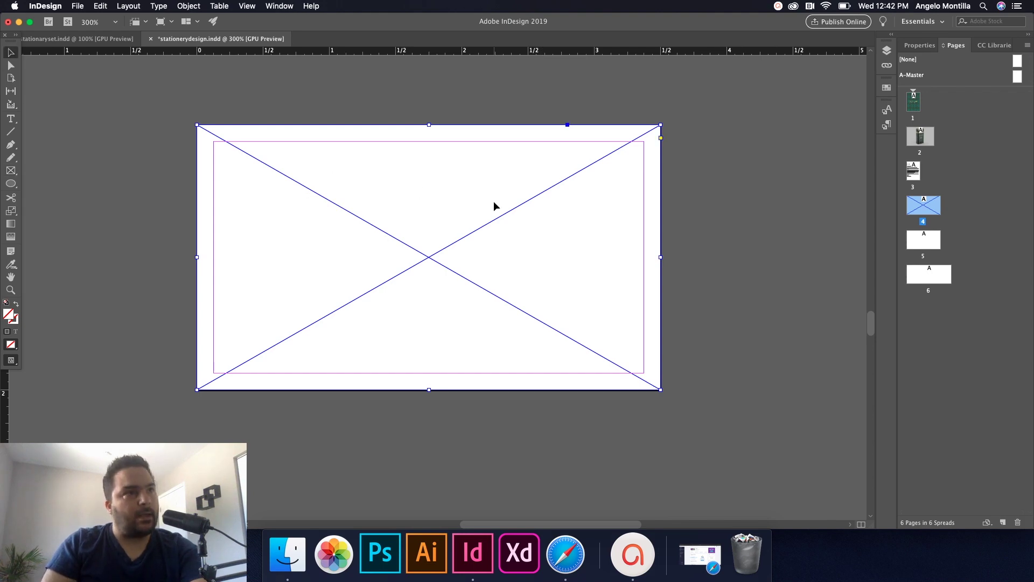
click(983, 46)
click(921, 129)
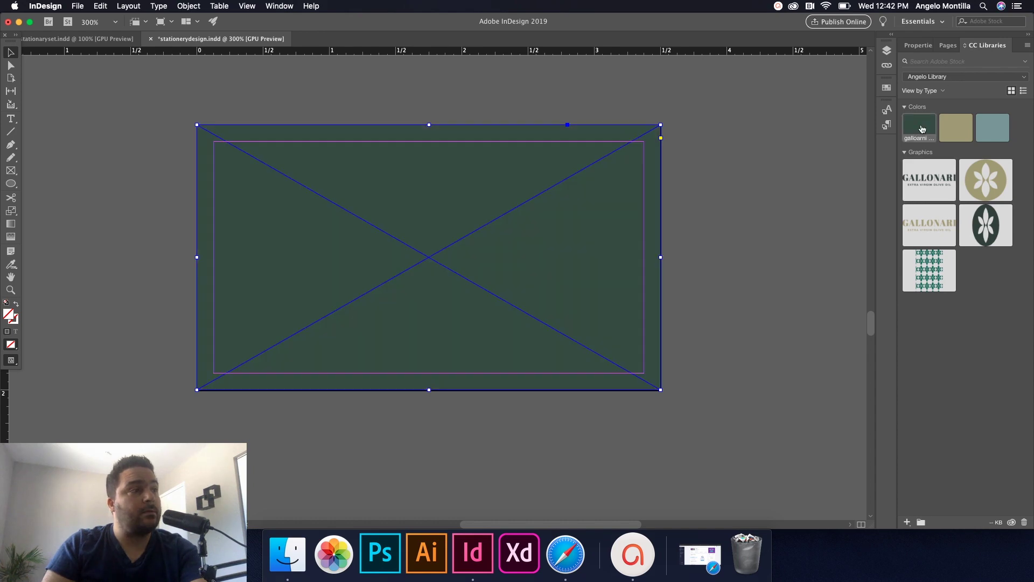
click(782, 193)
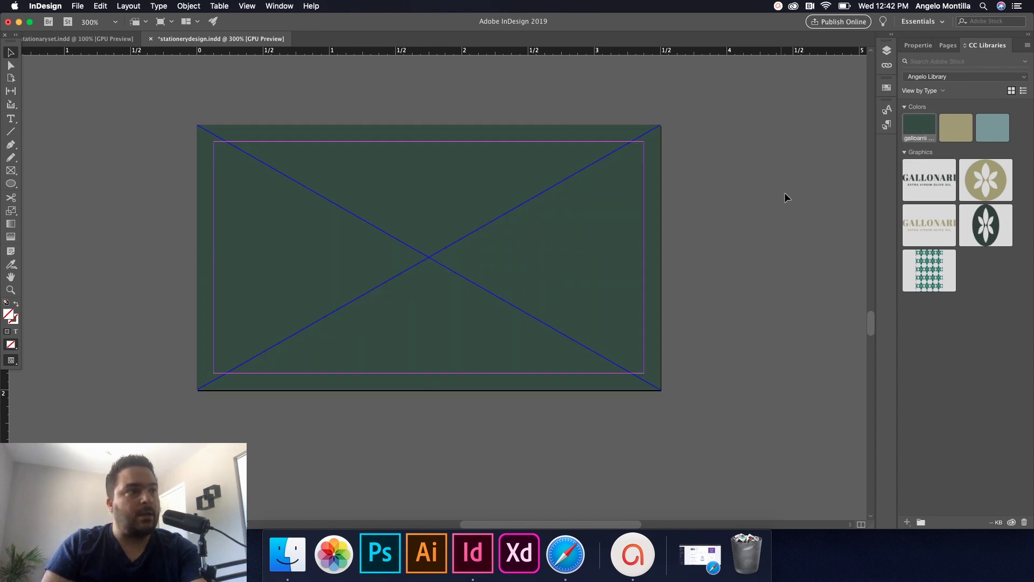
Place the leaf pattern graphic from the library into the green frame and fit it to fill the frame proportionally.
drag(934, 272, 849, 256)
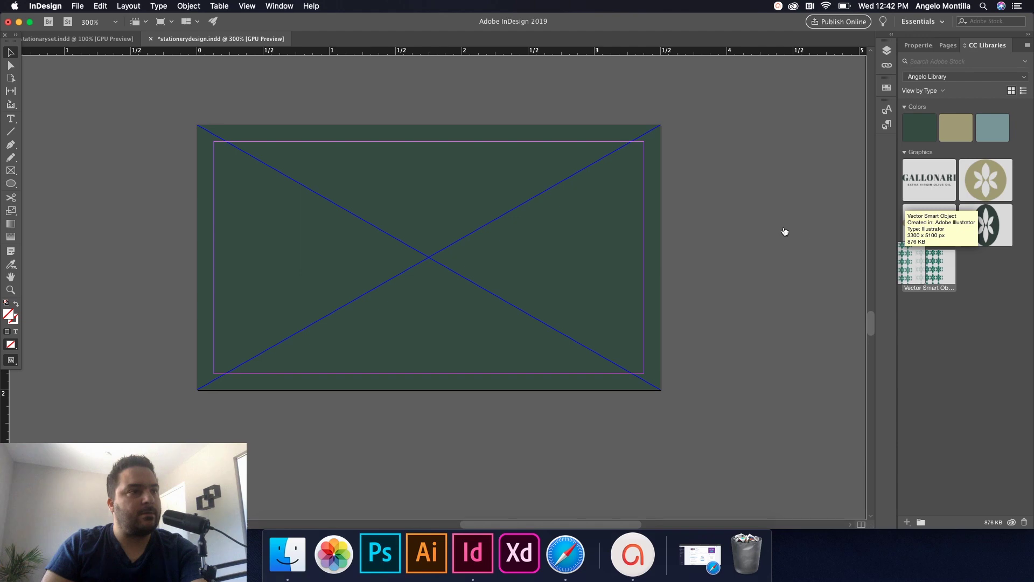
drag(487, 160, 426, 185)
key(super+shift+a)
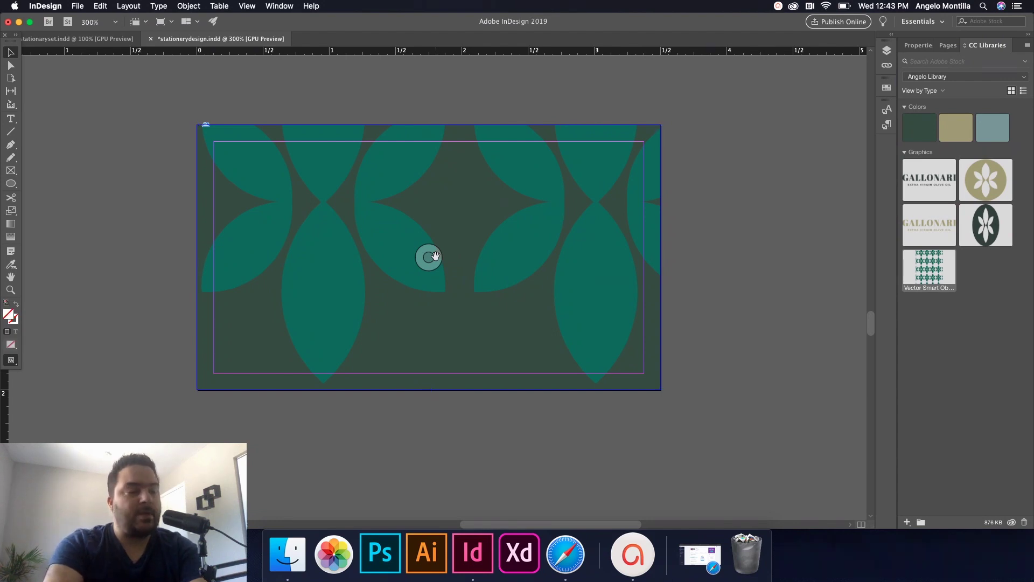
click(429, 257)
key(super+alt+shift+c)
click(786, 250)
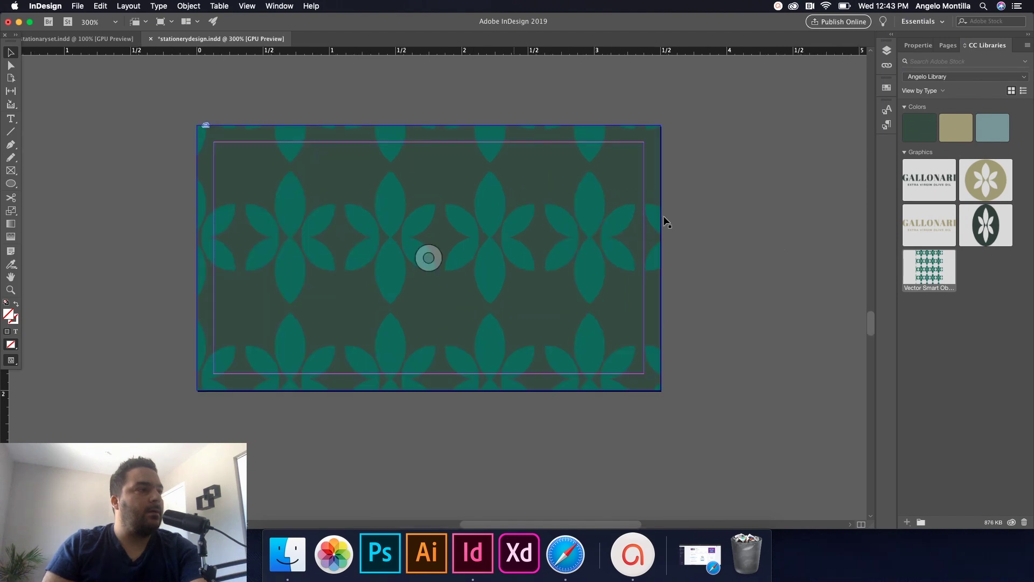
Set the leaf pattern graphic on page 4 to Multiply blending at 12% opacity.
click(429, 258)
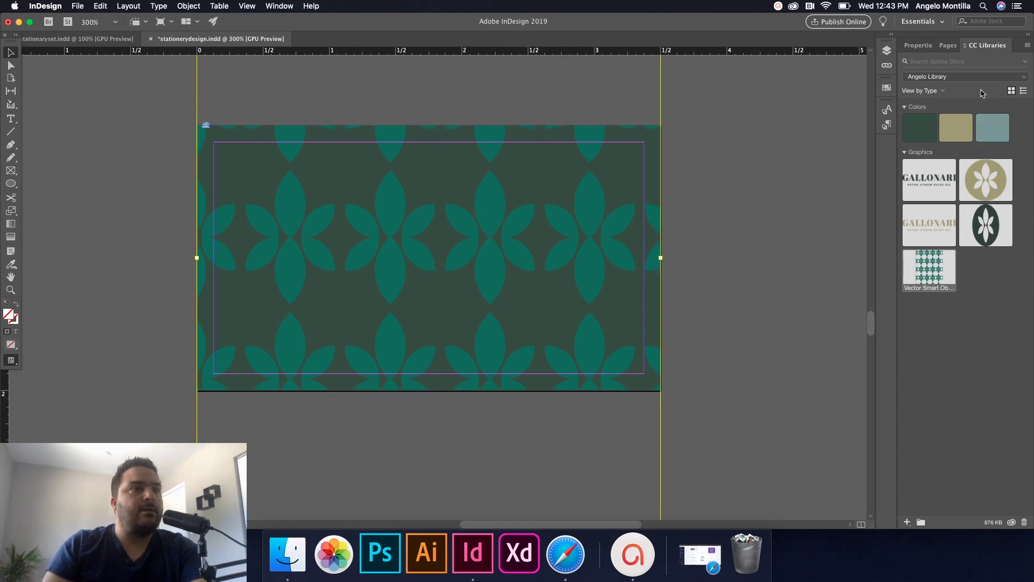
click(918, 47)
click(923, 208)
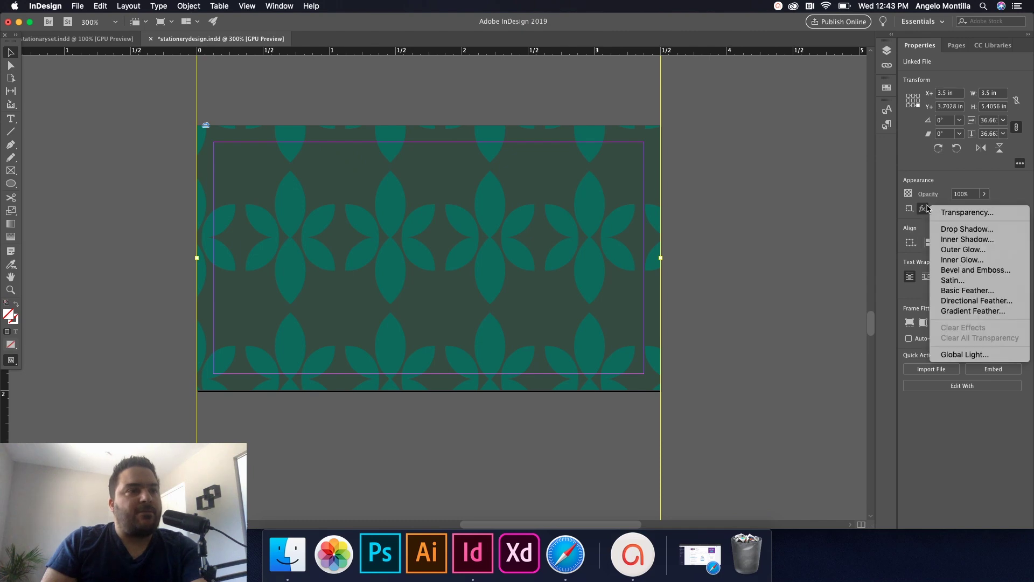
click(947, 215)
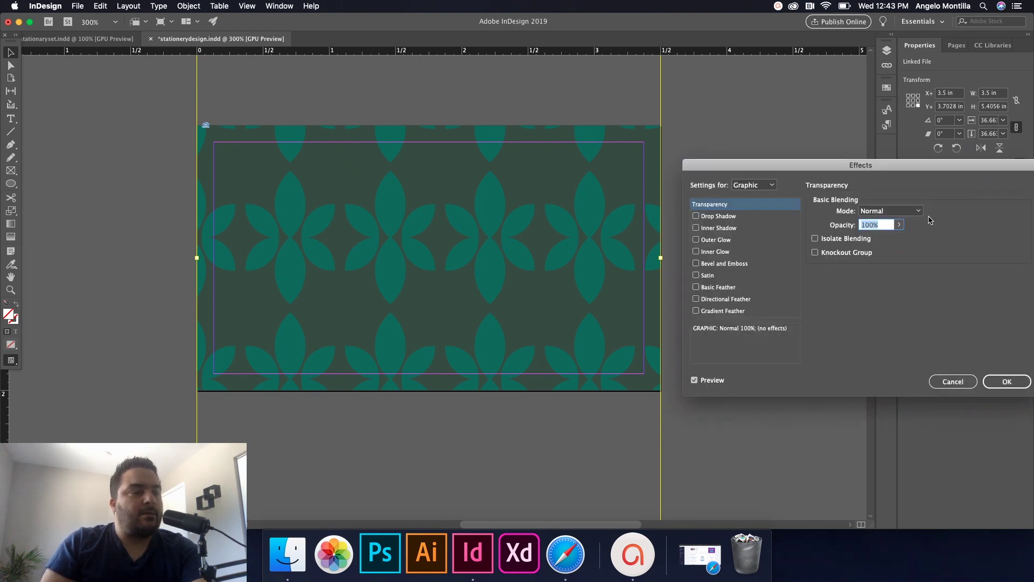
click(918, 211)
click(896, 237)
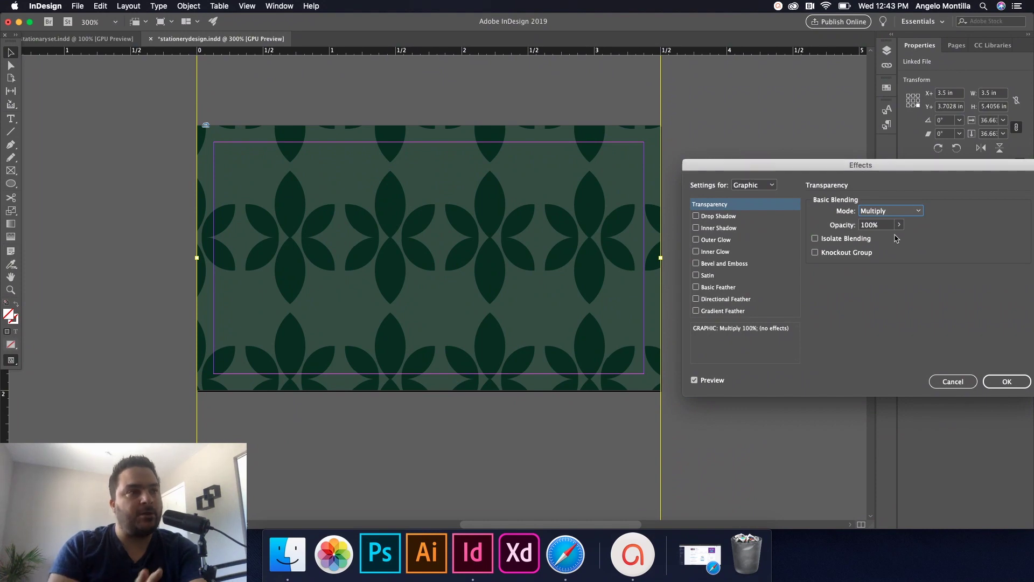
click(899, 224)
drag(891, 239, 850, 240)
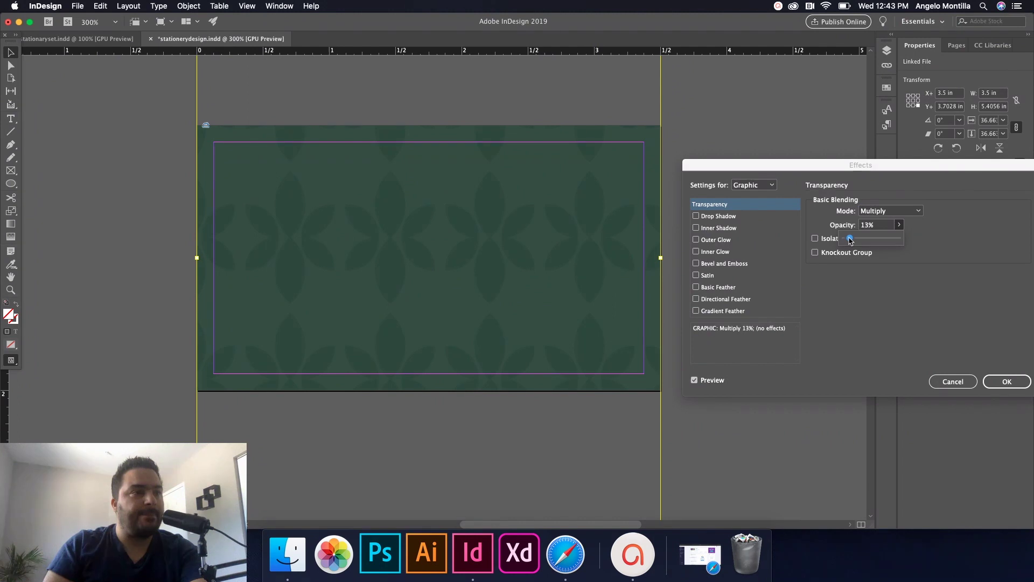
click(1006, 382)
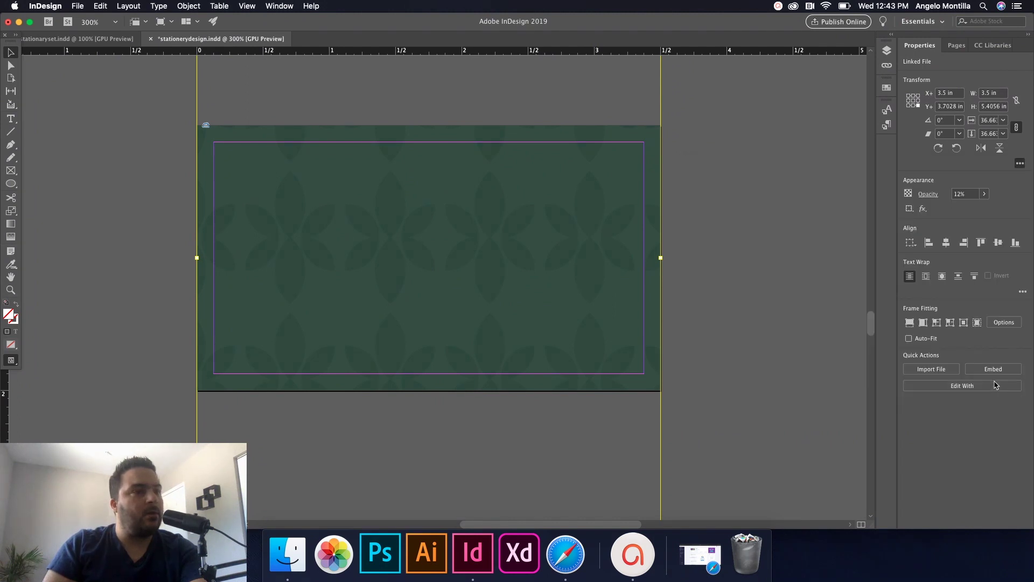
click(757, 295)
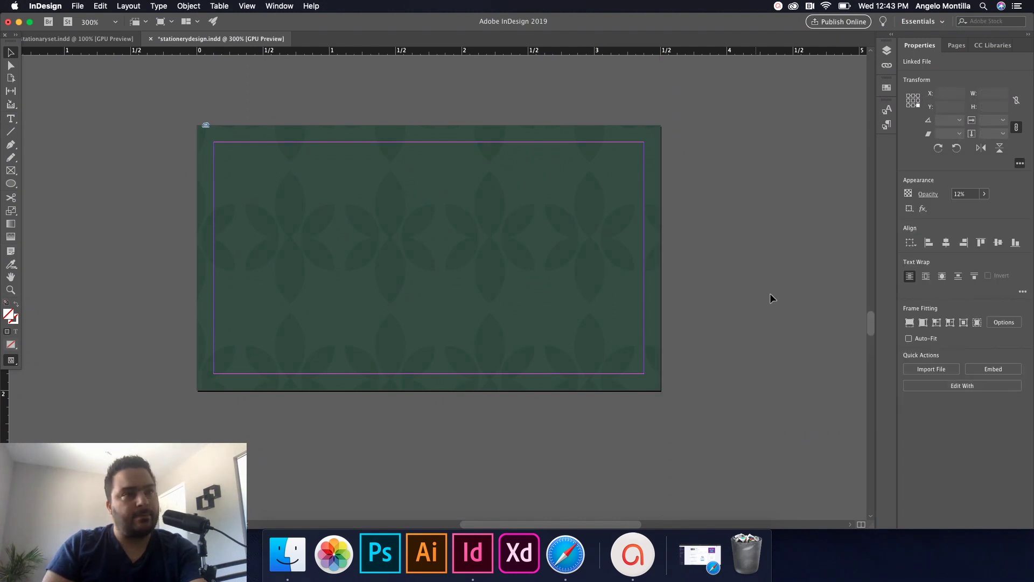
Lock the pattern background object inside the Business Card 1 layer.
click(887, 52)
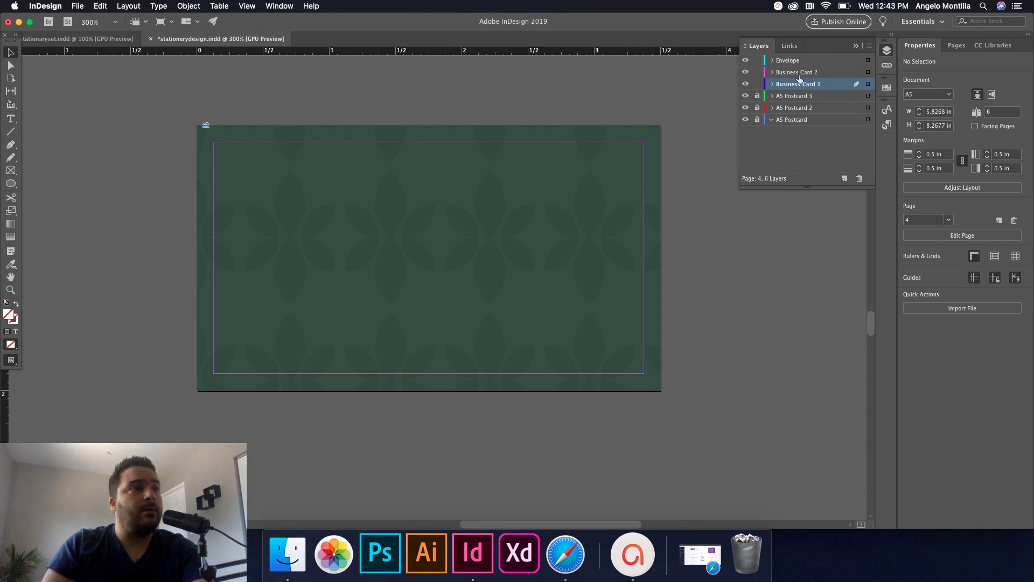
click(772, 84)
click(757, 95)
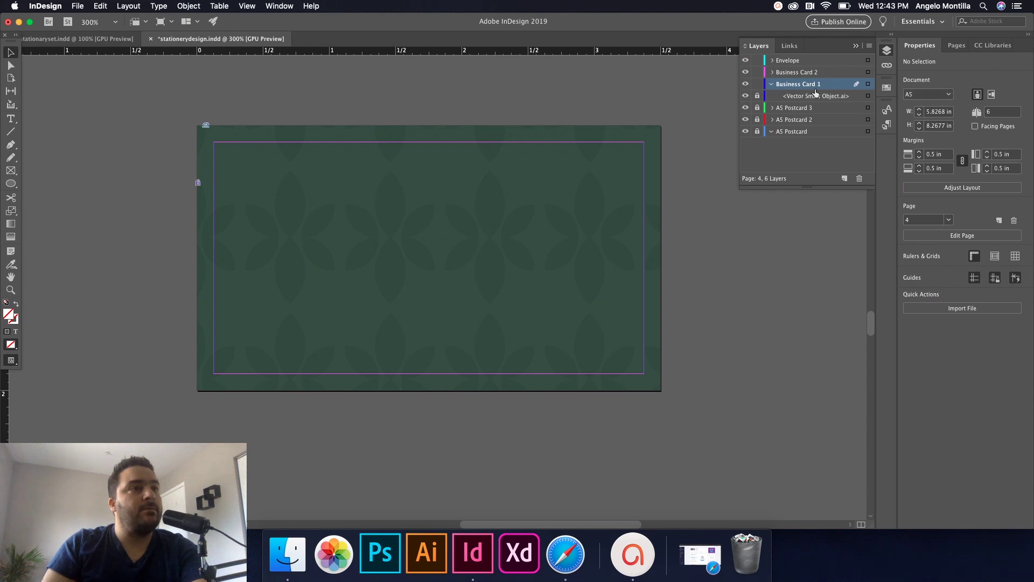
Place the gold circular leaf emblem from the library on the business card and centre it on the page.
click(988, 48)
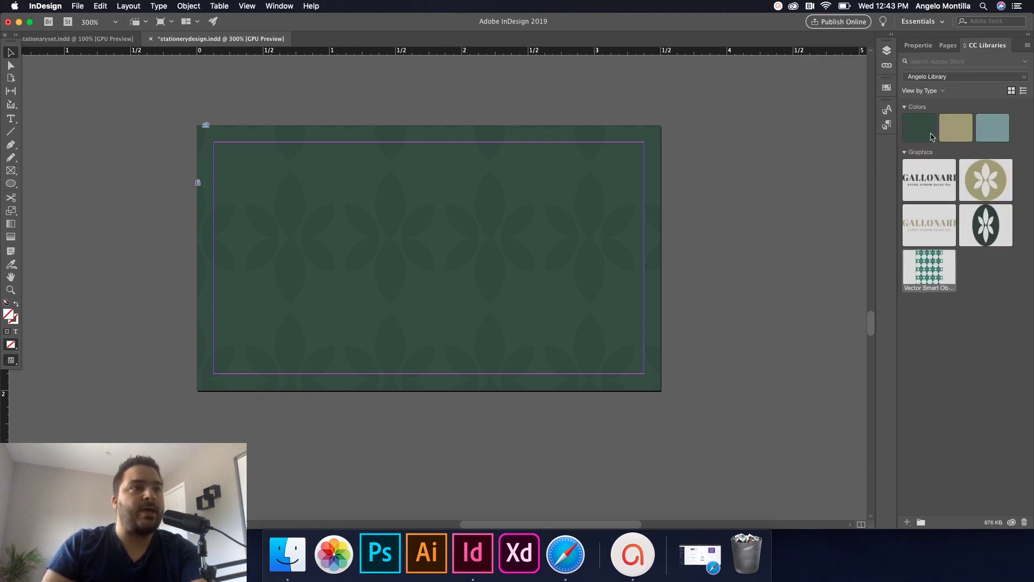
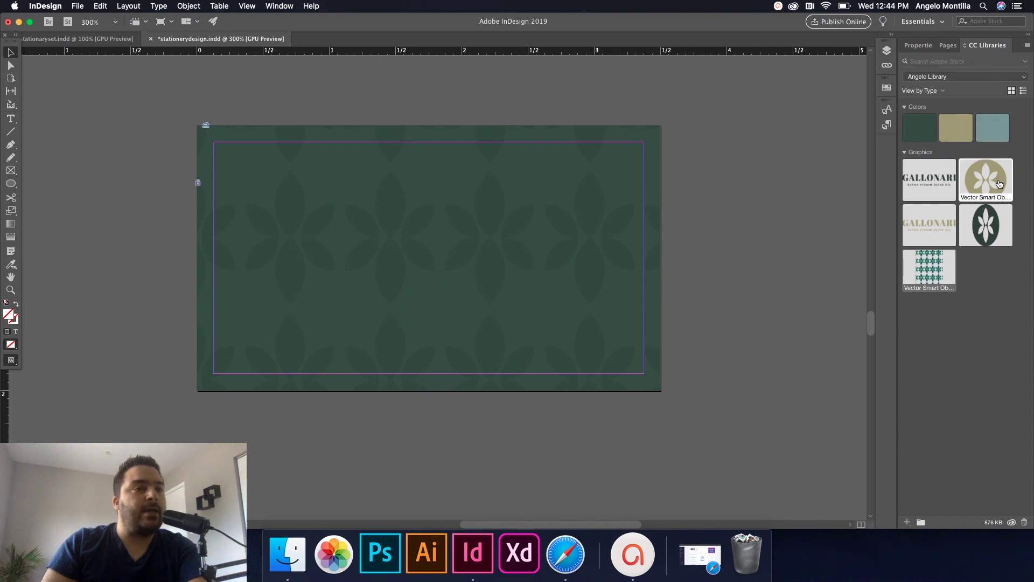
drag(999, 183, 380, 218)
drag(300, 204, 415, 318)
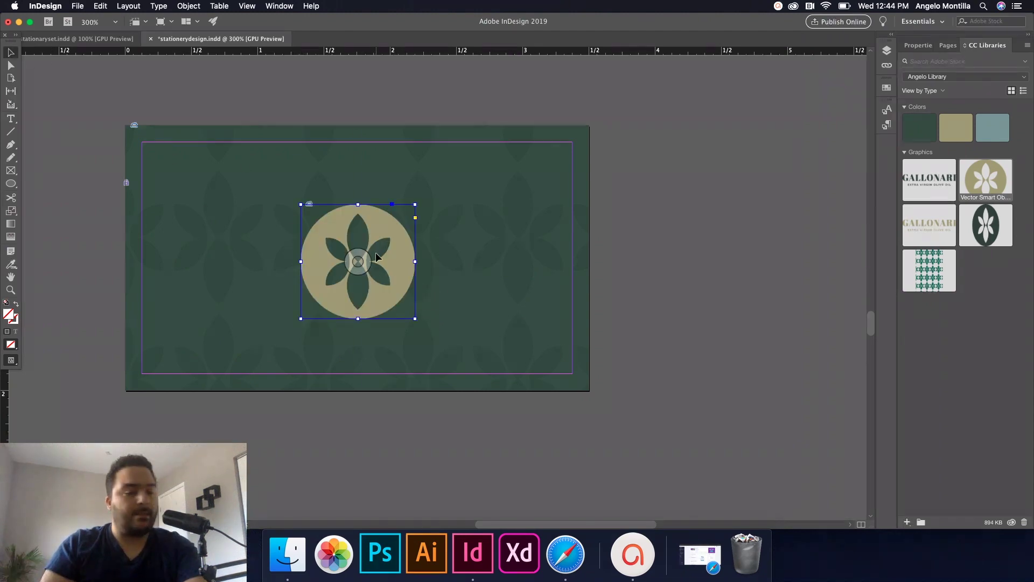
key(w)
key(w)
drag(386, 268, 389, 265)
click(572, 310)
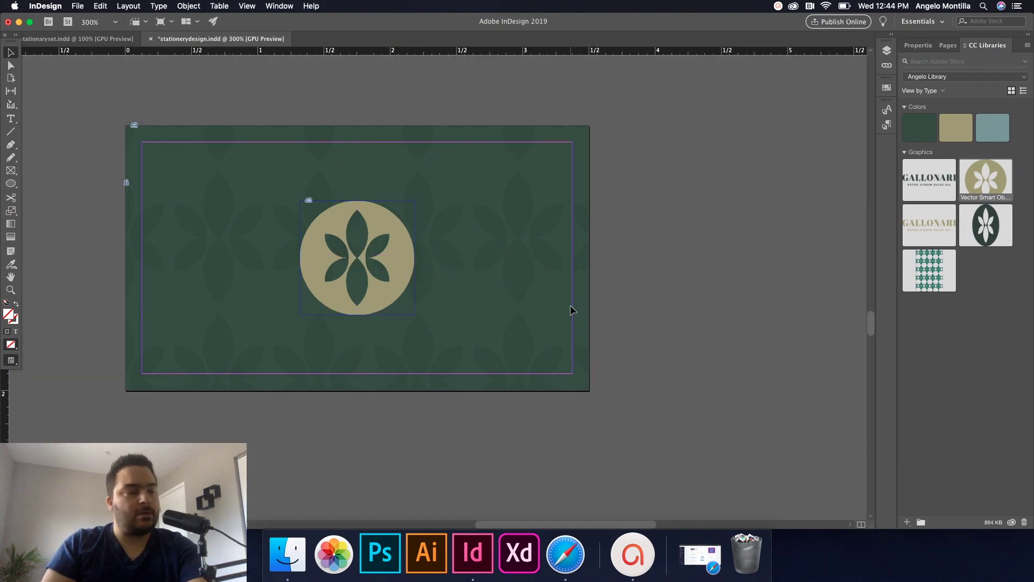
Preview the finished business card front without guides and review it alongside the postcard pages above.
scroll(572, 310, down, 1)
key(w)
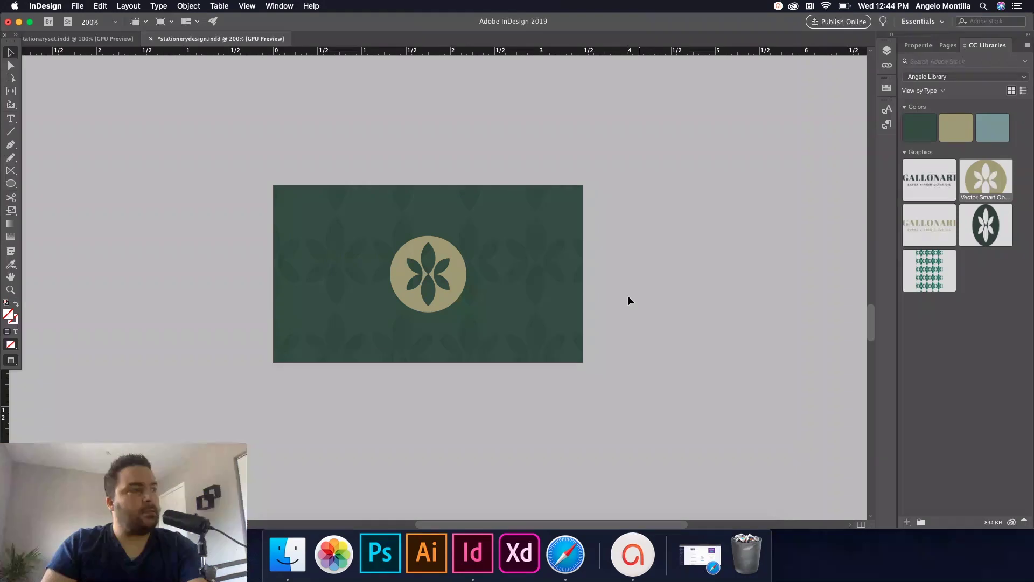
scroll(632, 297, down, 2)
scroll(621, 225, up, 5)
scroll(597, 318, down, 1)
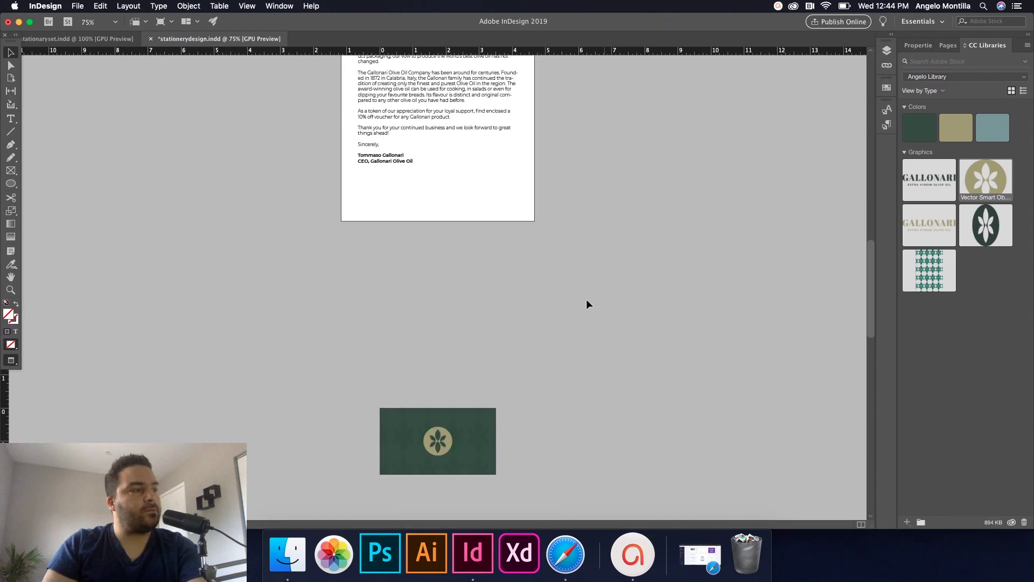
scroll(593, 323, up, 10)
scroll(591, 298, up, 8)
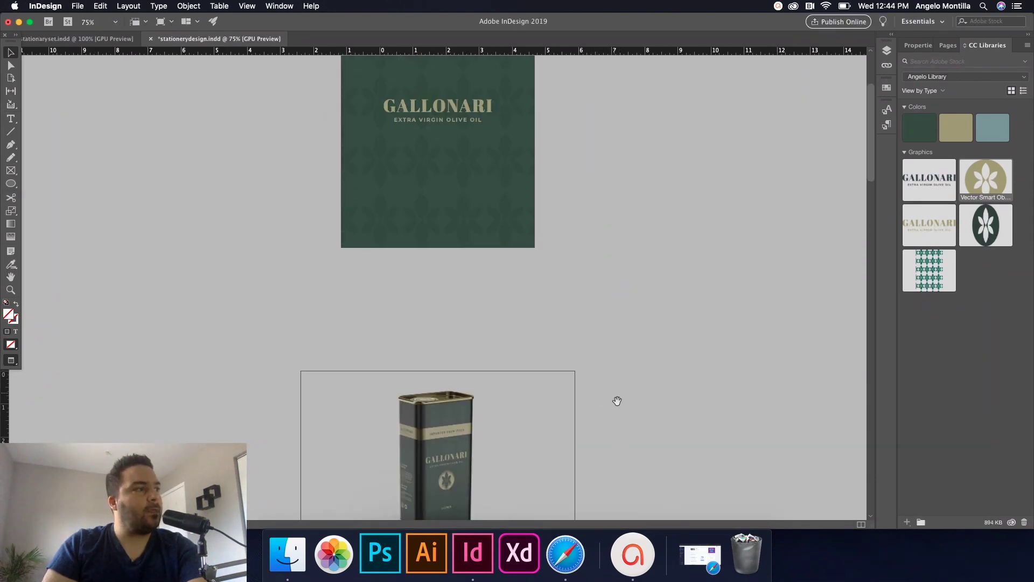
scroll(616, 397, down, 12)
scroll(611, 277, down, 10)
scroll(474, 308, up, 3)
scroll(569, 111, down, 5)
scroll(568, 111, down, 2)
Go to the blank business card on page 5 and return from preview to the normal view with margins.
click(947, 45)
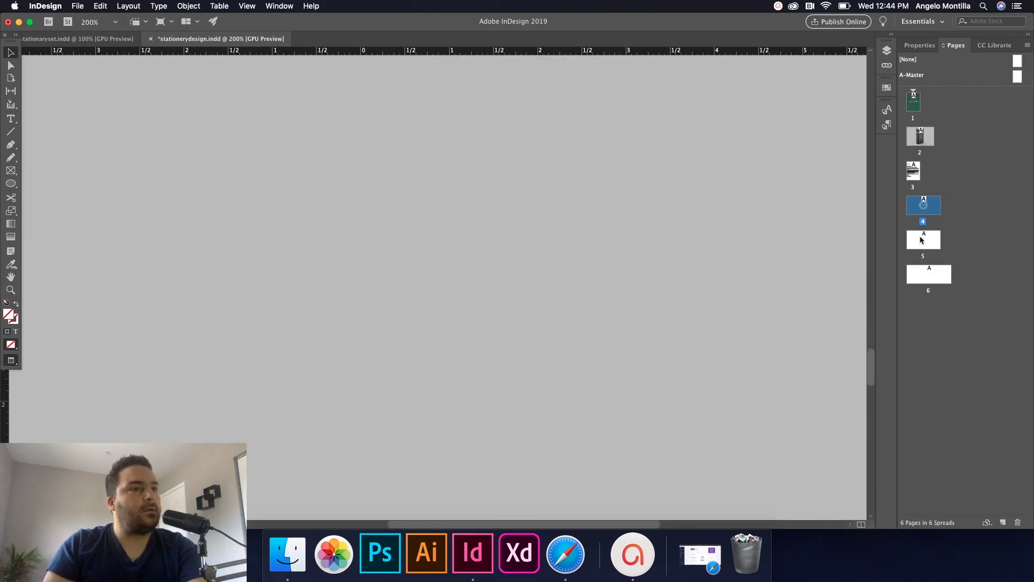
click(921, 239)
key(super+minus)
key(super+minus)
key(super+minus)
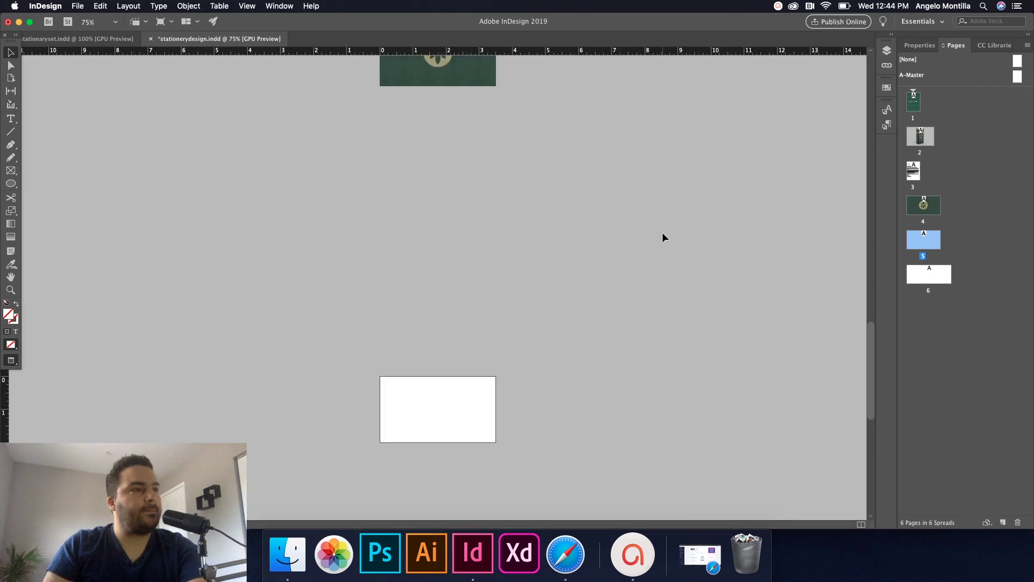
key(super+equal)
key(super+equal)
key(super+equal)
key(super+equal)
key(super+equal)
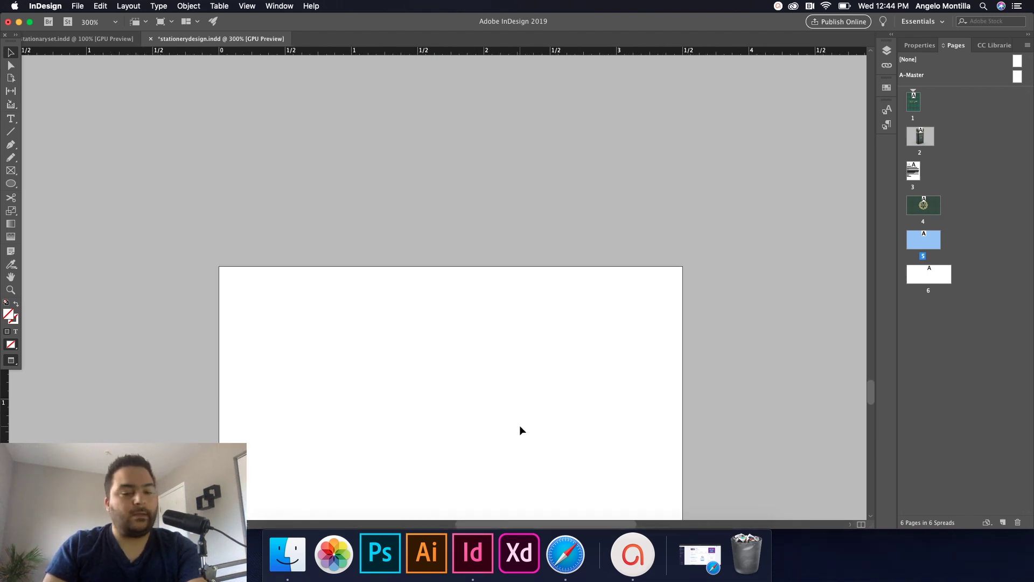
key(super+equal)
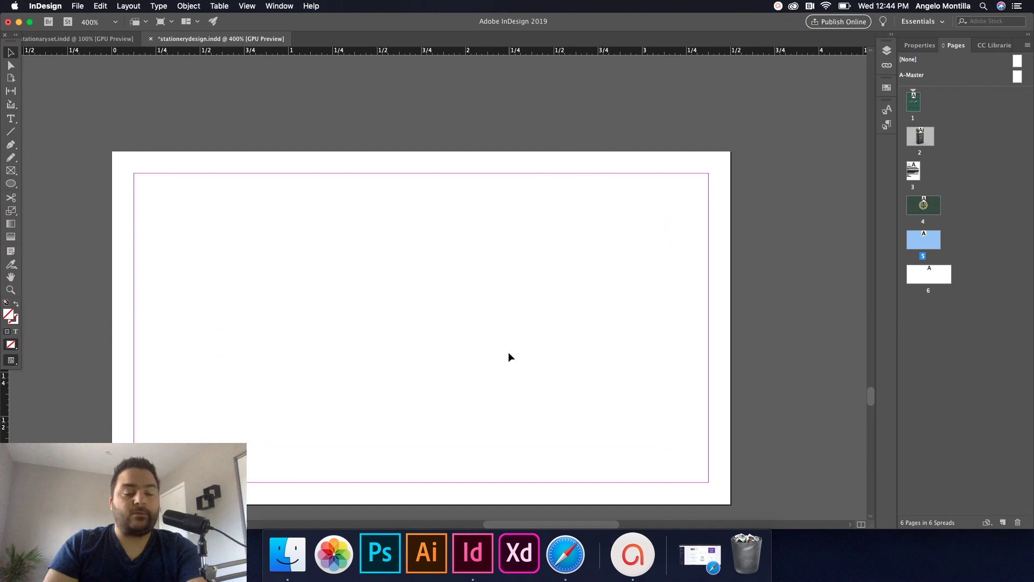
scroll(525, 338, left, 2)
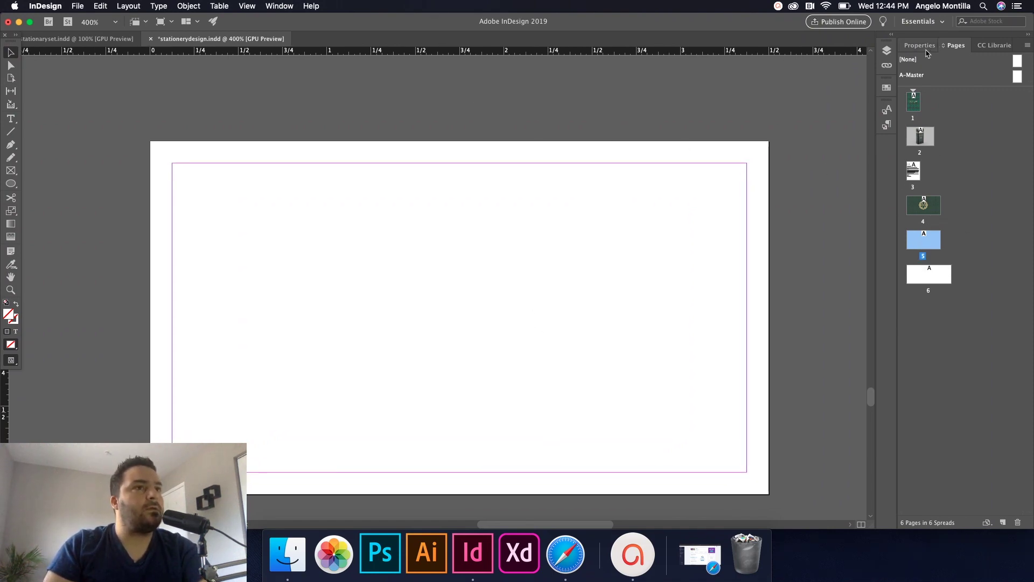
Lock the Business Card 1 layer and make Business Card 2 the active layer.
click(887, 51)
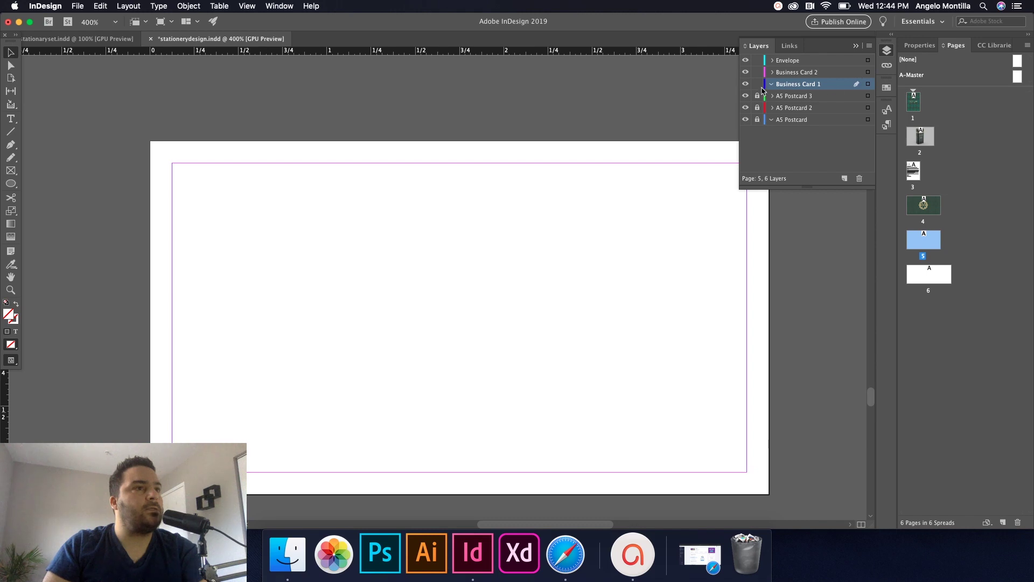
click(757, 84)
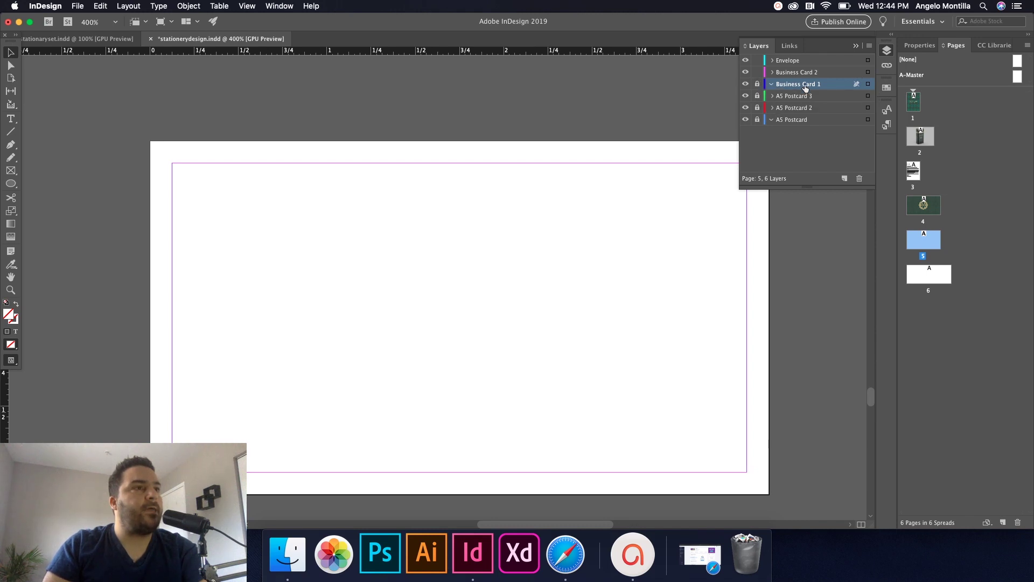
click(809, 75)
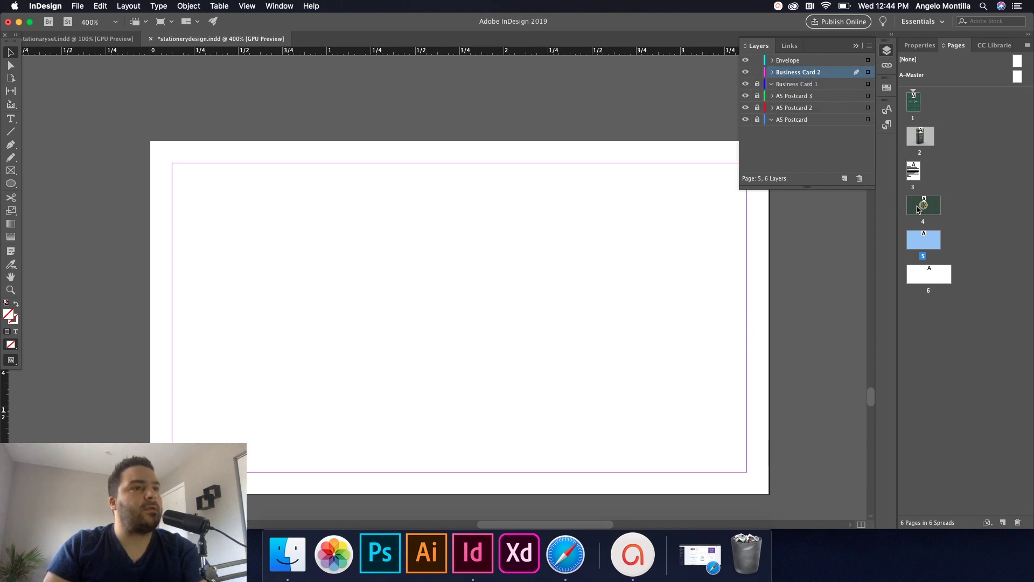
key(super+0)
click(129, 6)
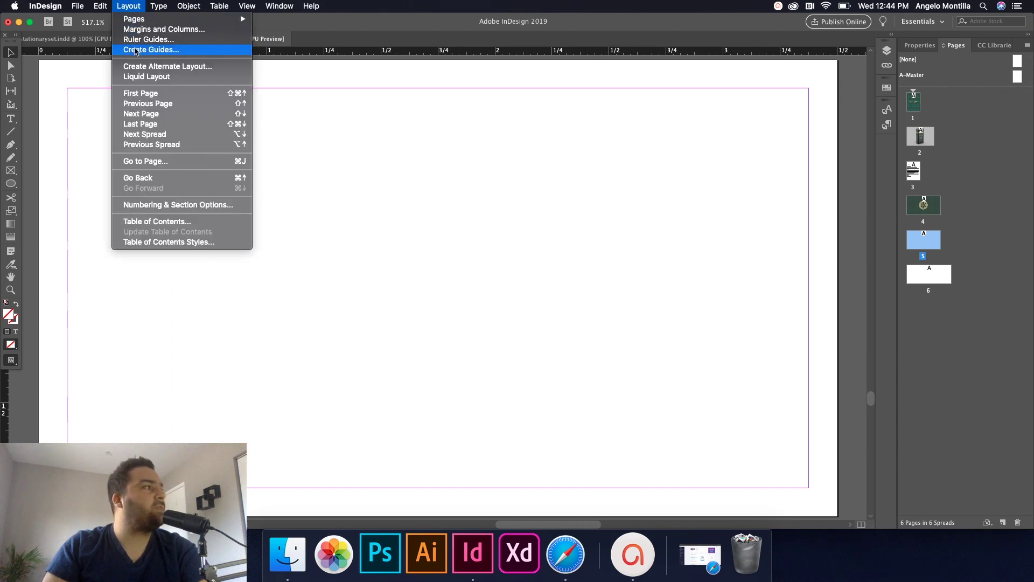
click(135, 50)
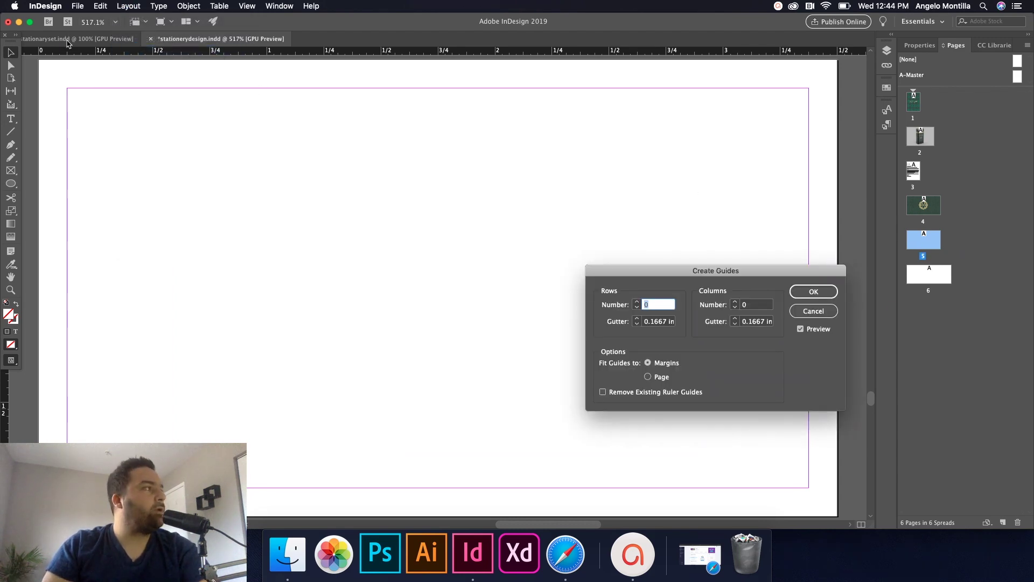
key(Escape)
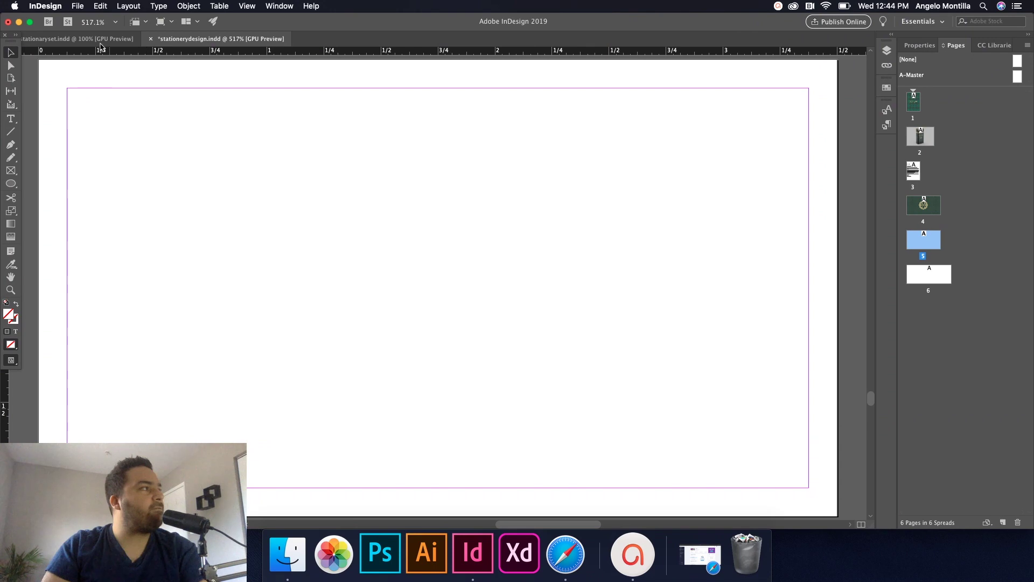
Switch to stationaryset.indd and examine the guides and text layout of the business card on page 5.
click(100, 43)
scroll(445, 266, down, 5)
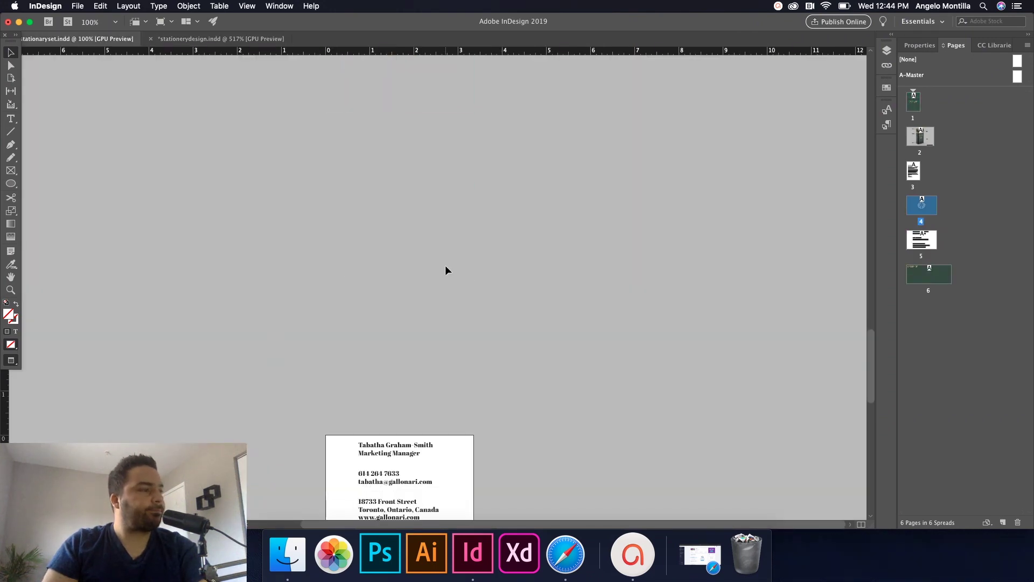
key(w)
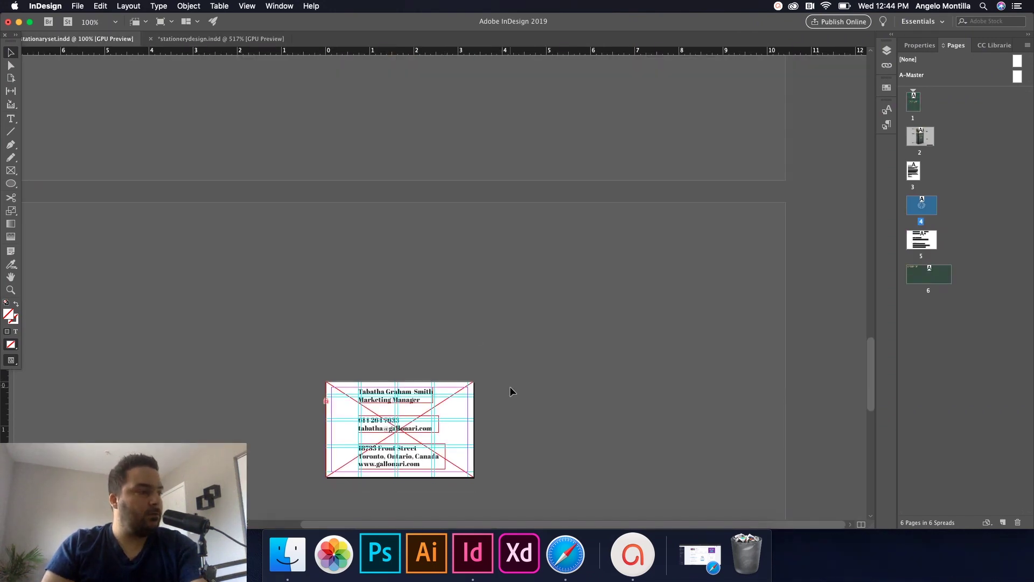
scroll(359, 463, up, 4)
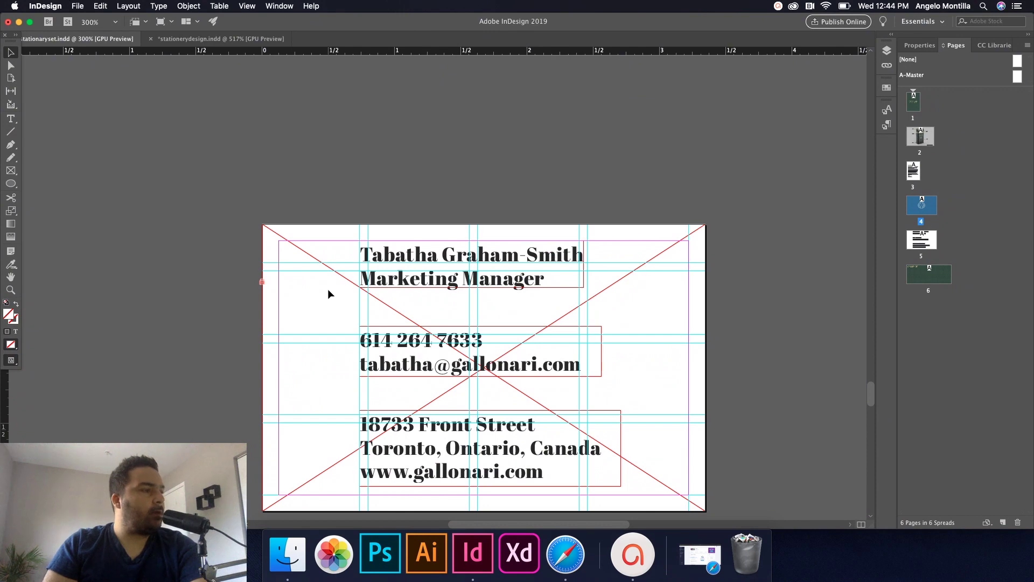
In stationerydesign.indd, begin creating guides for page 5 with 4 rows and 3 columns fitted to the margins.
click(218, 39)
click(141, 6)
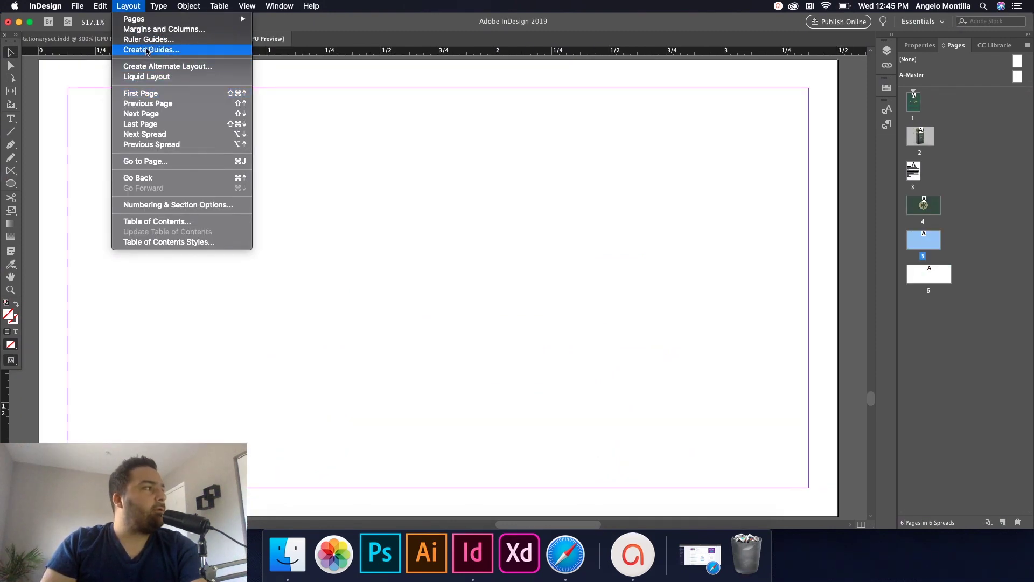
click(151, 49)
click(636, 302)
click(637, 303)
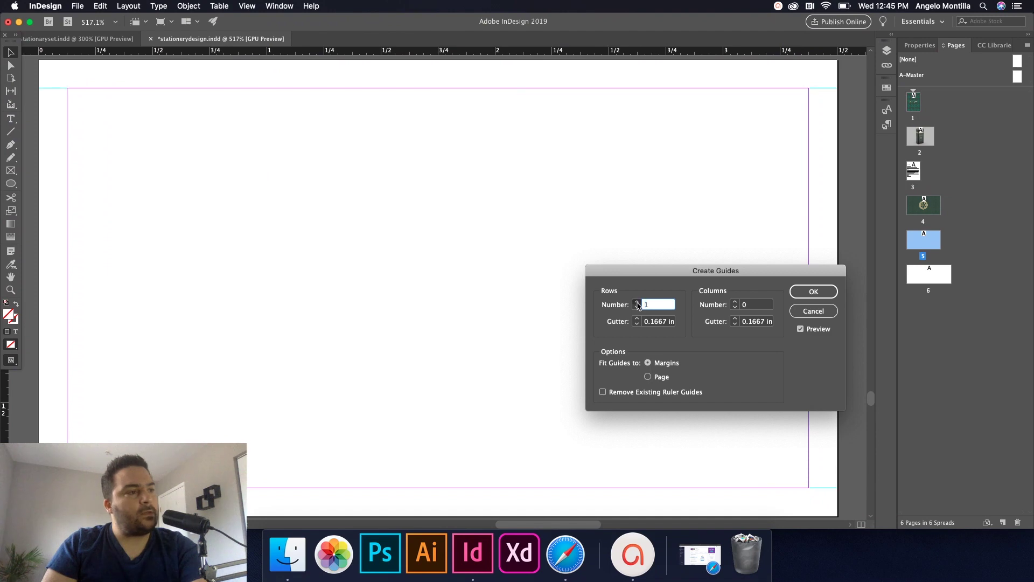
click(637, 303)
click(637, 303)
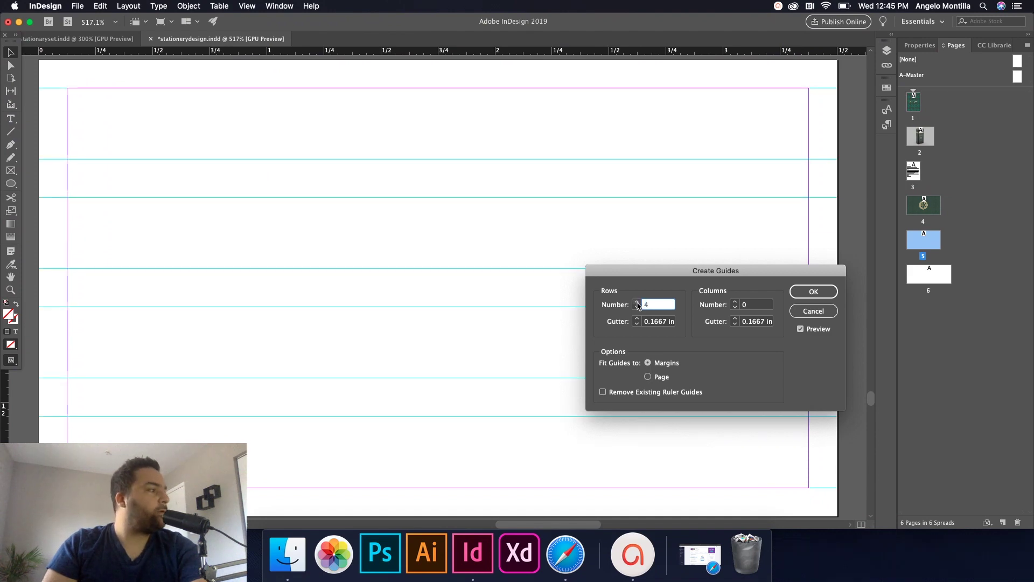
click(734, 302)
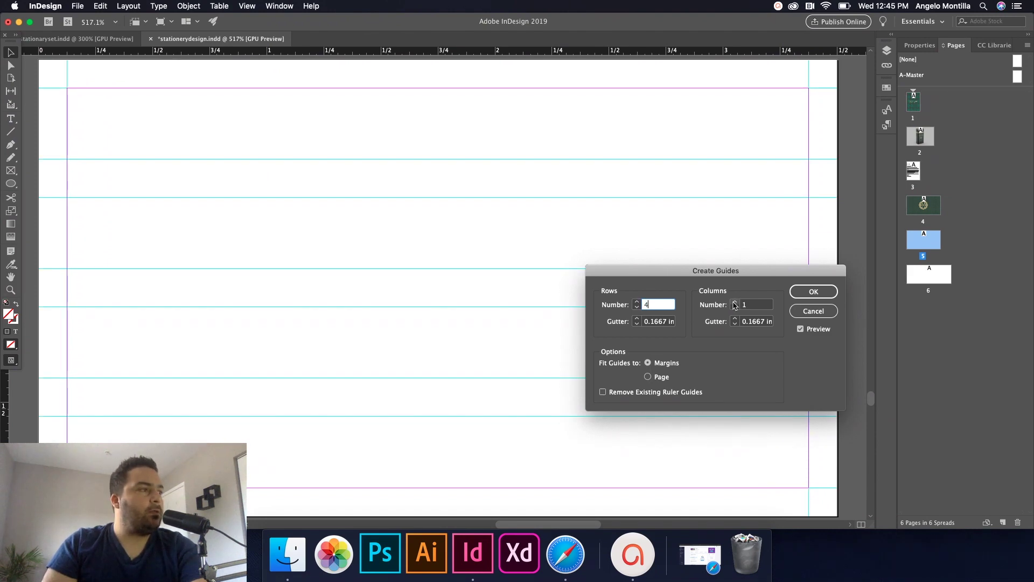
click(735, 302)
click(735, 302)
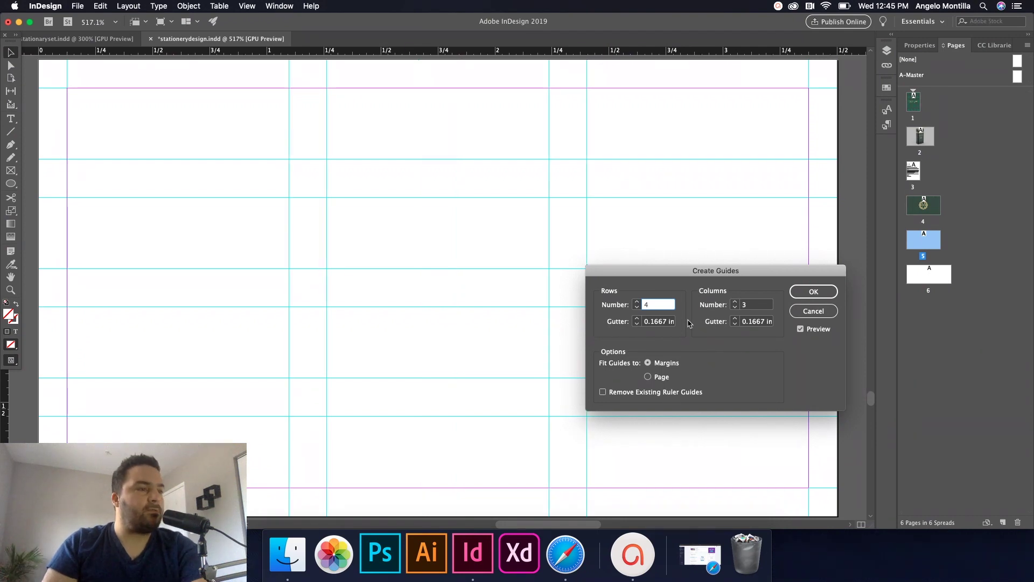
Set the row and column gutters of the guides to 0.0625 in and create the grid.
click(637, 324)
click(636, 324)
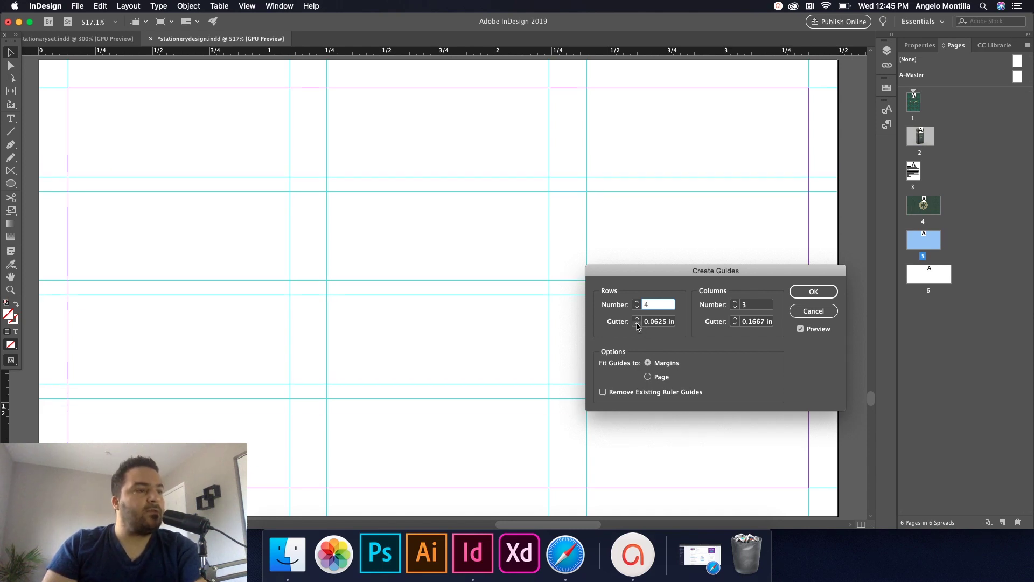
click(735, 324)
click(735, 324)
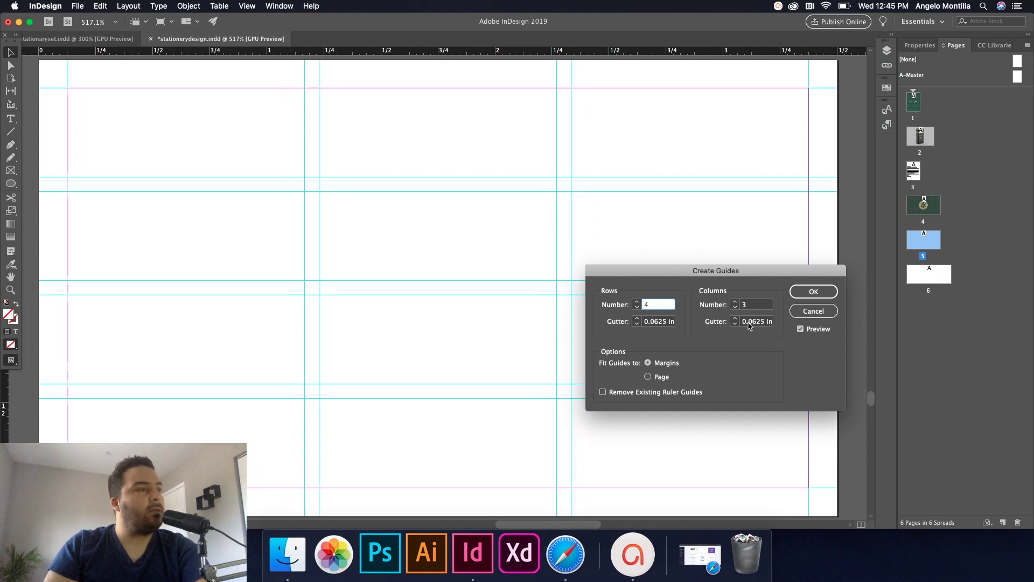
click(813, 292)
key(super+minus)
key(super+equal)
key(super+minus)
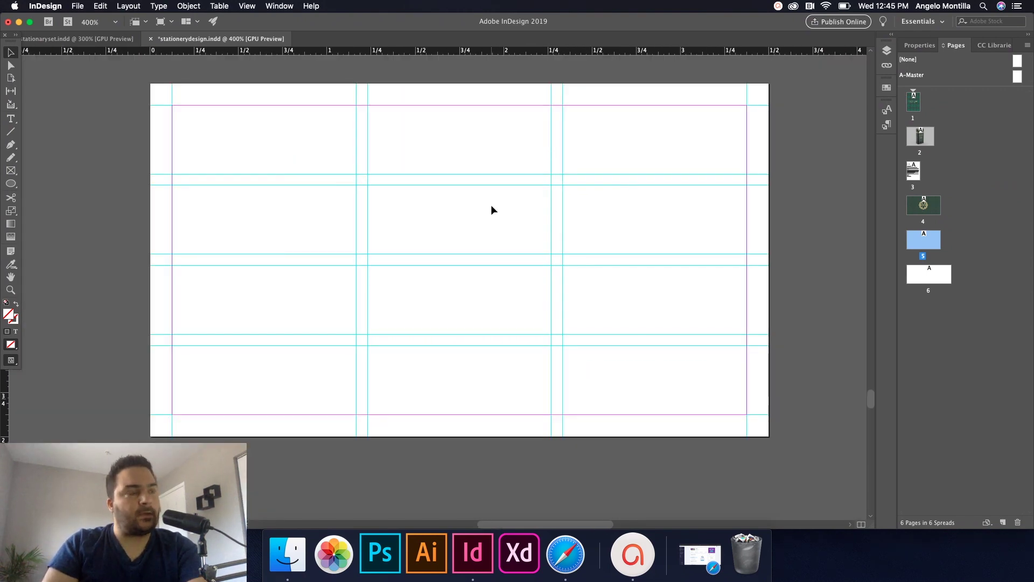
scroll(426, 162, left, 2)
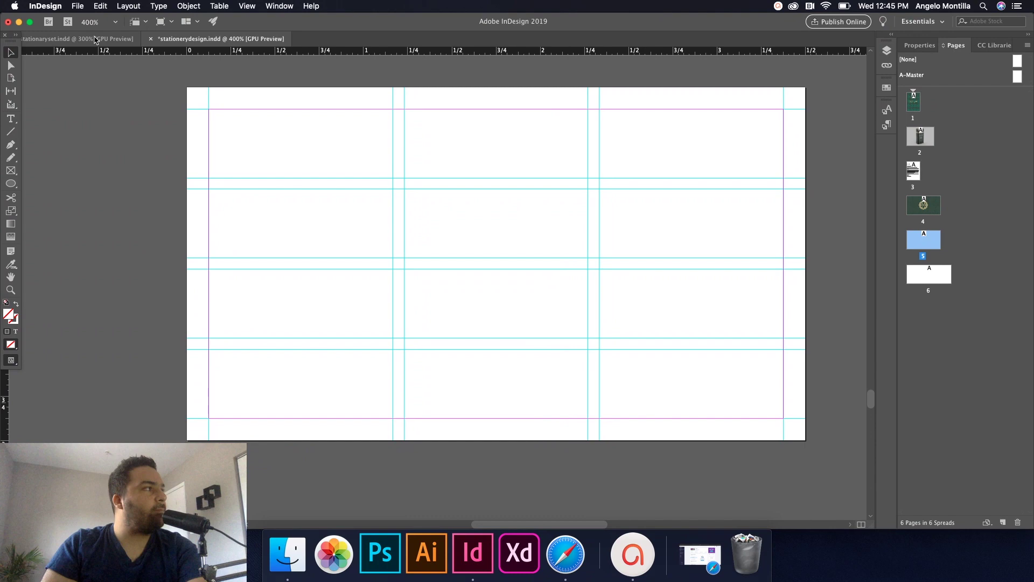
Copy the three contact text frames from page 5 of stationaryset.indd and paste them in place on stationerydesign.indd's Business Card 2 layer.
click(123, 40)
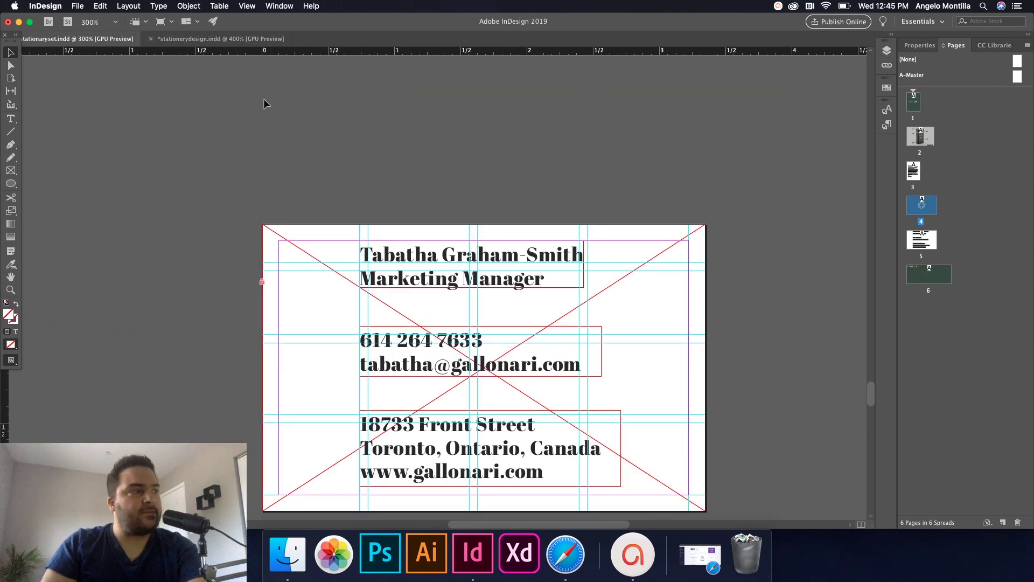
scroll(388, 192, down, 2)
drag(347, 223, 523, 421)
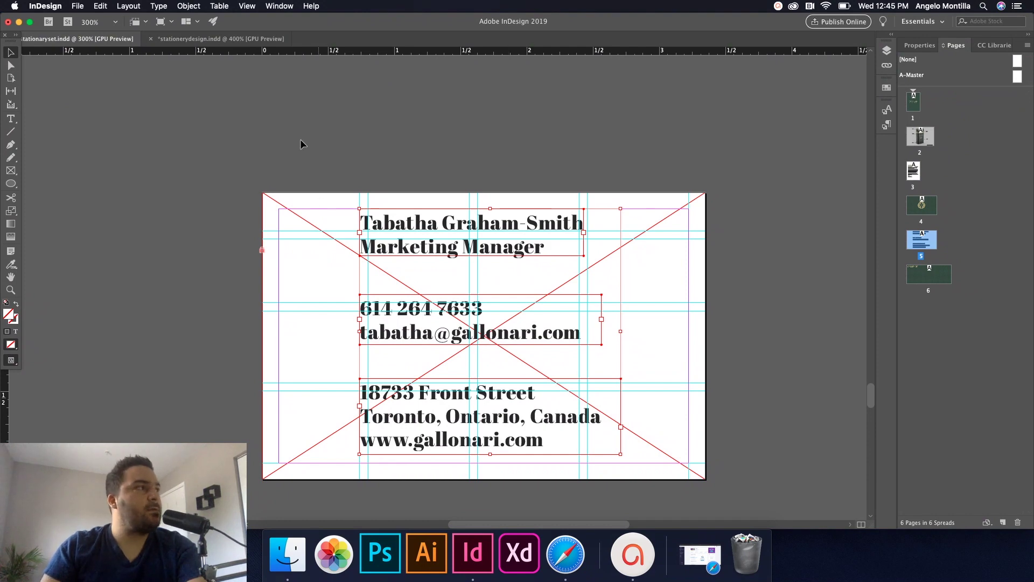
click(220, 39)
click(886, 52)
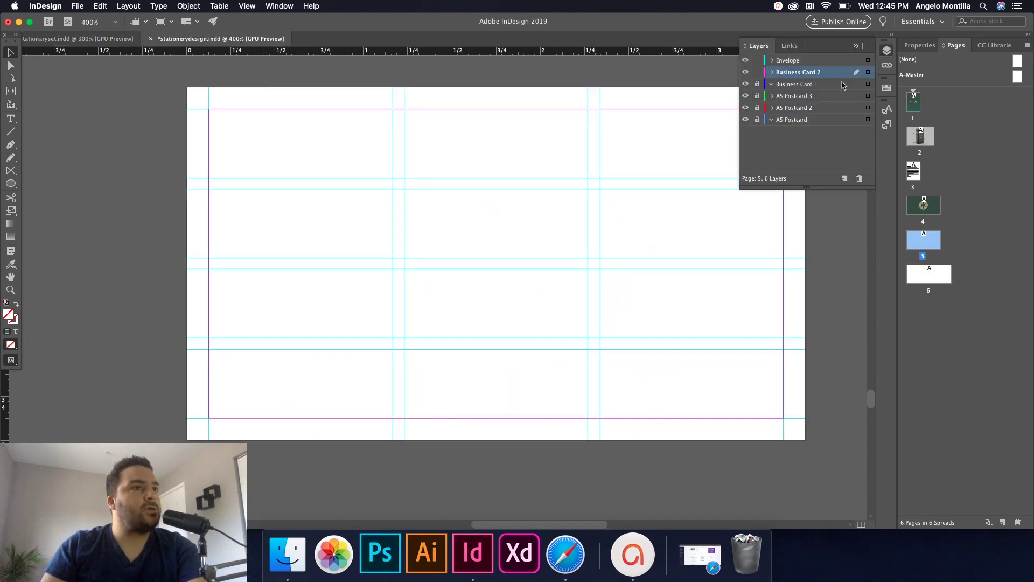
click(495, 251)
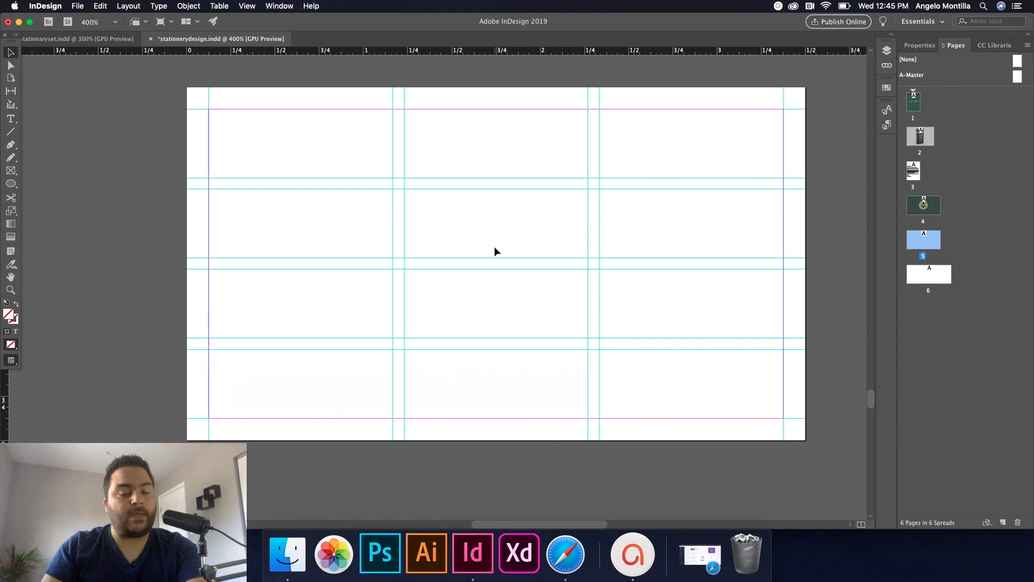
key(super+alt+shift+v)
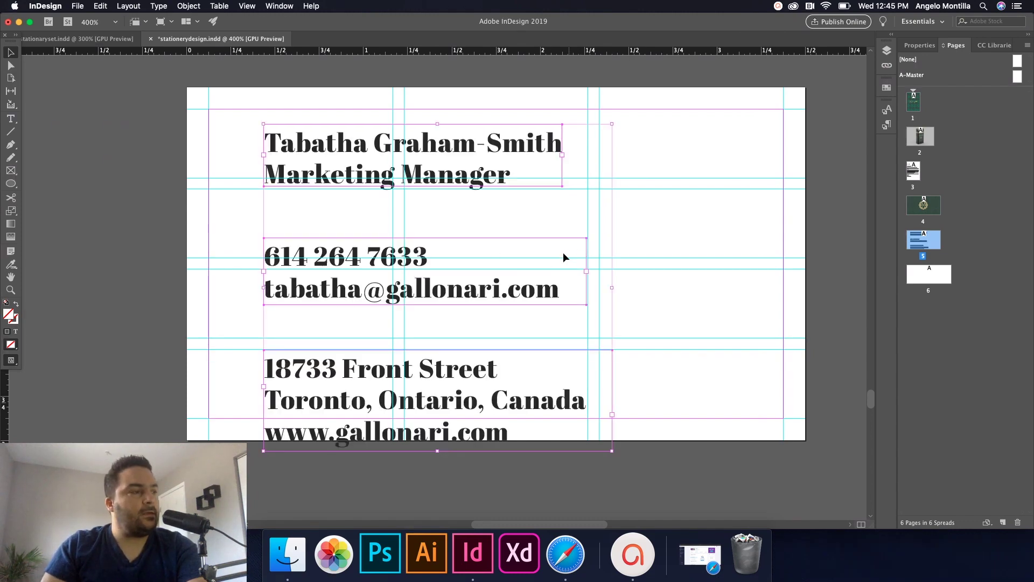
Move the three text frames to the card's upper margin and scale them down proportionally, matching the placement in stationaryset.indd.
drag(532, 246, 572, 231)
key(super+grave)
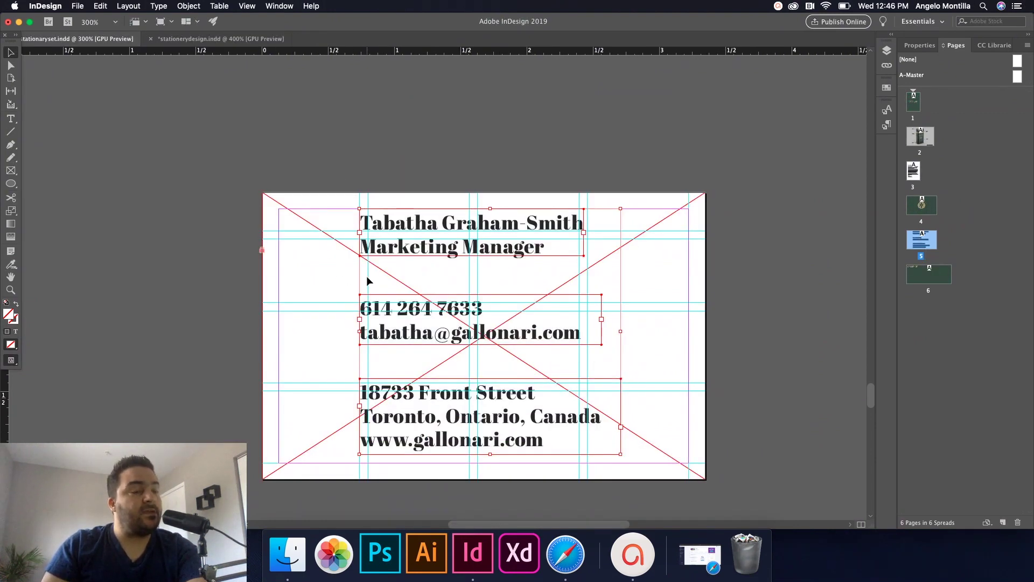
click(221, 39)
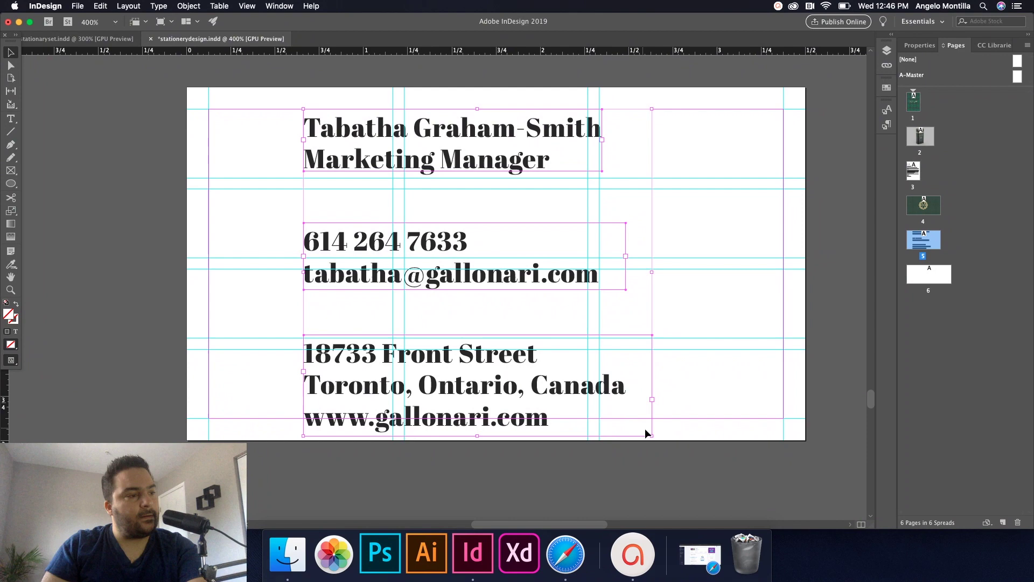
drag(649, 431, 590, 386)
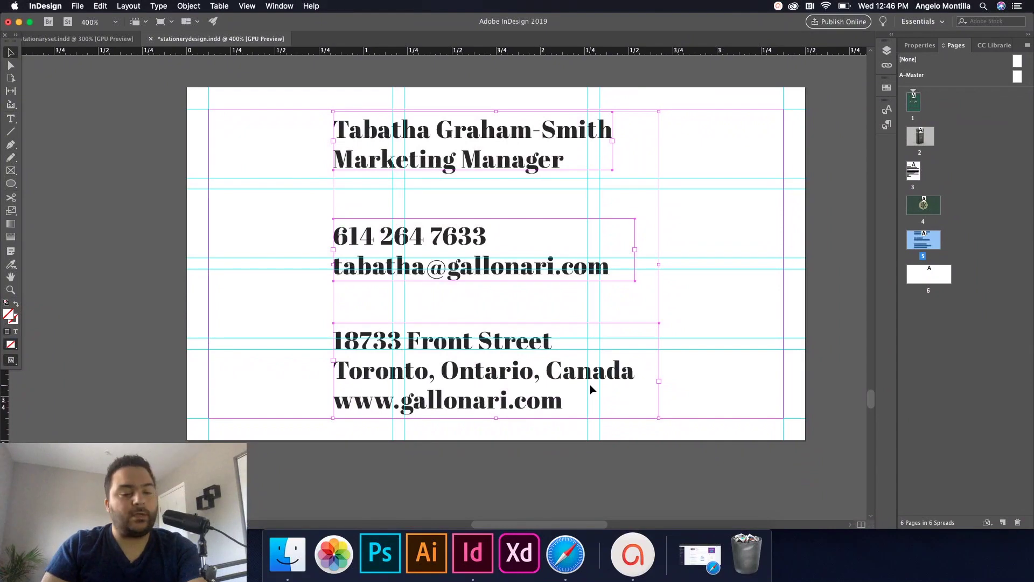
Preview the business card back without guides and save the document.
key(w)
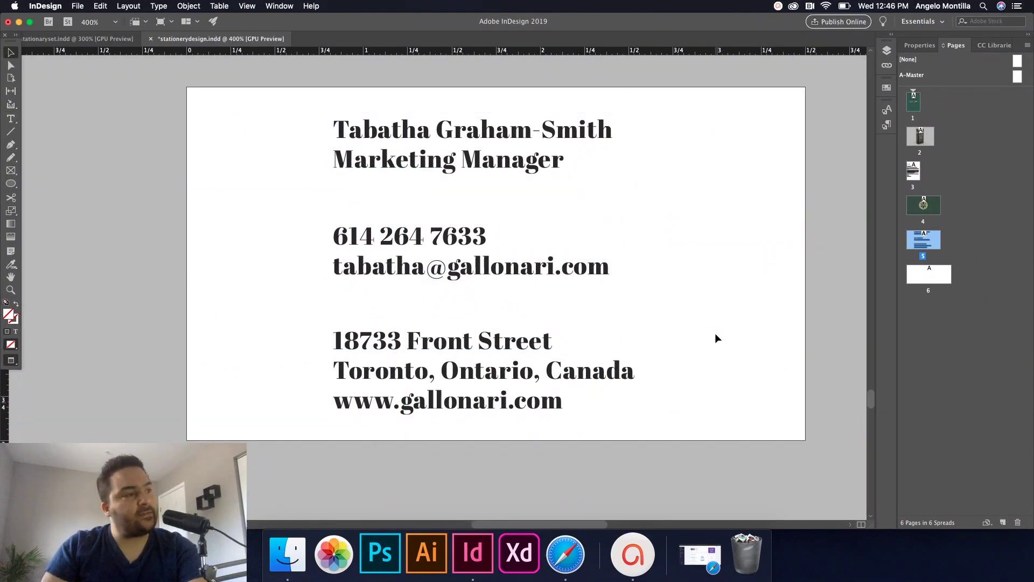
scroll(715, 333, down, 2)
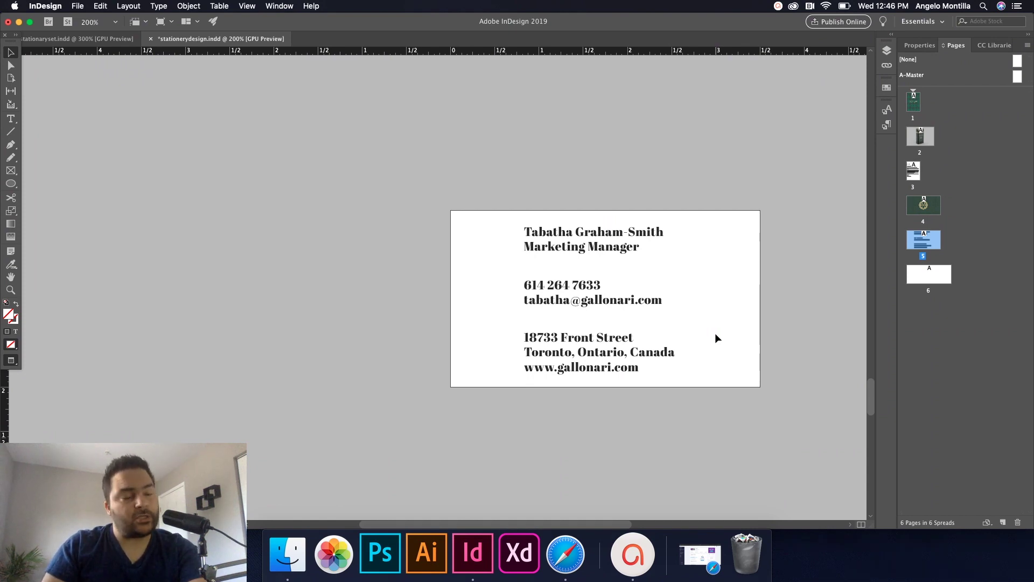
scroll(715, 332, down, 2)
drag(696, 248, 677, 330)
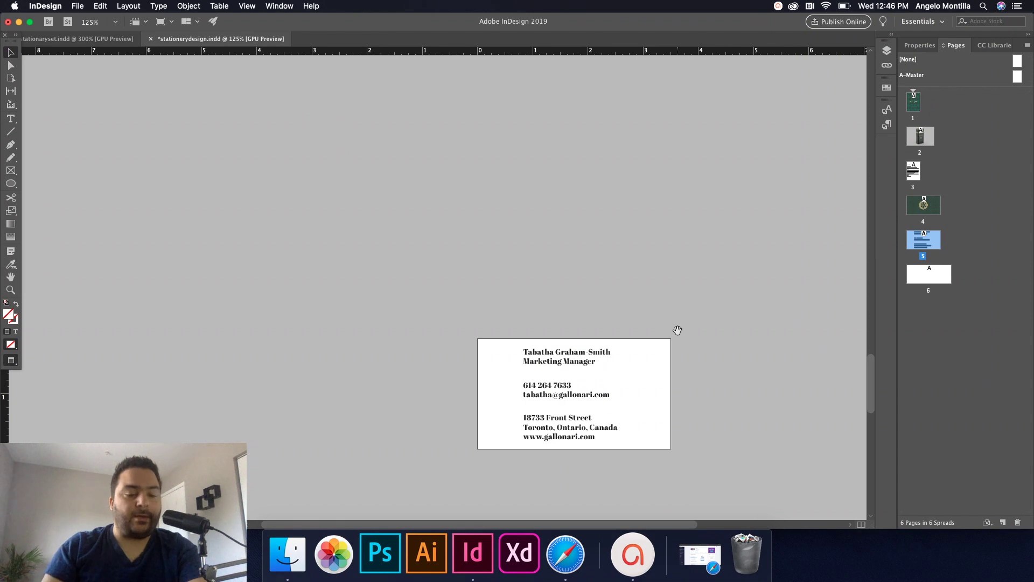
scroll(683, 374, down, 3)
scroll(569, 345, up, 3)
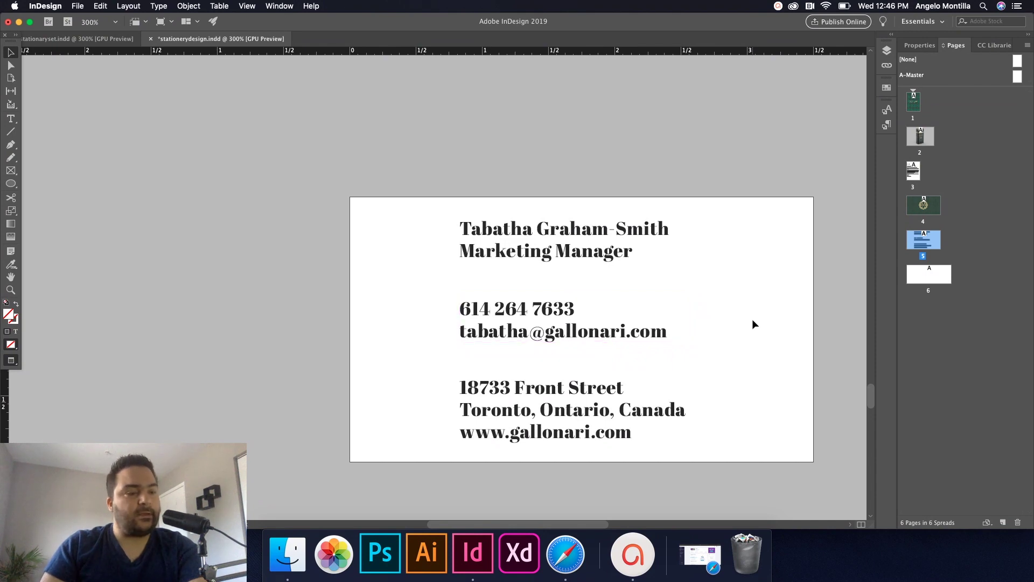
scroll(754, 316, down, 1)
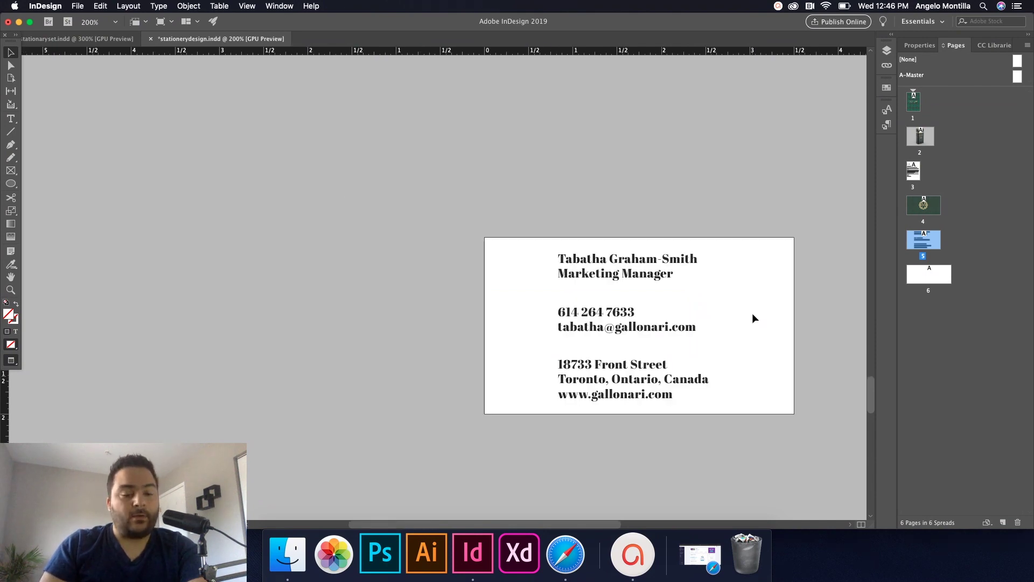
key(super+s)
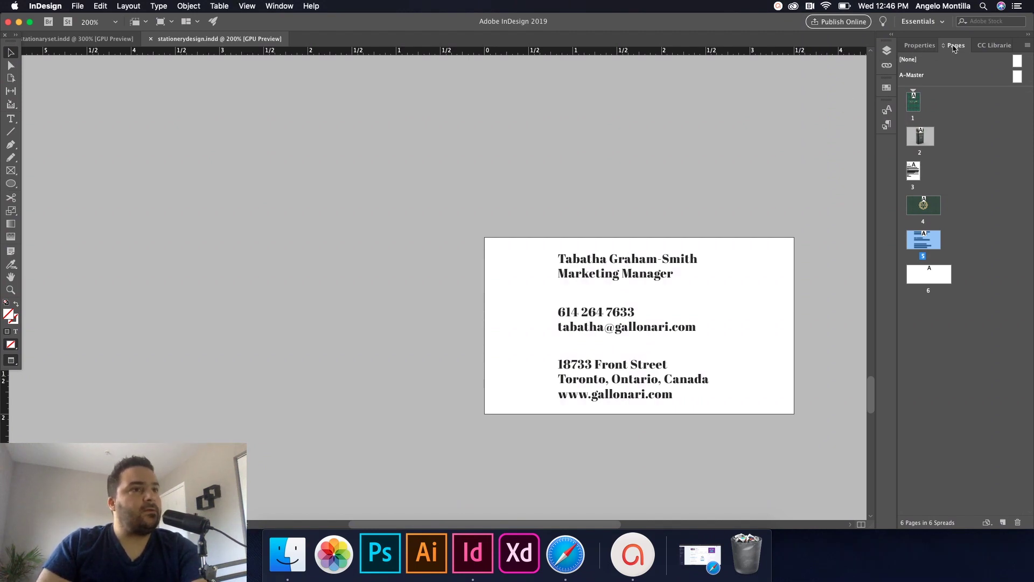
Go to the blank envelope on page 6, lock the Business Card 2 layer and make Envelope the active layer.
double_click(933, 286)
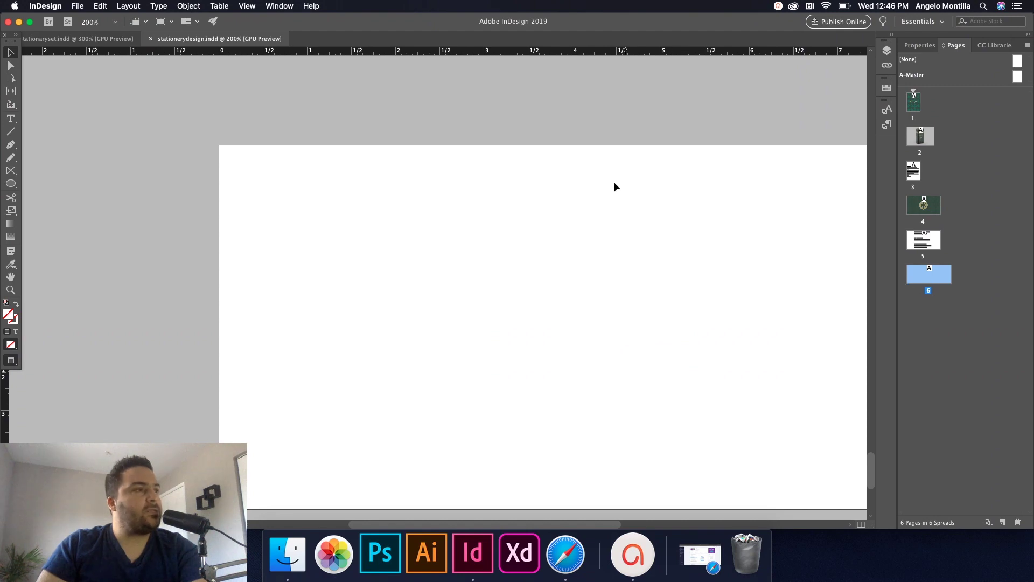
key(super+minus)
drag(720, 280, 573, 275)
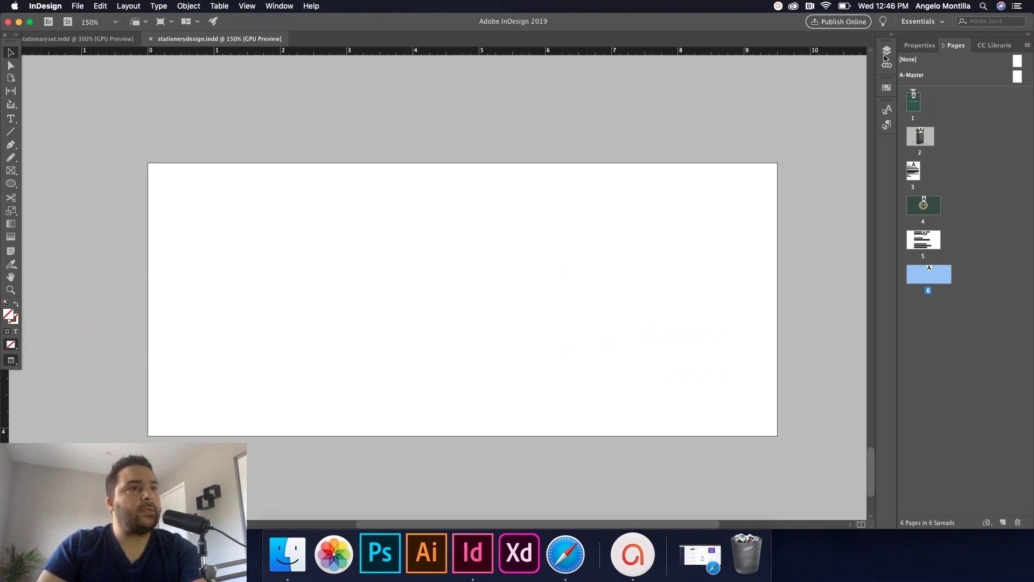
click(886, 52)
click(757, 72)
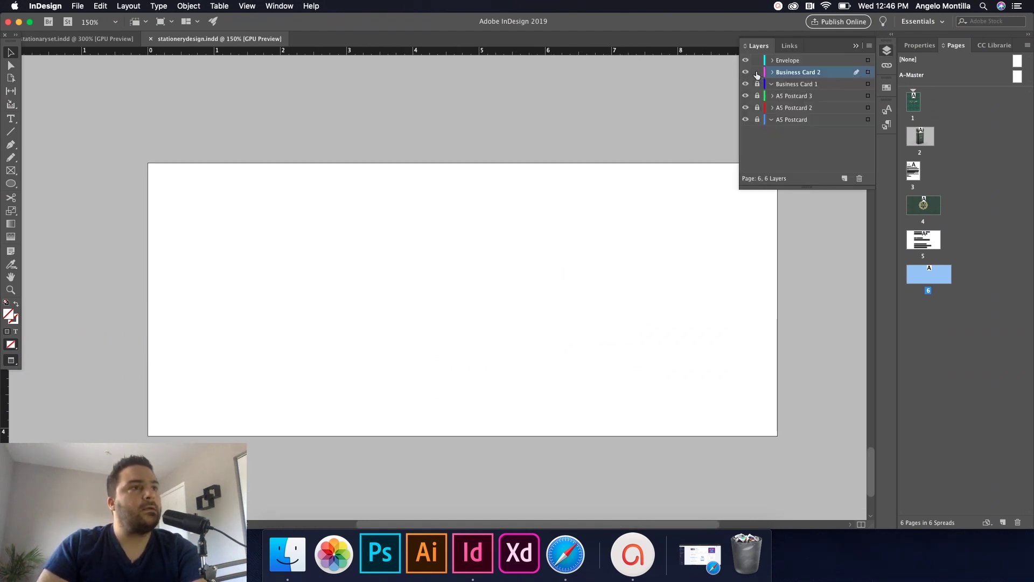
click(785, 60)
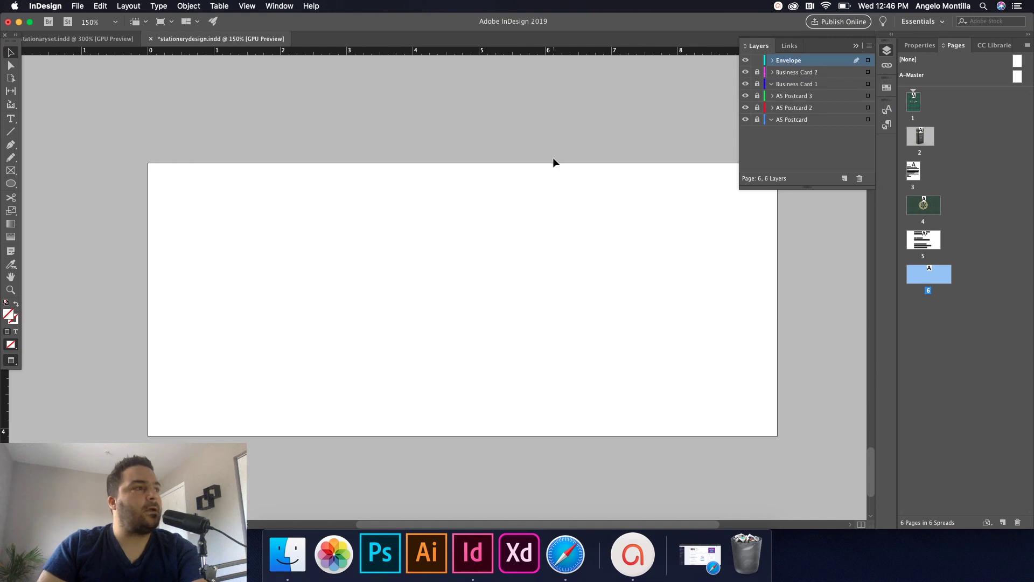
In the normal view, draw a rectangle frame covering the whole envelope and fill it with the dark green library colour.
click(390, 197)
key(f)
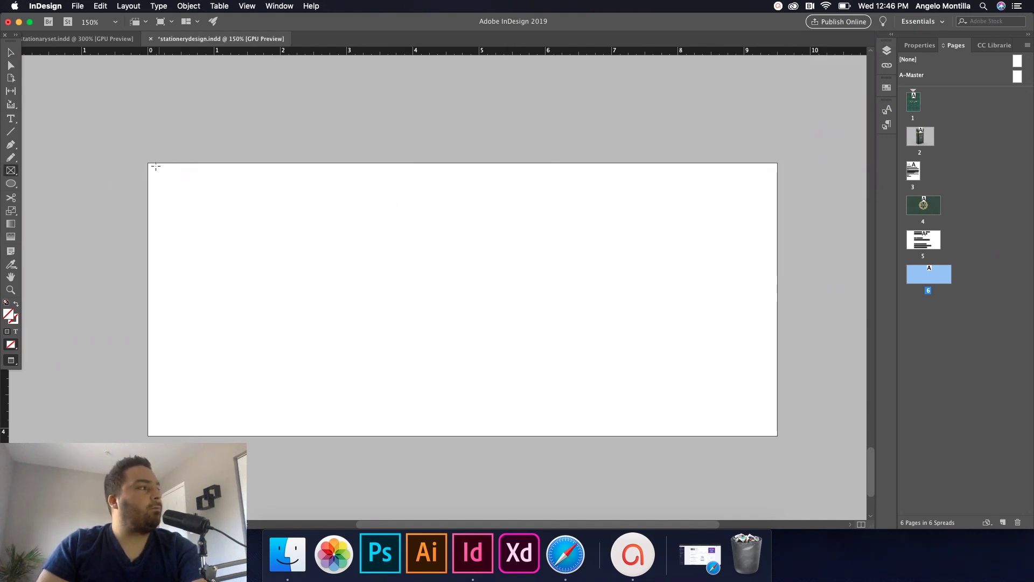
key(w)
drag(148, 164, 778, 435)
key(v)
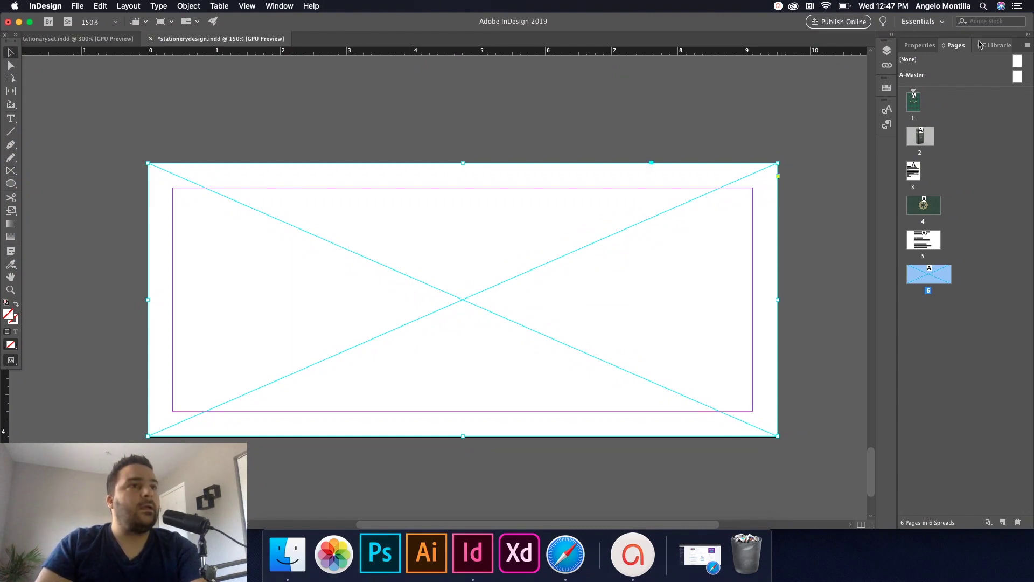
click(989, 45)
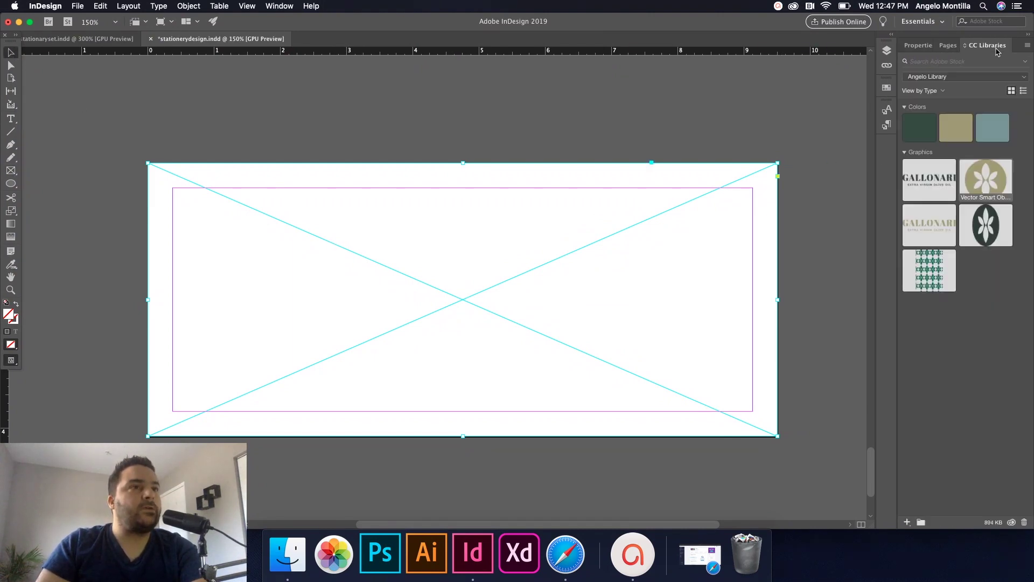
click(919, 127)
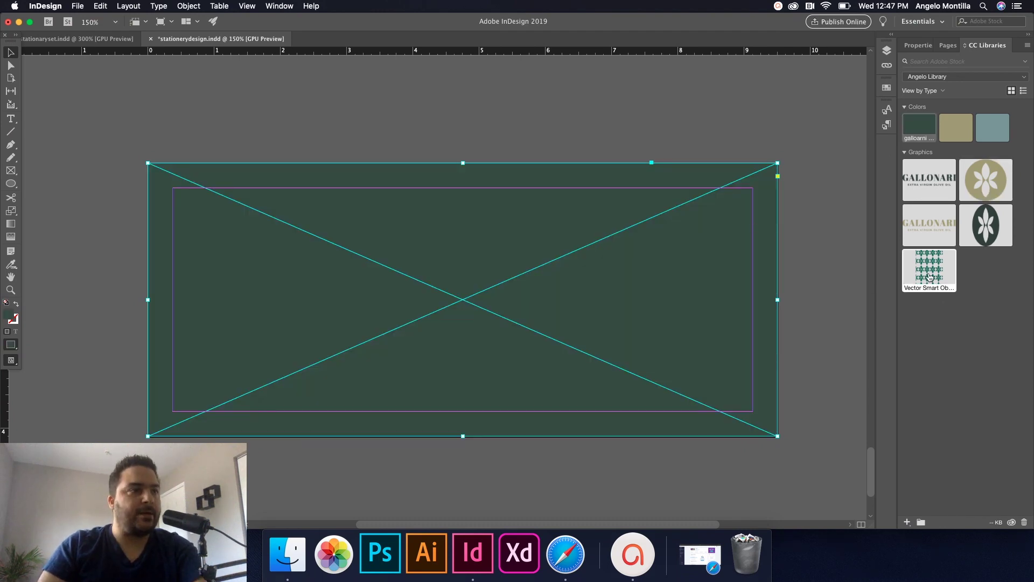
Place the green leaf pattern graphic from the library into the envelope's frame and select the placed pattern.
drag(934, 278, 476, 204)
click(447, 224)
click(393, 295)
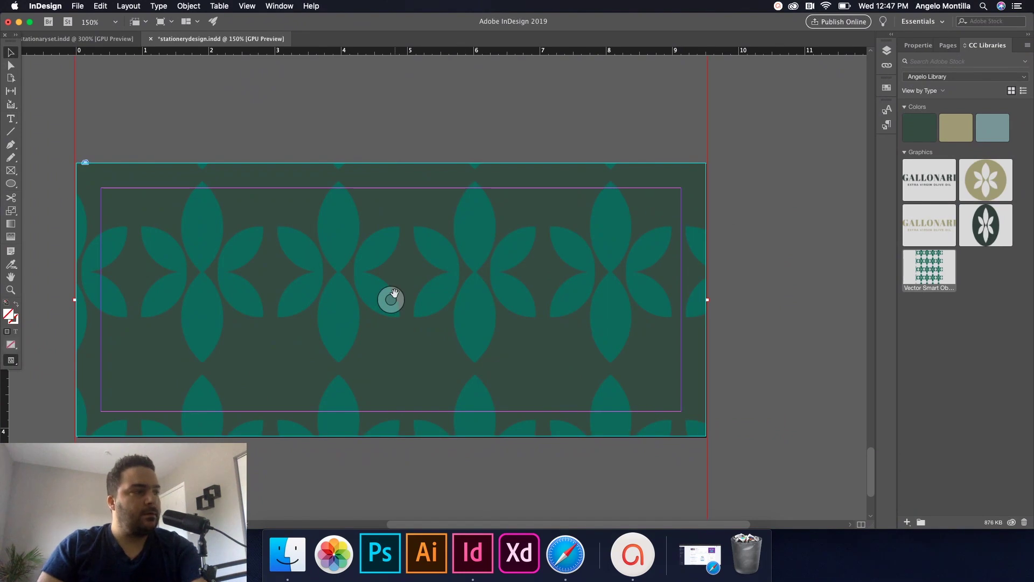
Fit the leaf pattern proportionally to fill the envelope frame and shift it slightly upward inside the frame.
right_click(393, 295)
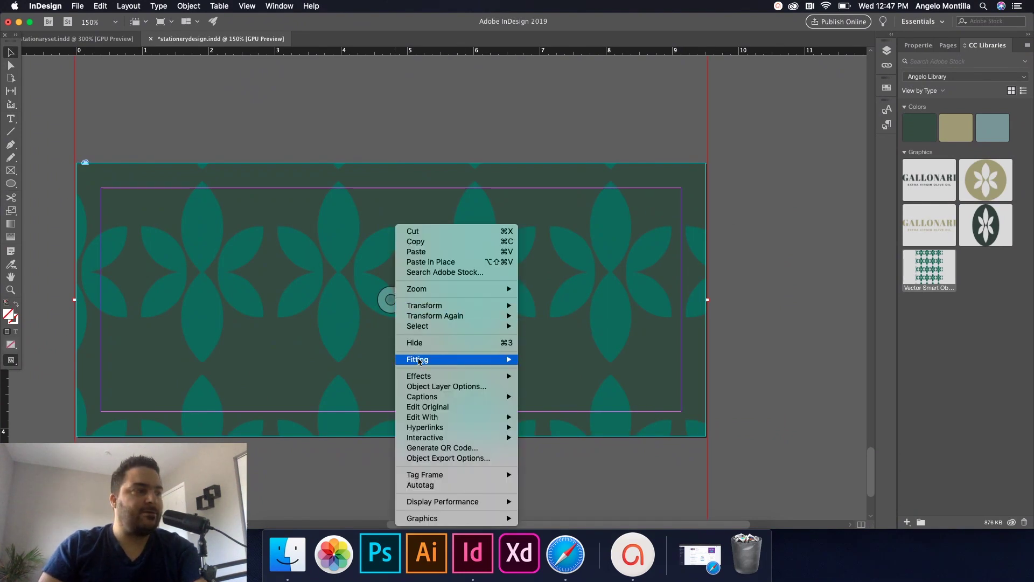
mouse_move(474, 359)
click(576, 363)
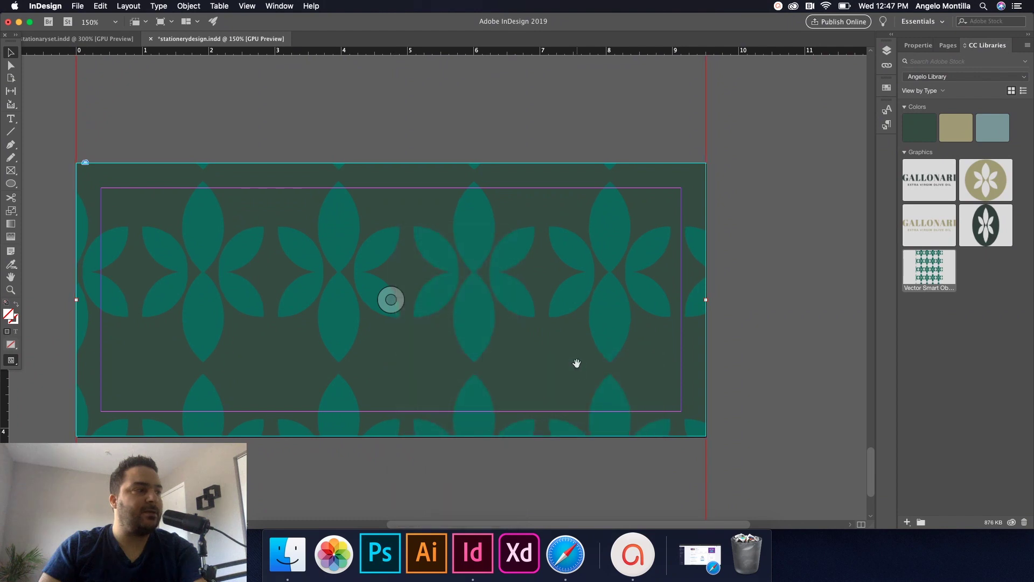
click(560, 316)
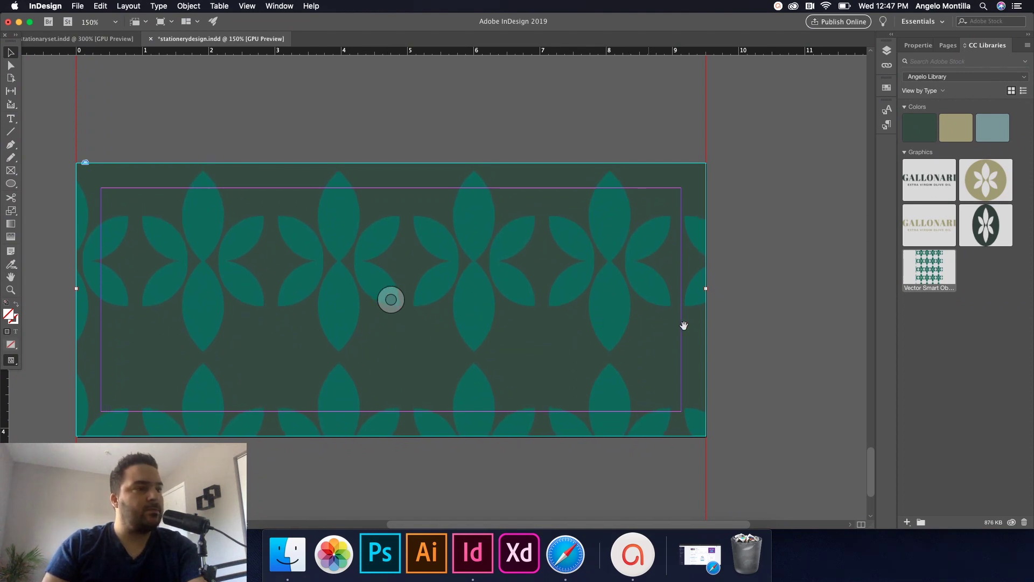
Set the envelope's leaf pattern graphic to Multiply blending at 12% opacity and deselect it.
click(918, 45)
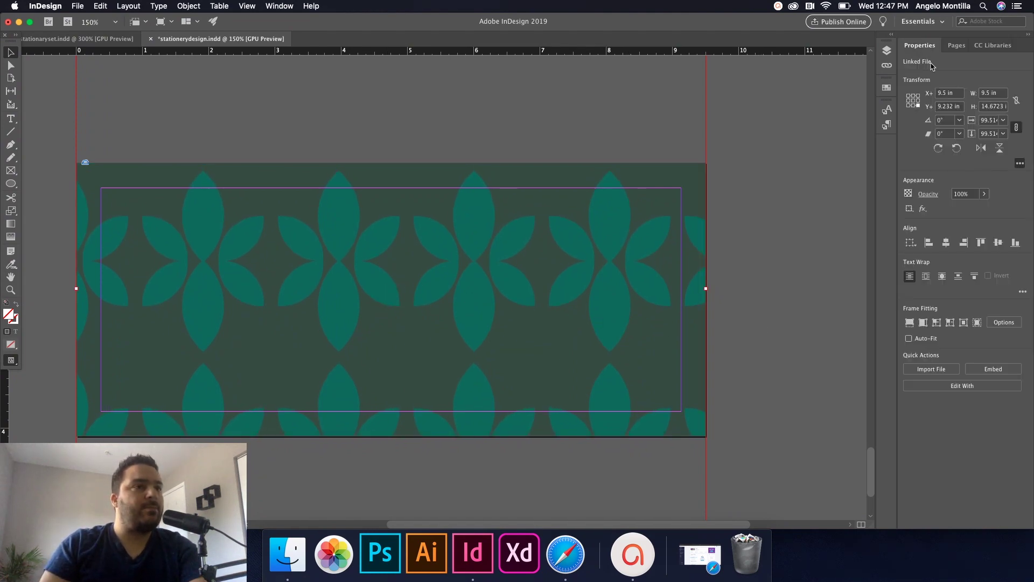
click(924, 211)
click(655, 240)
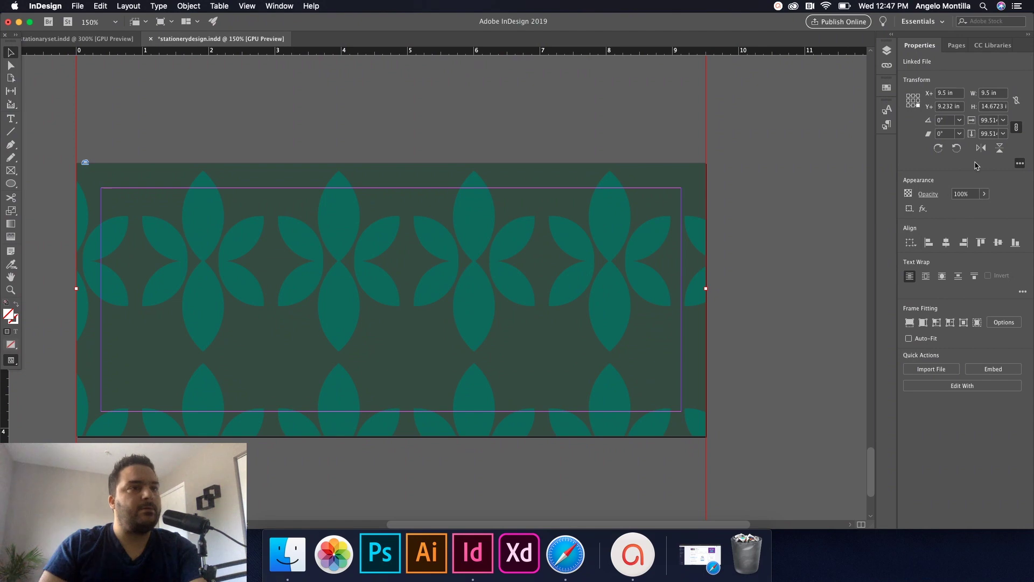
click(924, 210)
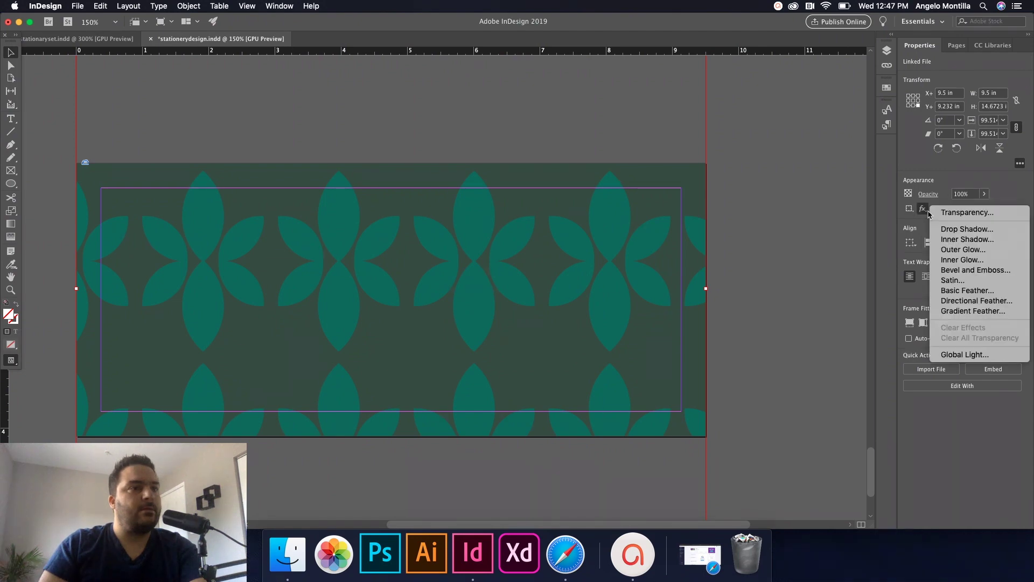
click(957, 215)
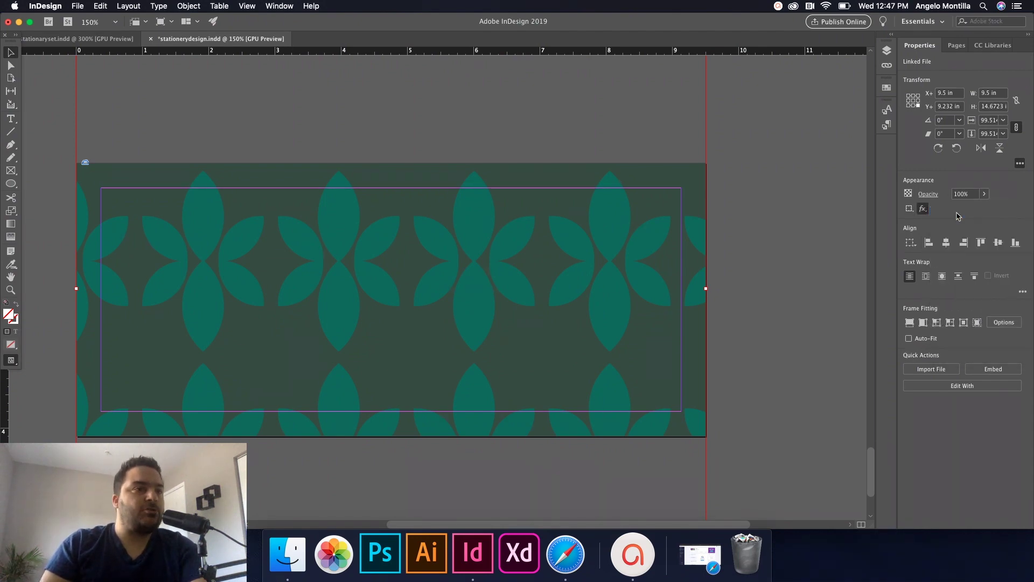
click(890, 210)
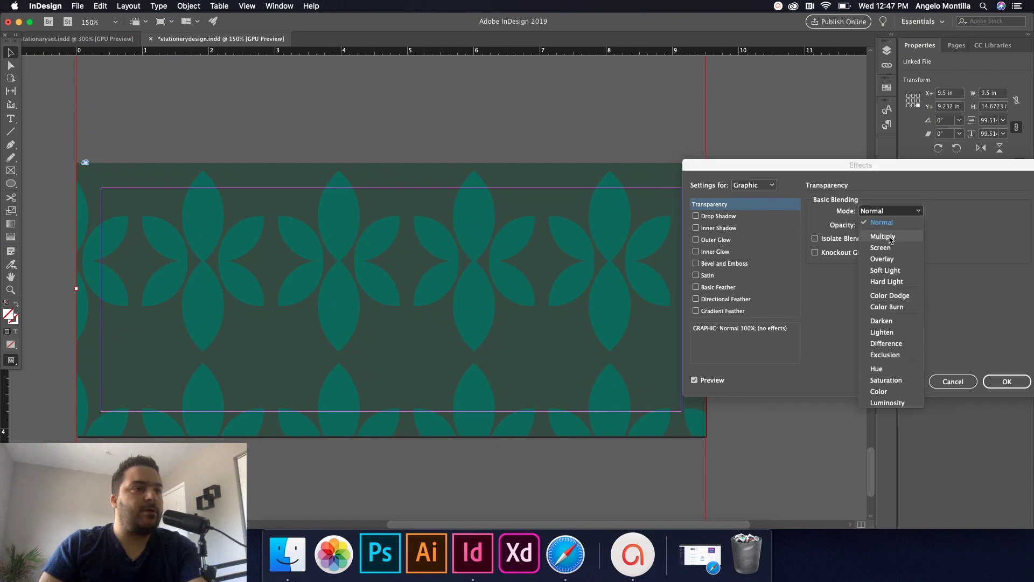
click(894, 234)
click(899, 224)
drag(901, 239, 850, 240)
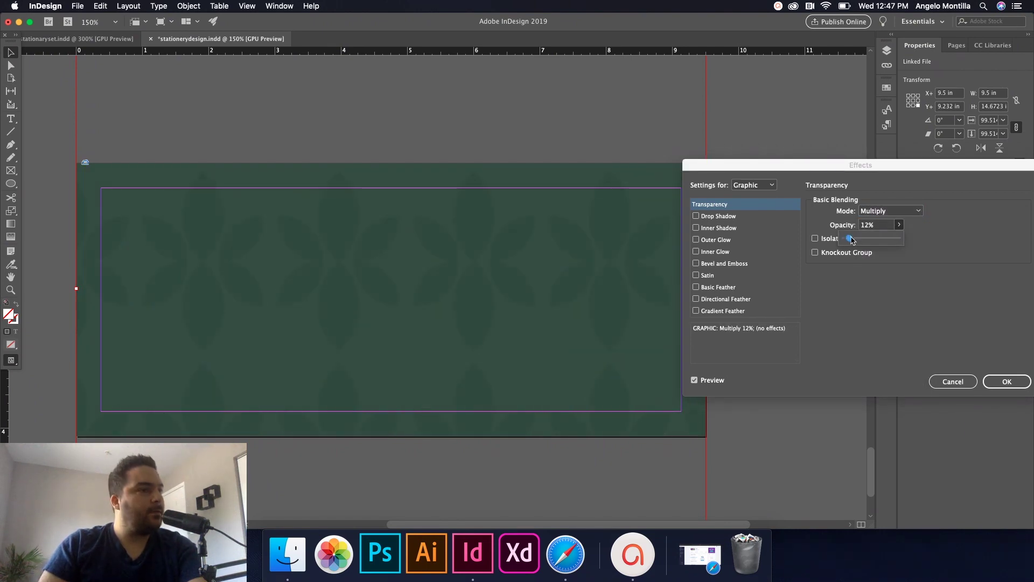
click(1005, 382)
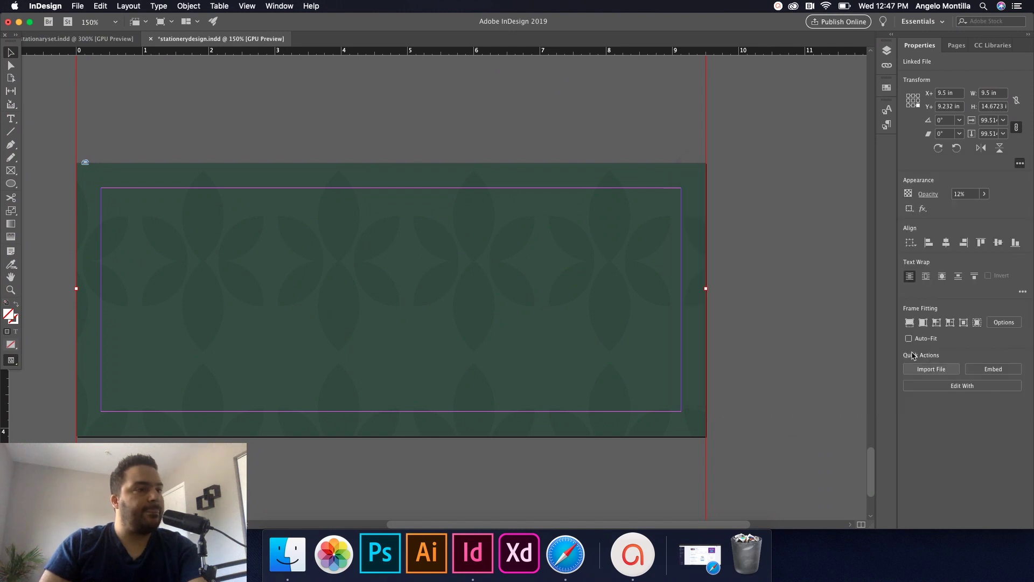
click(796, 309)
Expand the Envelope layer and lock its leaf pattern object.
click(887, 50)
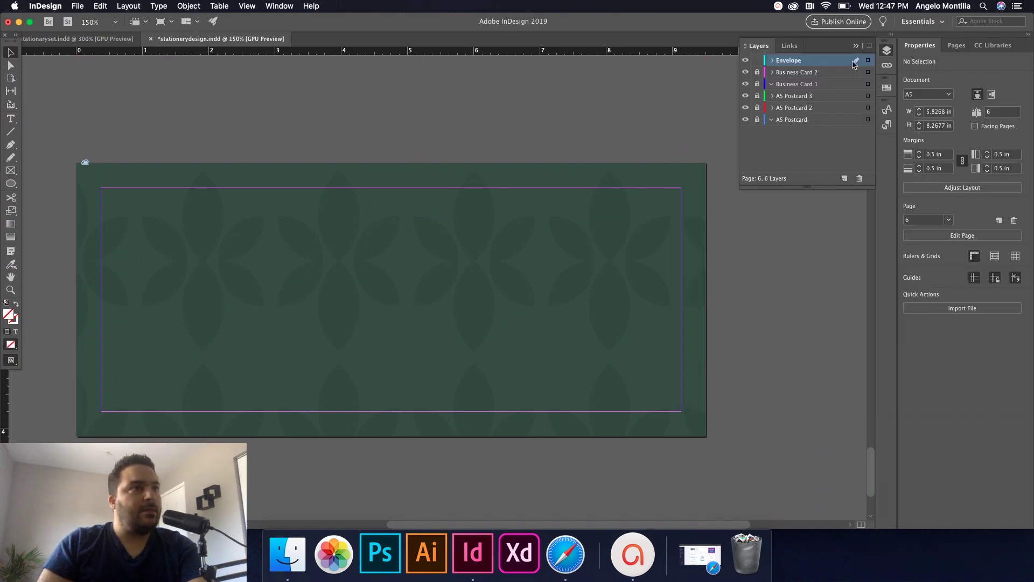
click(772, 61)
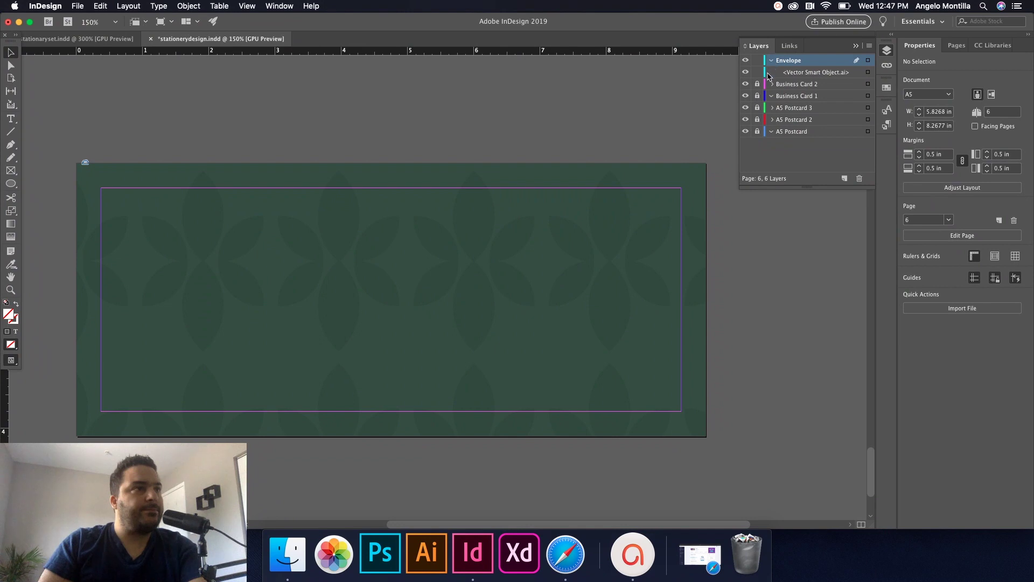
click(757, 72)
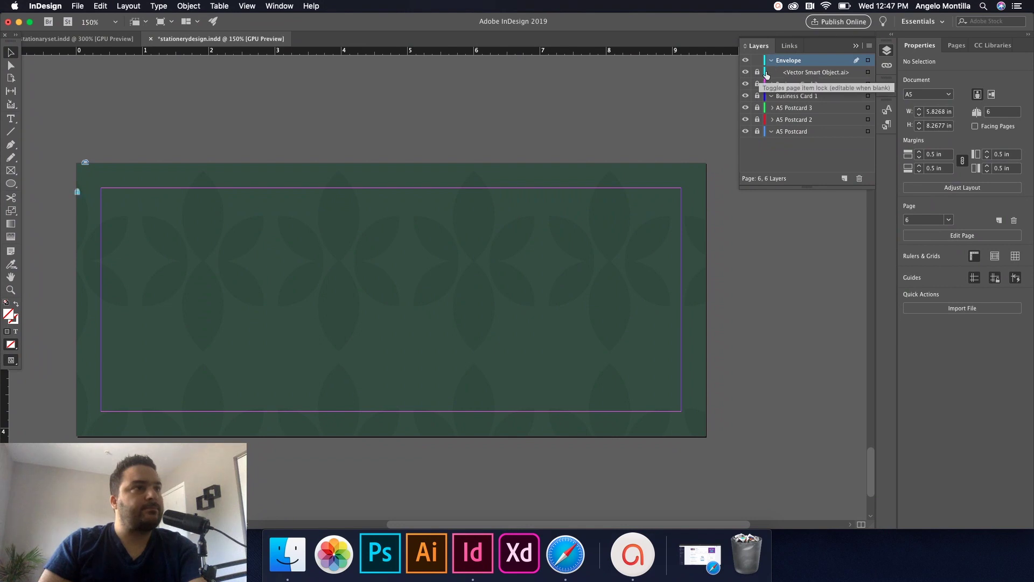
Place the gold Gallonari logo from the library at the envelope's upper-left margin corner, about 2.5 in wide, and deselect it.
click(990, 46)
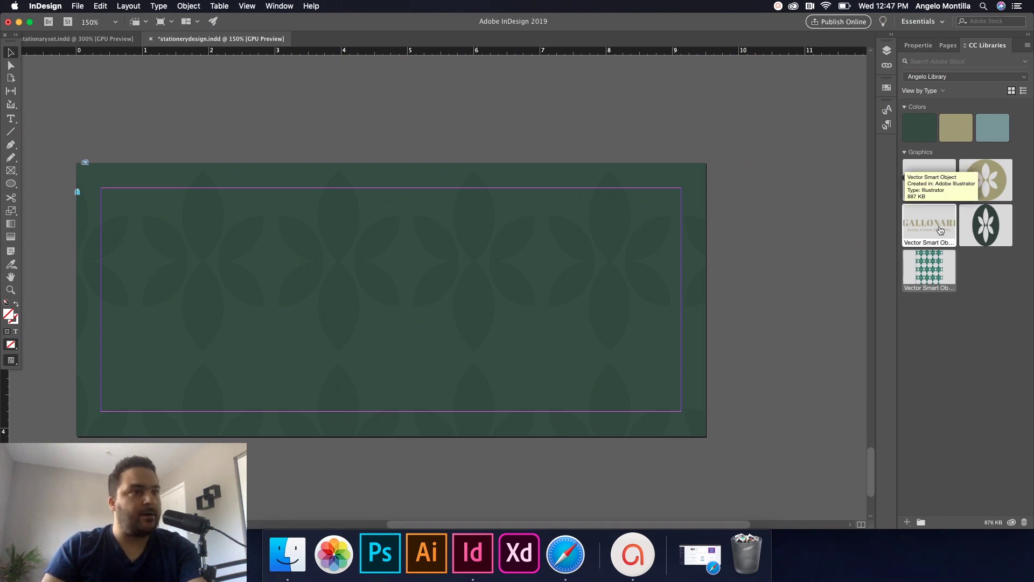
drag(940, 230, 107, 192)
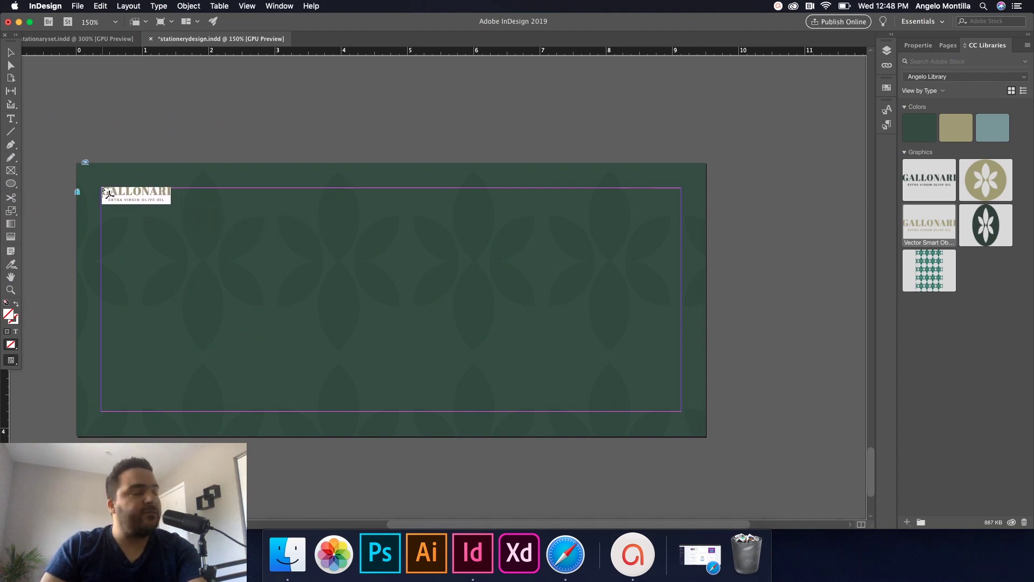
drag(107, 192, 268, 239)
click(316, 132)
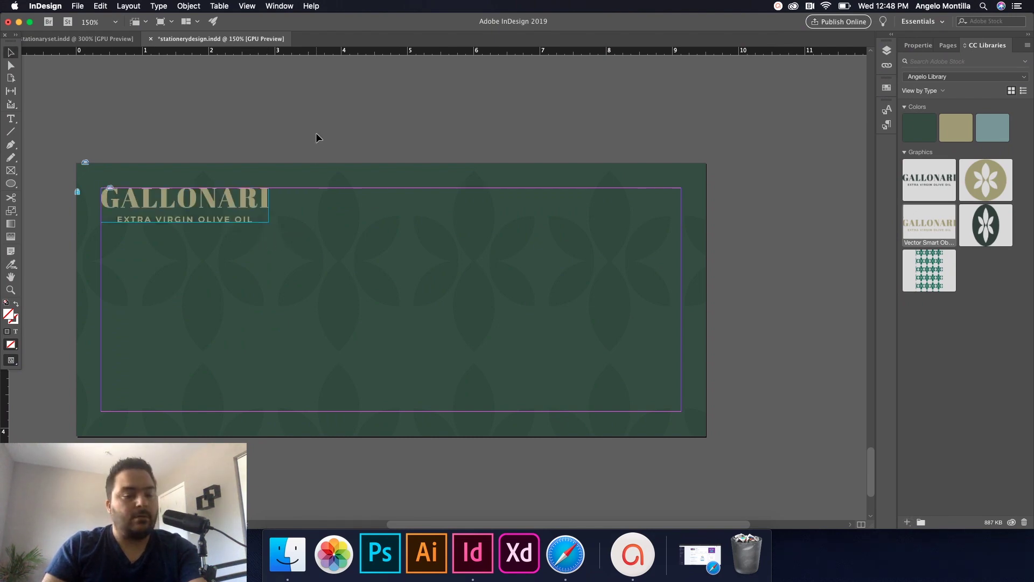
Preview the envelope without guides at 100% and review the preceding pages back to the page 1 postcard.
key(w)
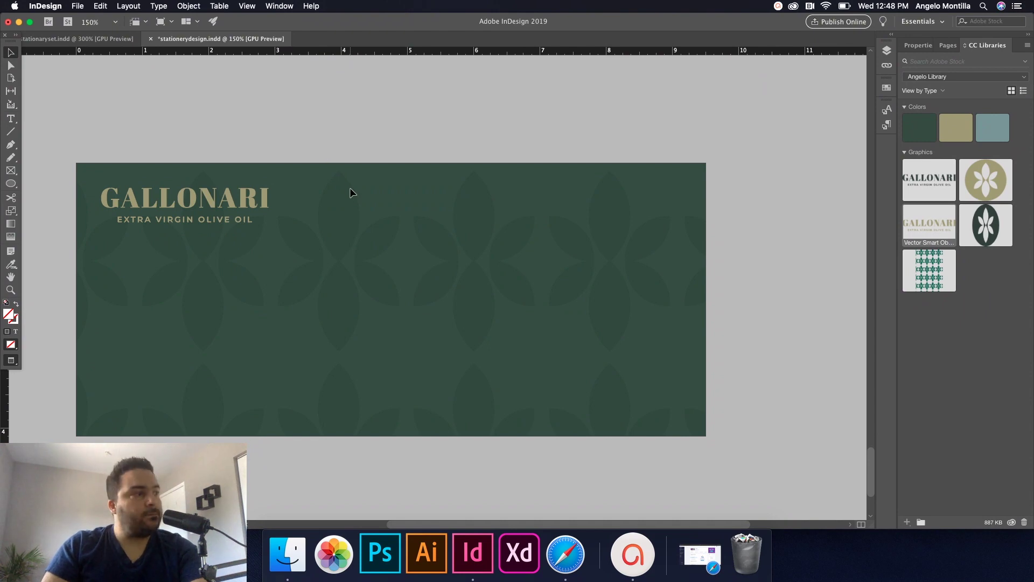
key(super+1)
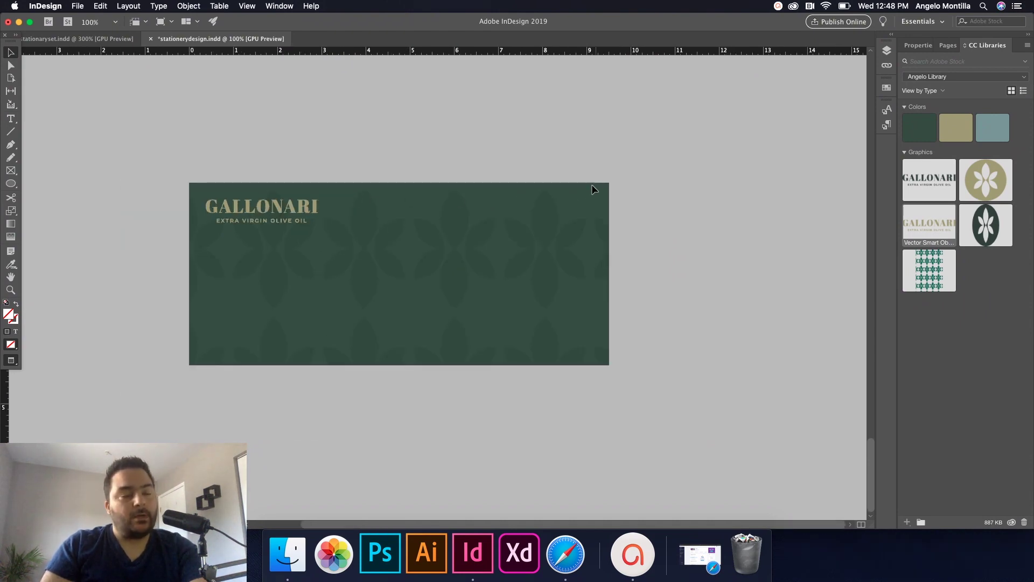
scroll(593, 189, up, 12)
scroll(593, 338, up, 15)
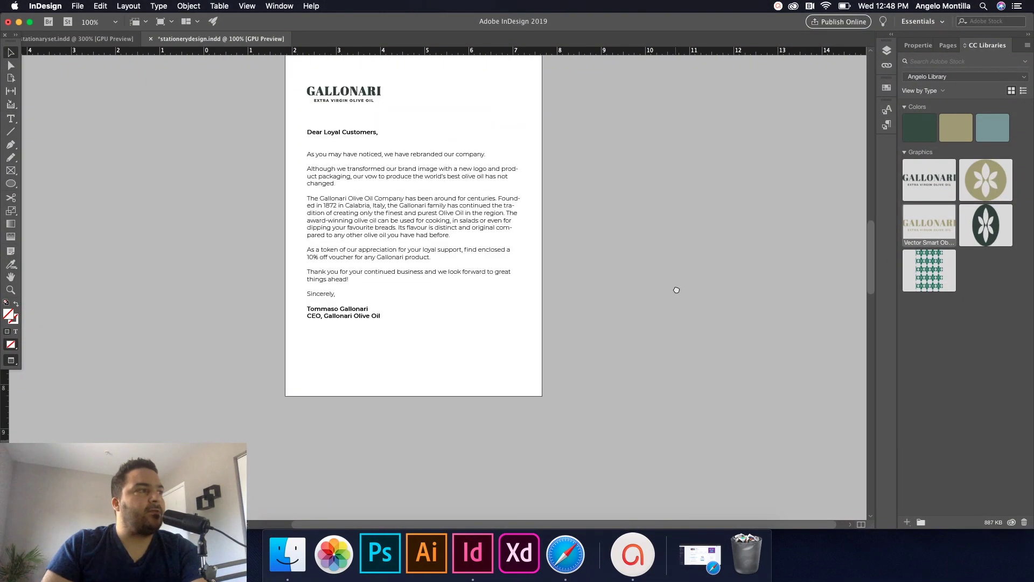
scroll(676, 290, up, 15)
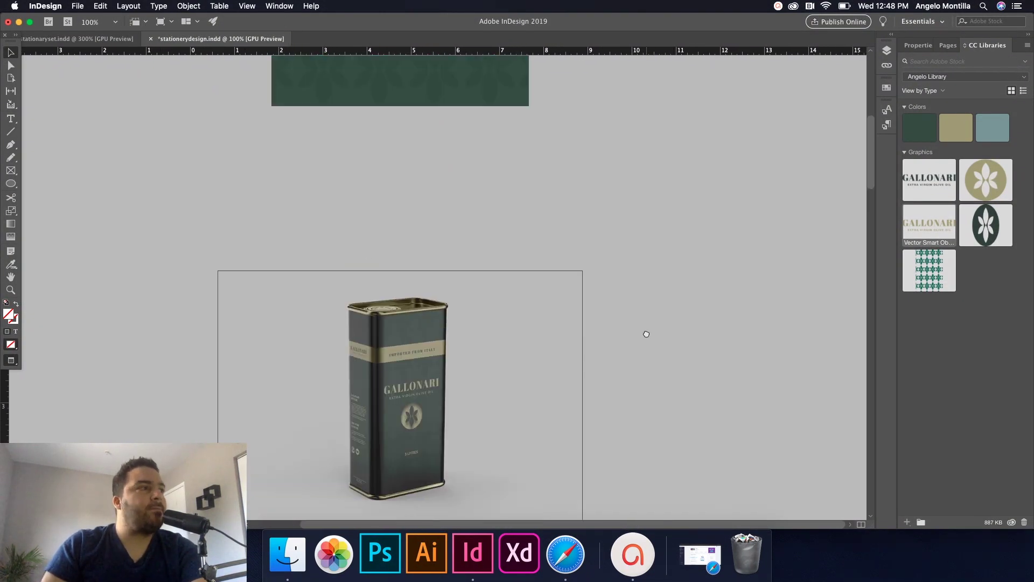
scroll(646, 334, up, 8)
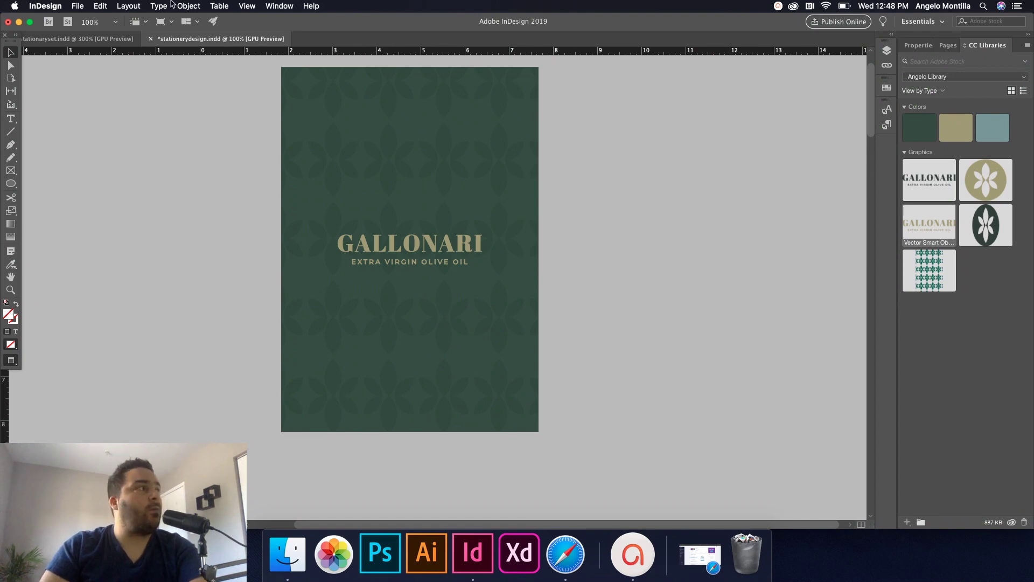
Examine the Adobe PDF (Print) export settings for the stationery document, including the Compression and General options, and leave without exporting.
click(78, 6)
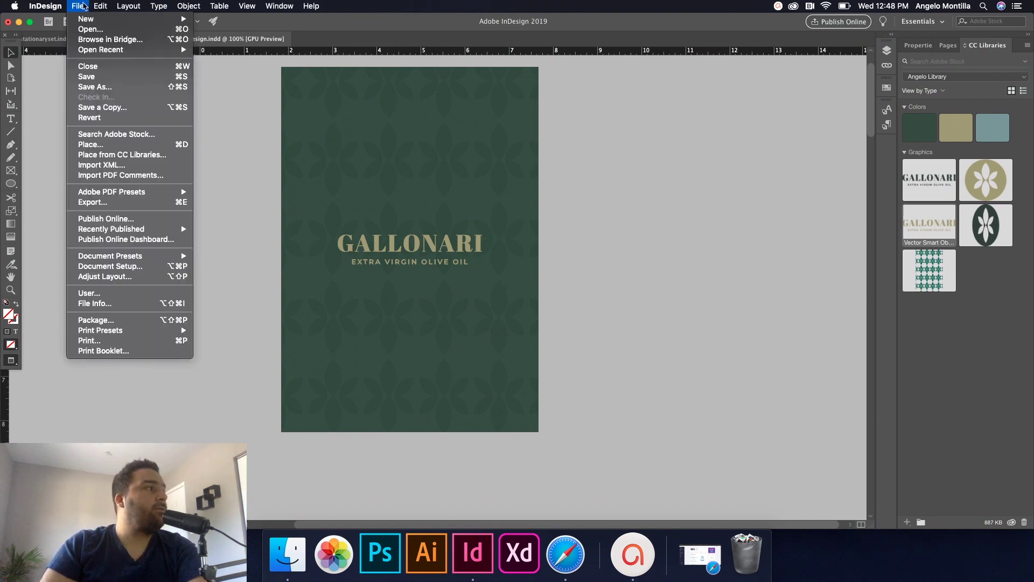
click(120, 203)
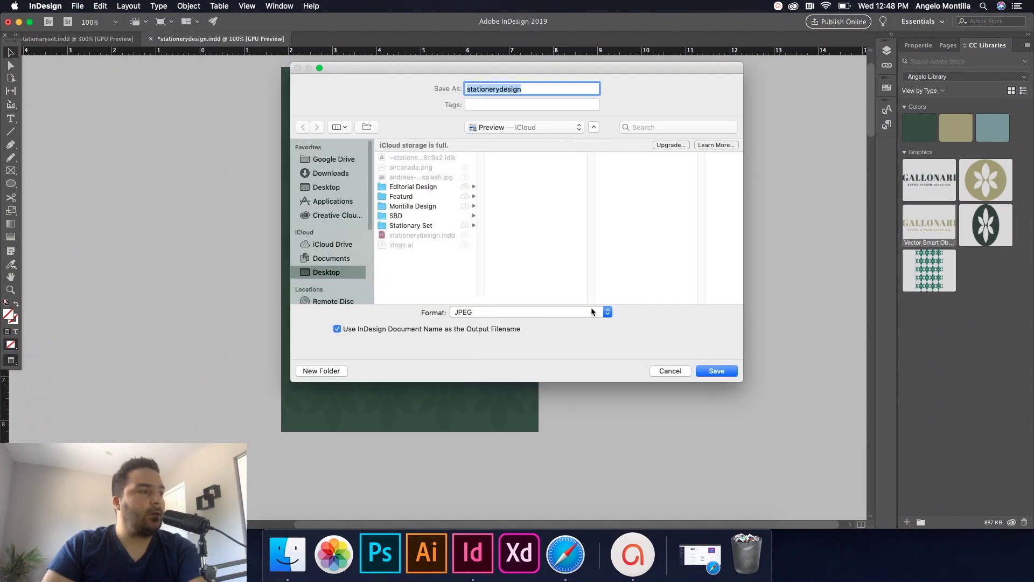
click(606, 313)
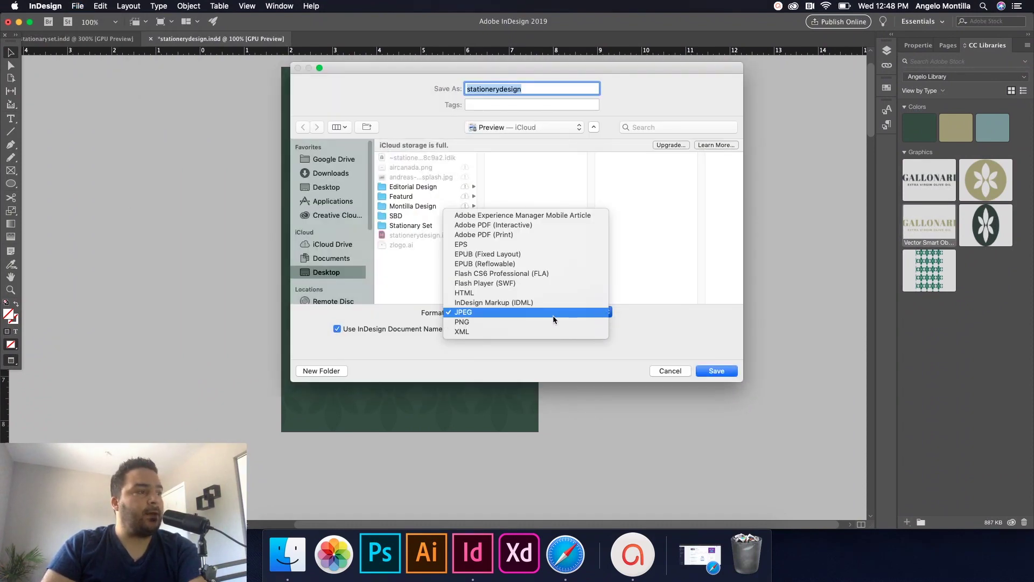
click(506, 239)
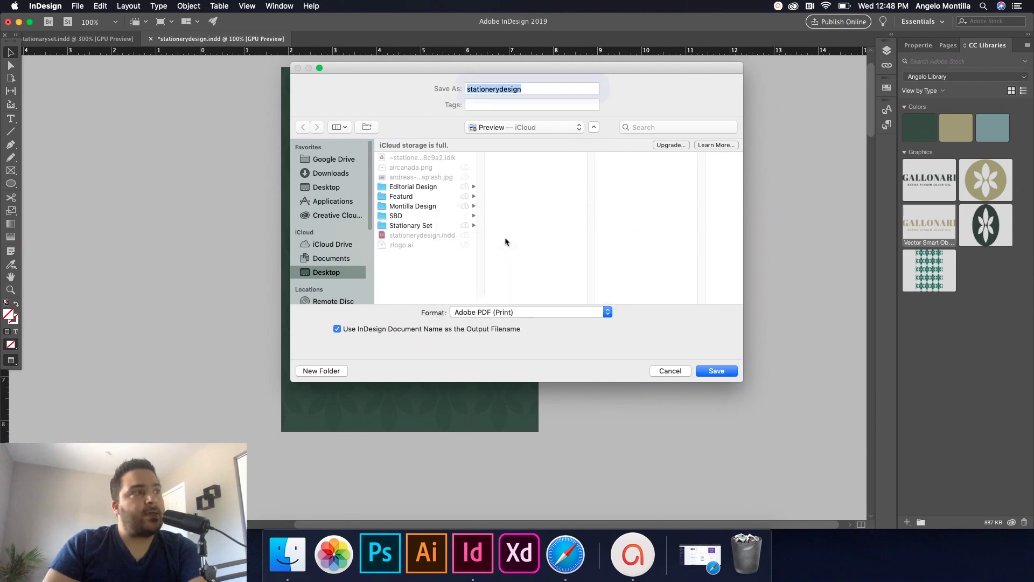
click(719, 372)
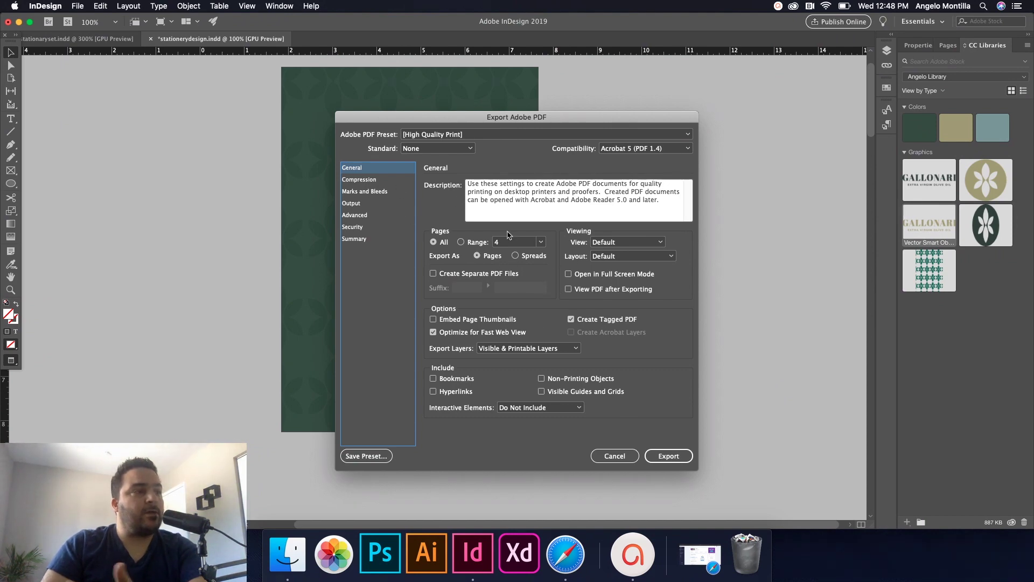
click(370, 183)
click(362, 167)
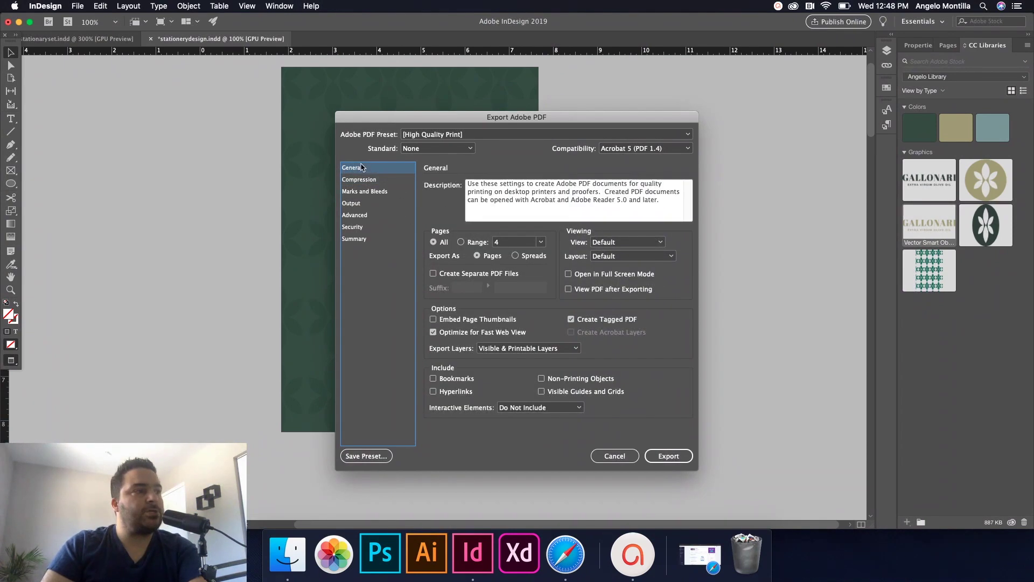
click(627, 456)
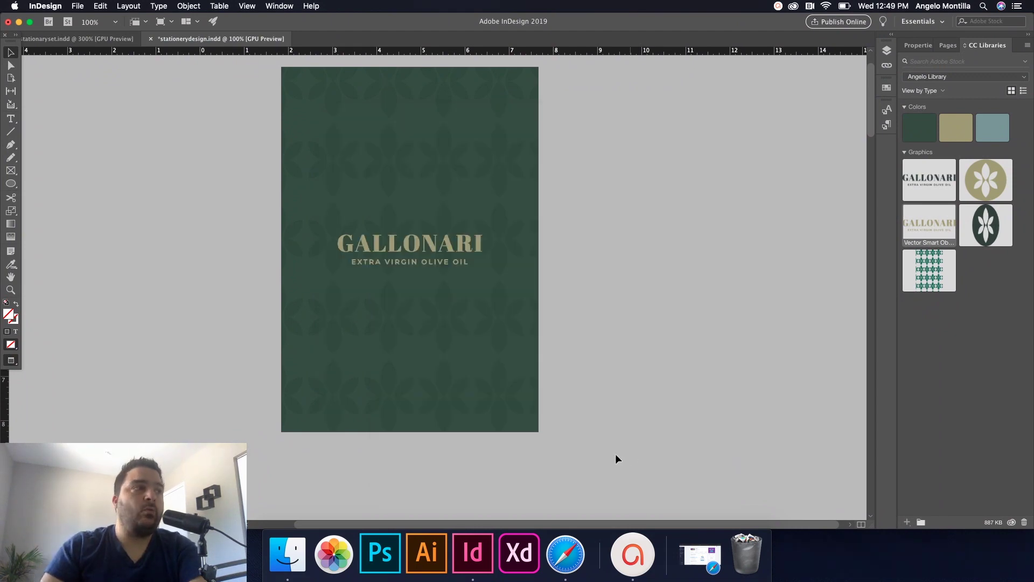